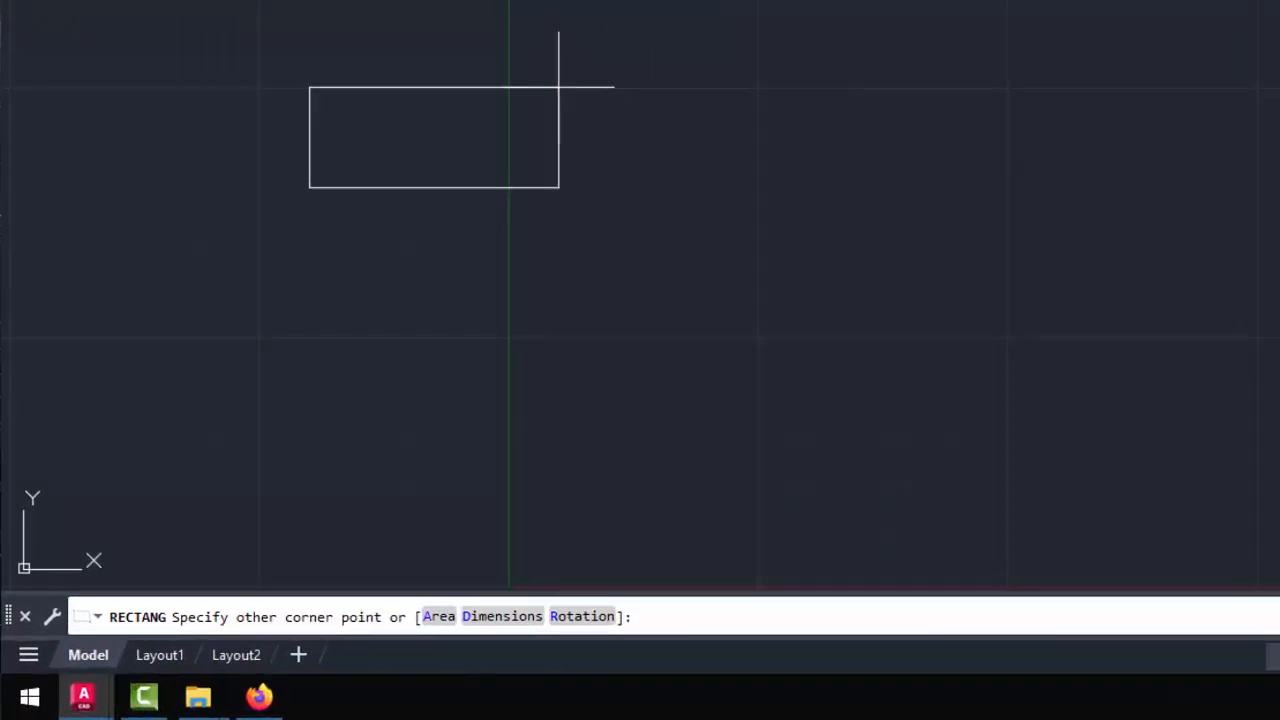
Finish the rectangle with its opposite corner at @4,2, making it 4 units wide and 2 units high.
{"action": "type", "text": "@4,2"}
{"action": "key", "text": "Return"}
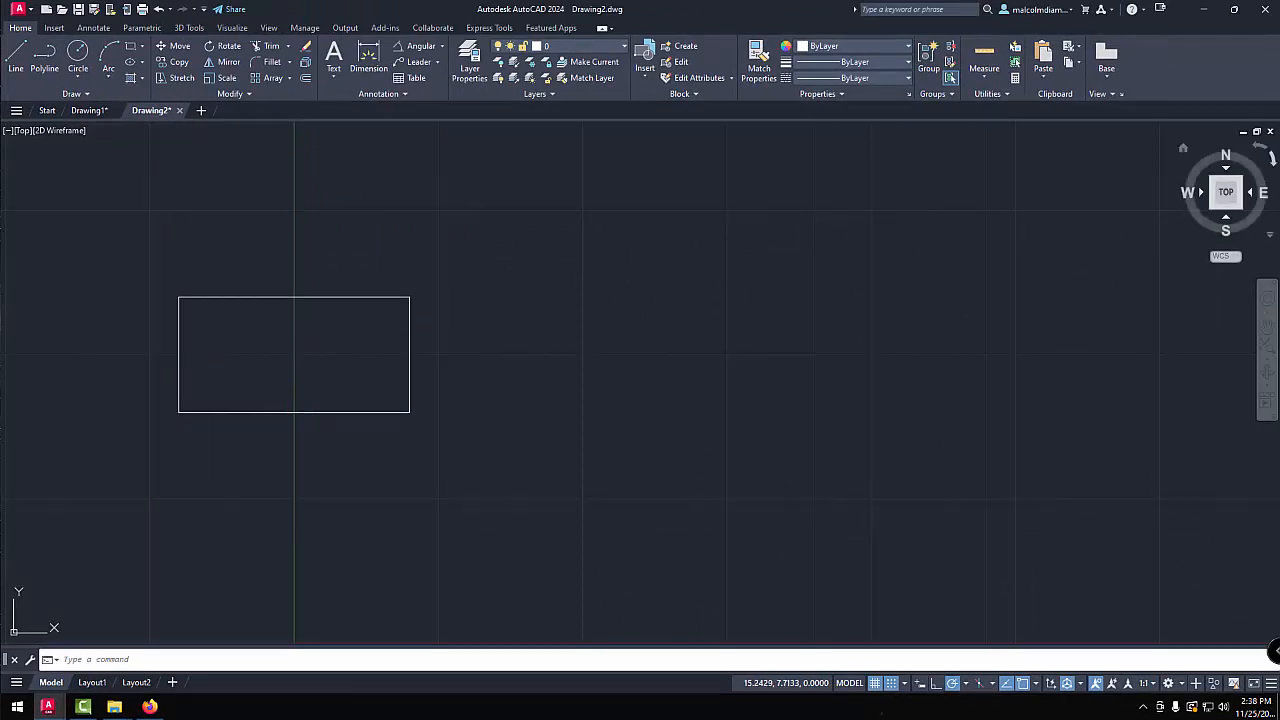
Following Tri Dev 2.pdf, draw a closed 2 by 2 diamond polyline inside the rectangle, starting on its upper edge 1.5 units from the left corner.
{"action": "key", "text": "alt+Tab"}
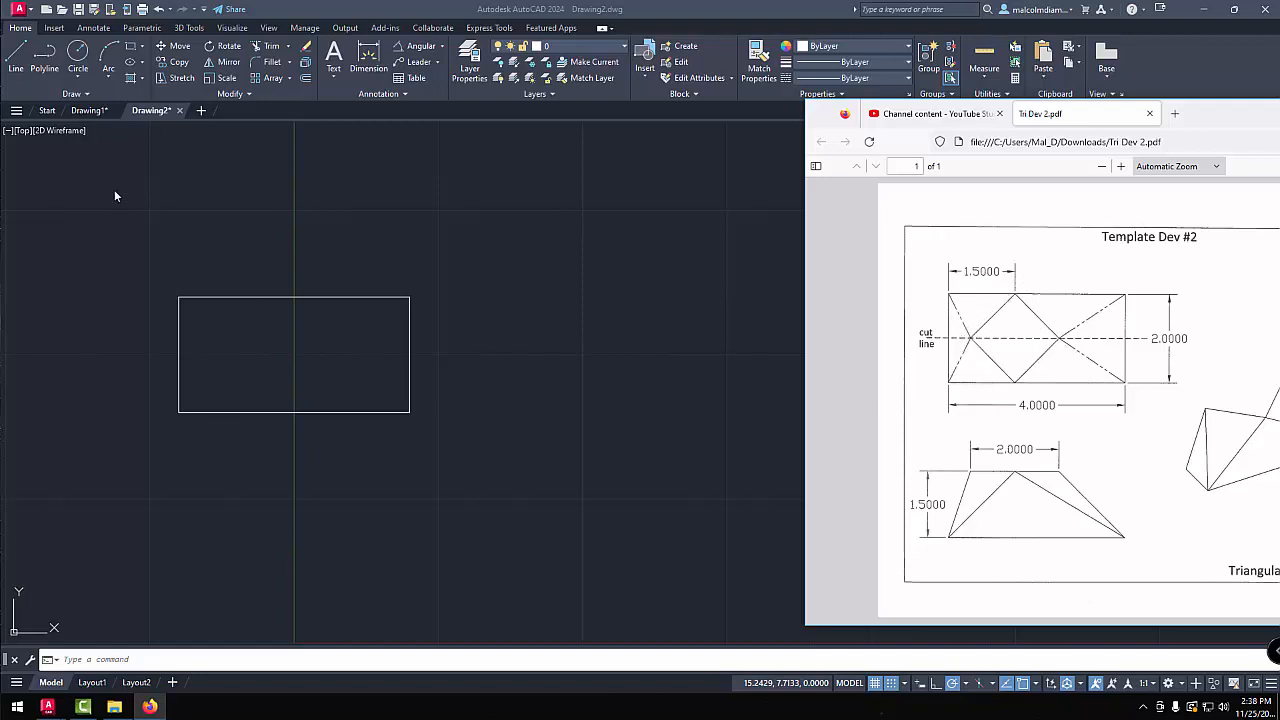
{"action": "left_click", "coordinate": [44, 60]}
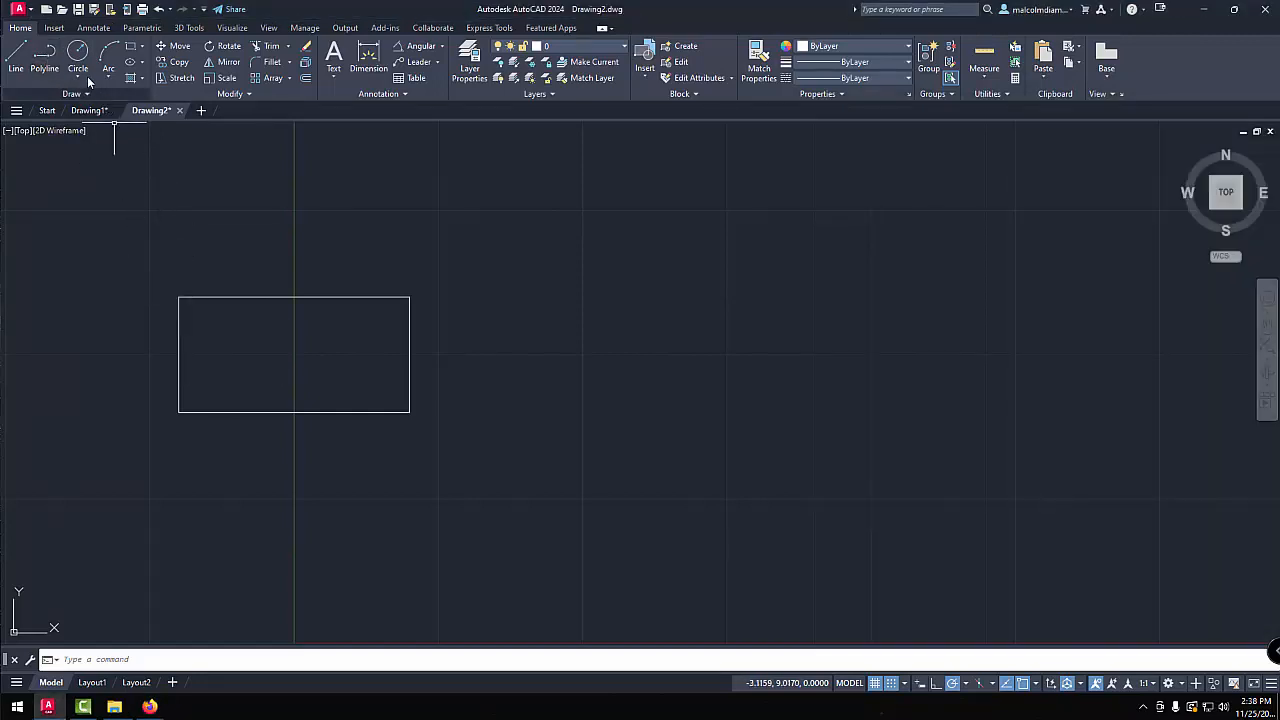
{"action": "left_click", "coordinate": [44, 60]}
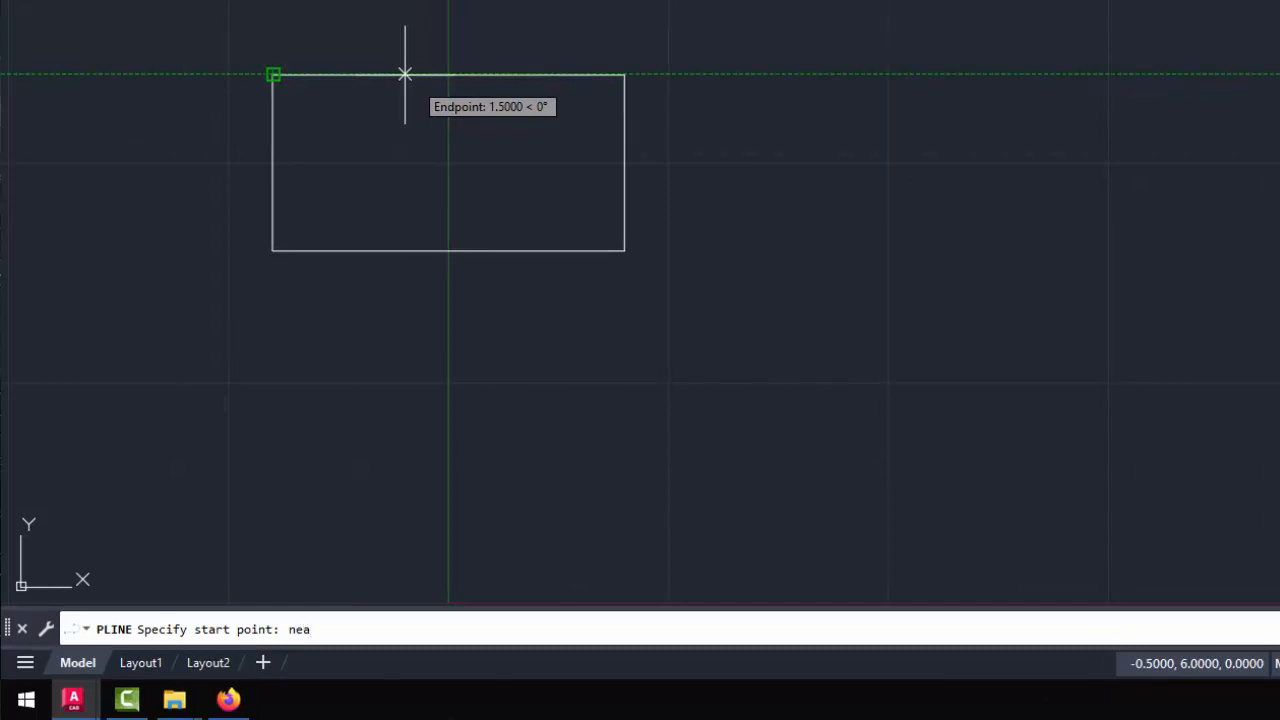
{"action": "key", "text": "Return"}
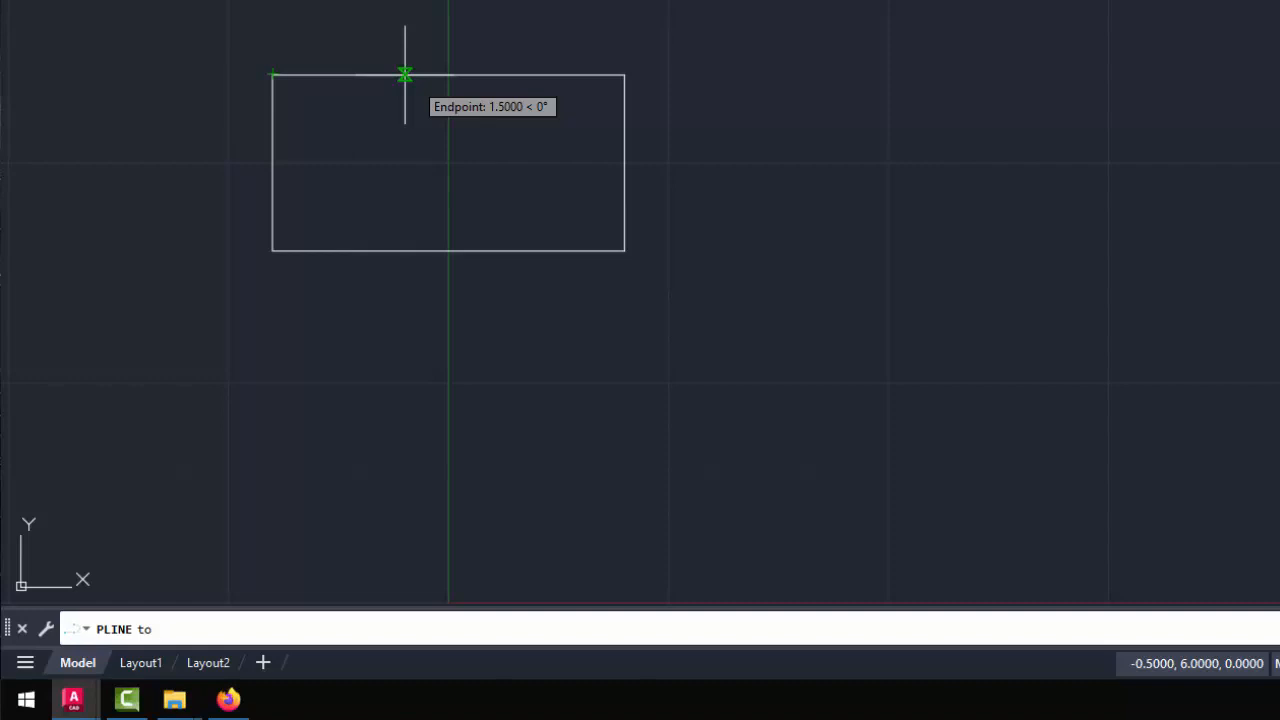
{"action": "left_click", "coordinate": [405, 75]}
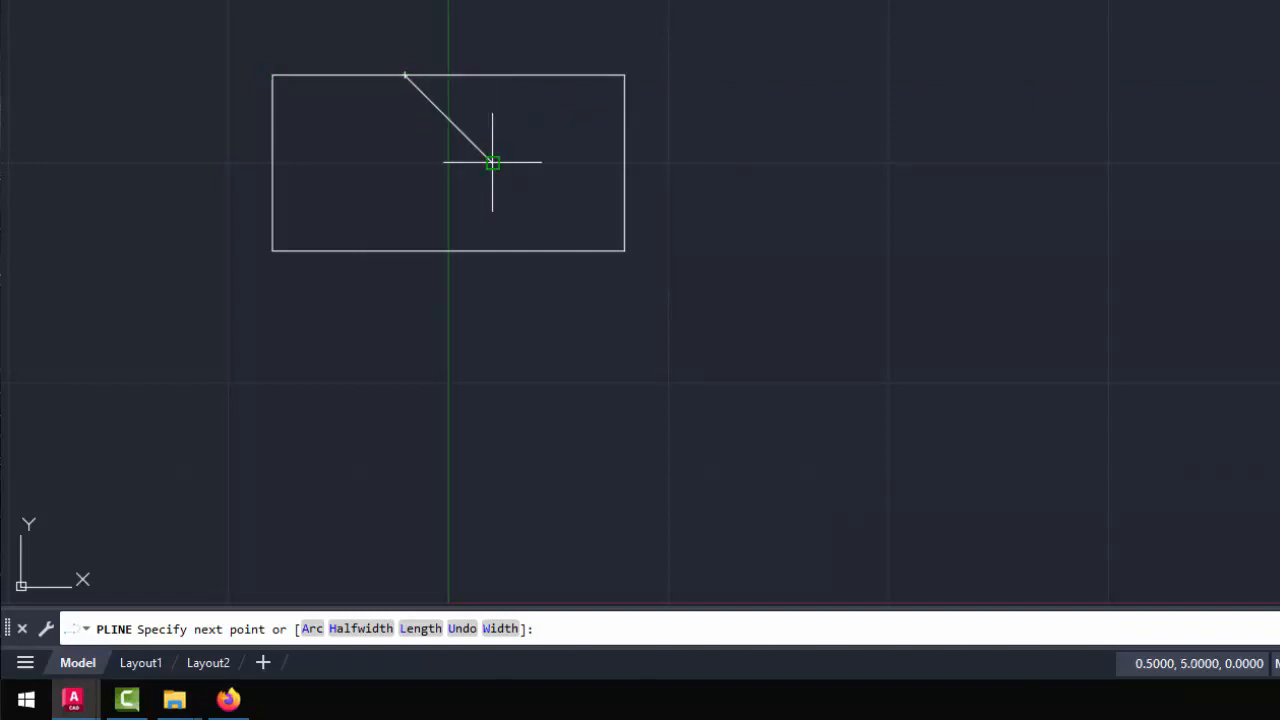
{"action": "left_click", "coordinate": [492, 161]}
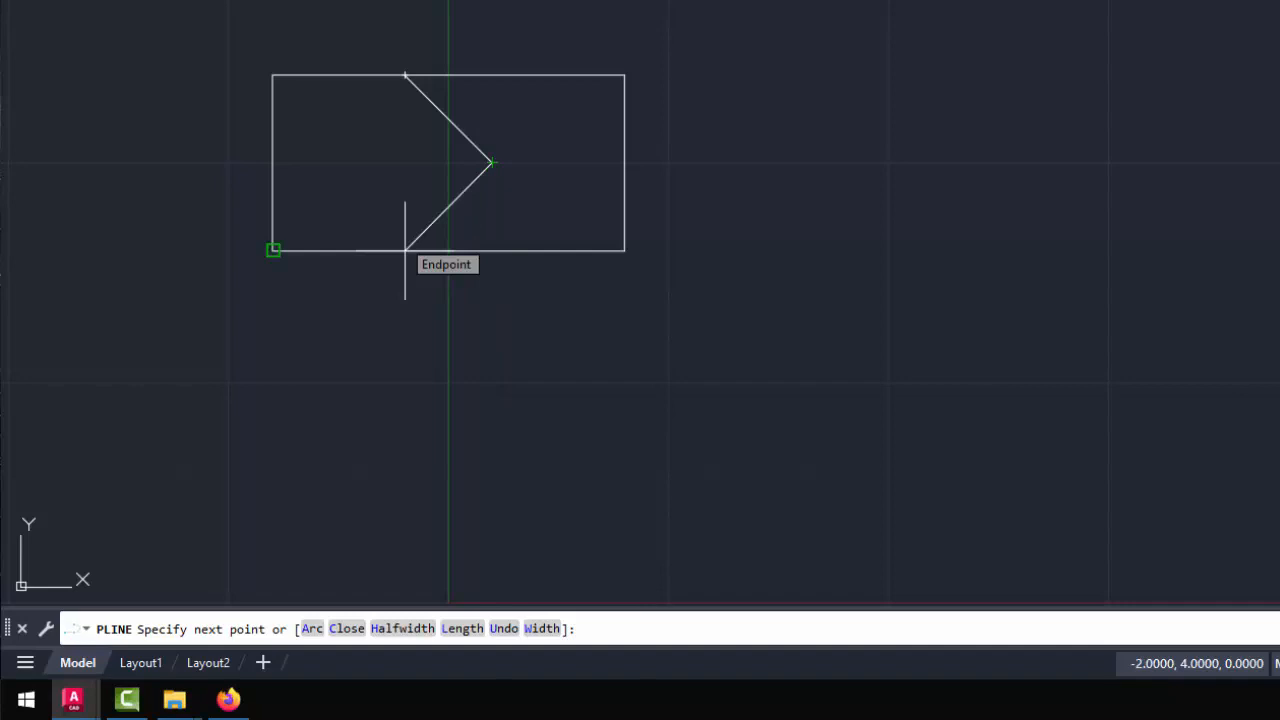
{"action": "type", "text": "nea"}
{"action": "key", "text": "Return"}
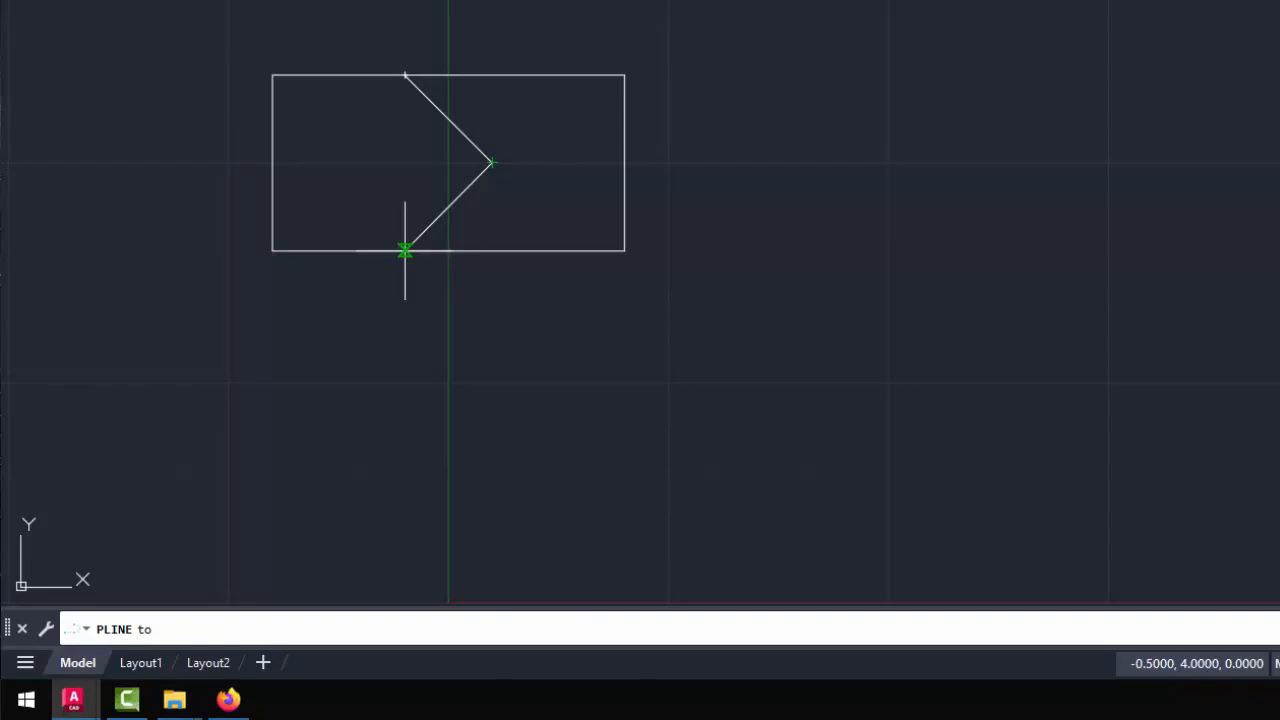
{"action": "left_click", "coordinate": [405, 249]}
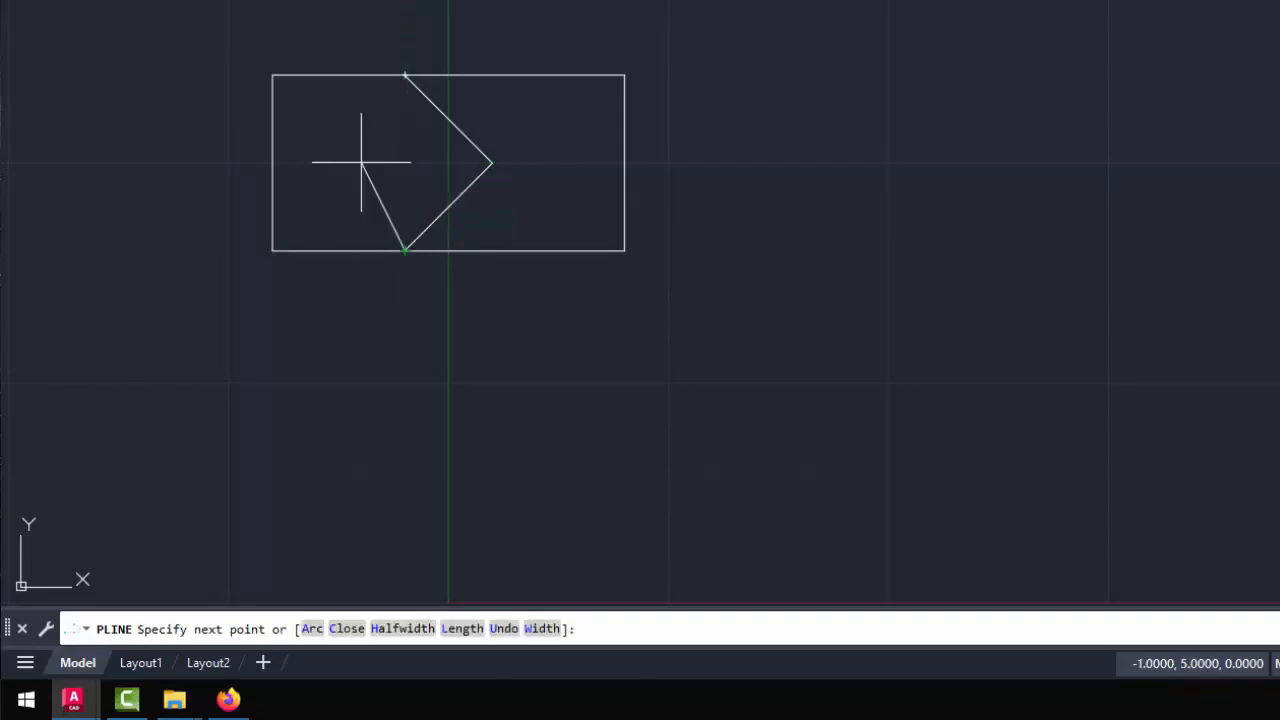
{"action": "left_click", "coordinate": [316, 162]}
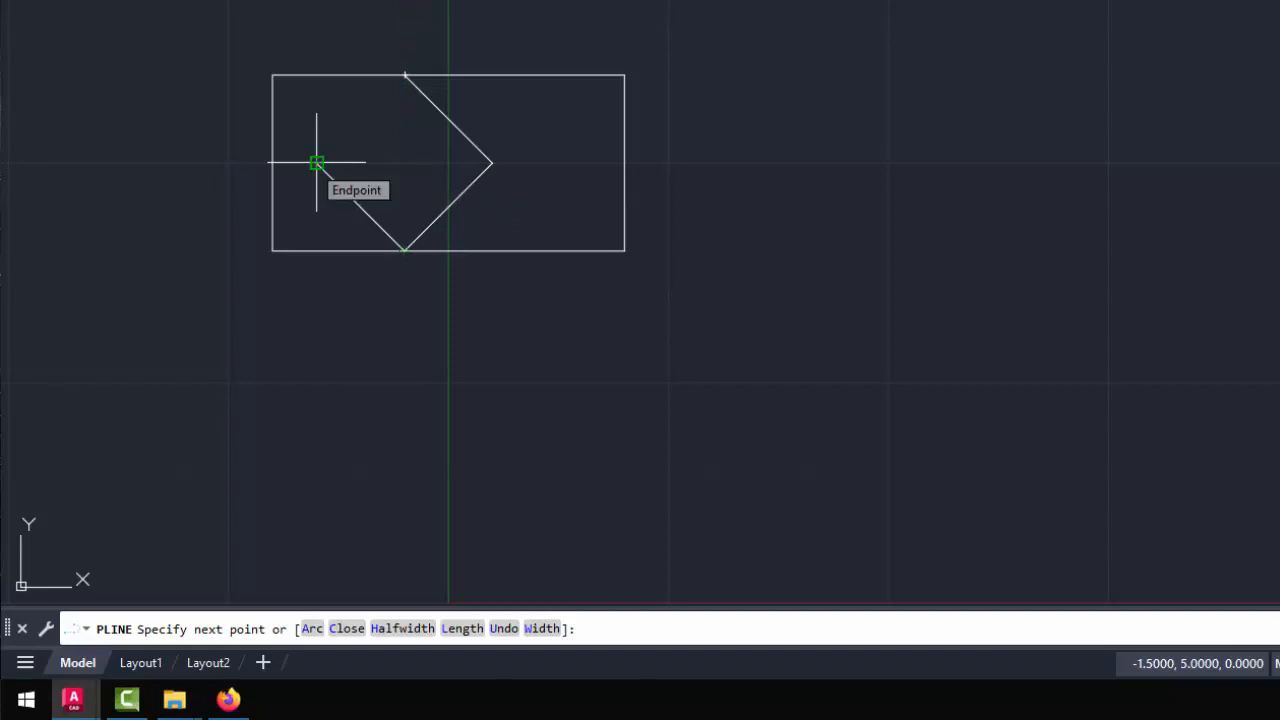
{"action": "key", "text": "Return"}
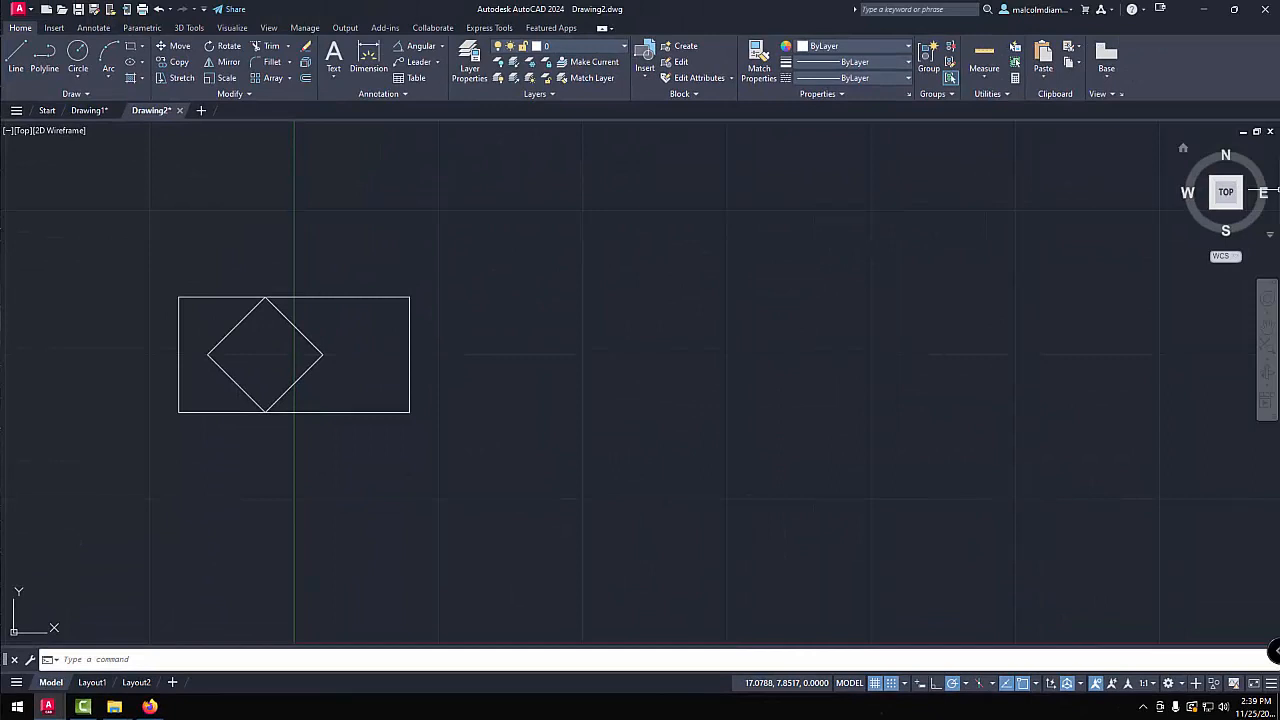
Following the reference PDF, draw a polyline from the rectangle's upper-left corner through the diamond's left vertex to the lower-left corner.
{"action": "key", "text": "alt+Tab"}
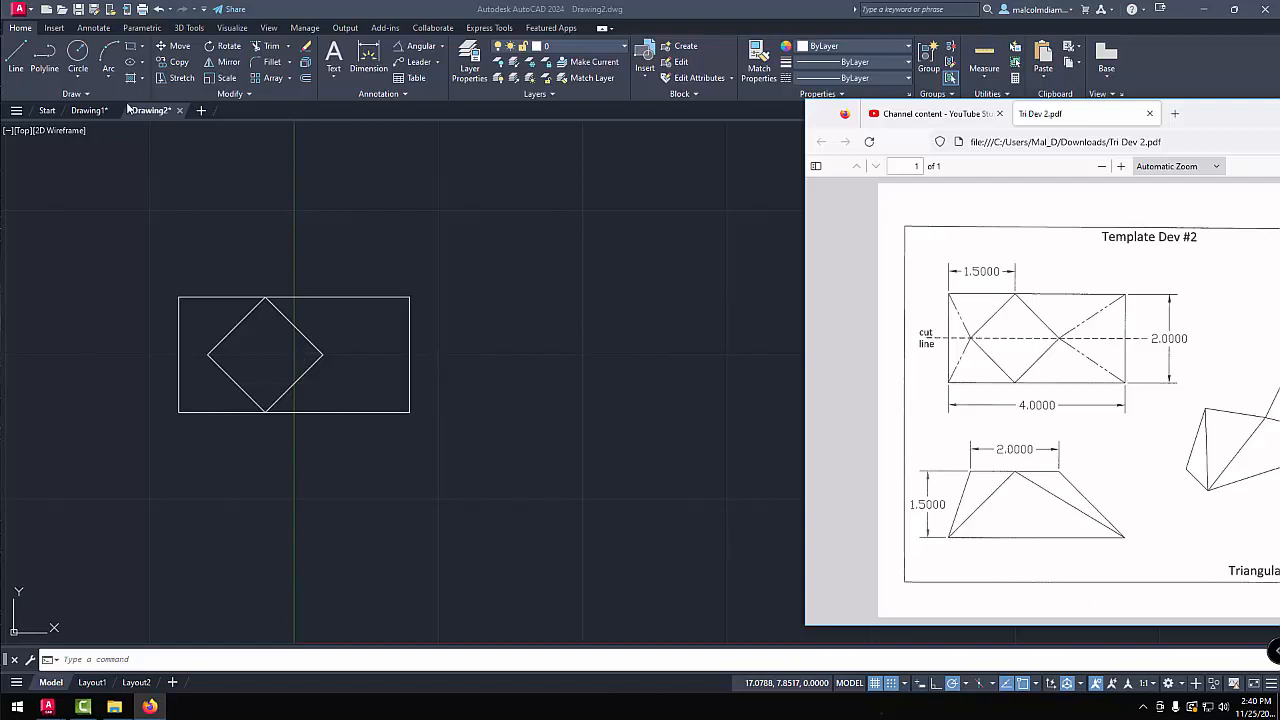
{"action": "left_click", "coordinate": [47, 63]}
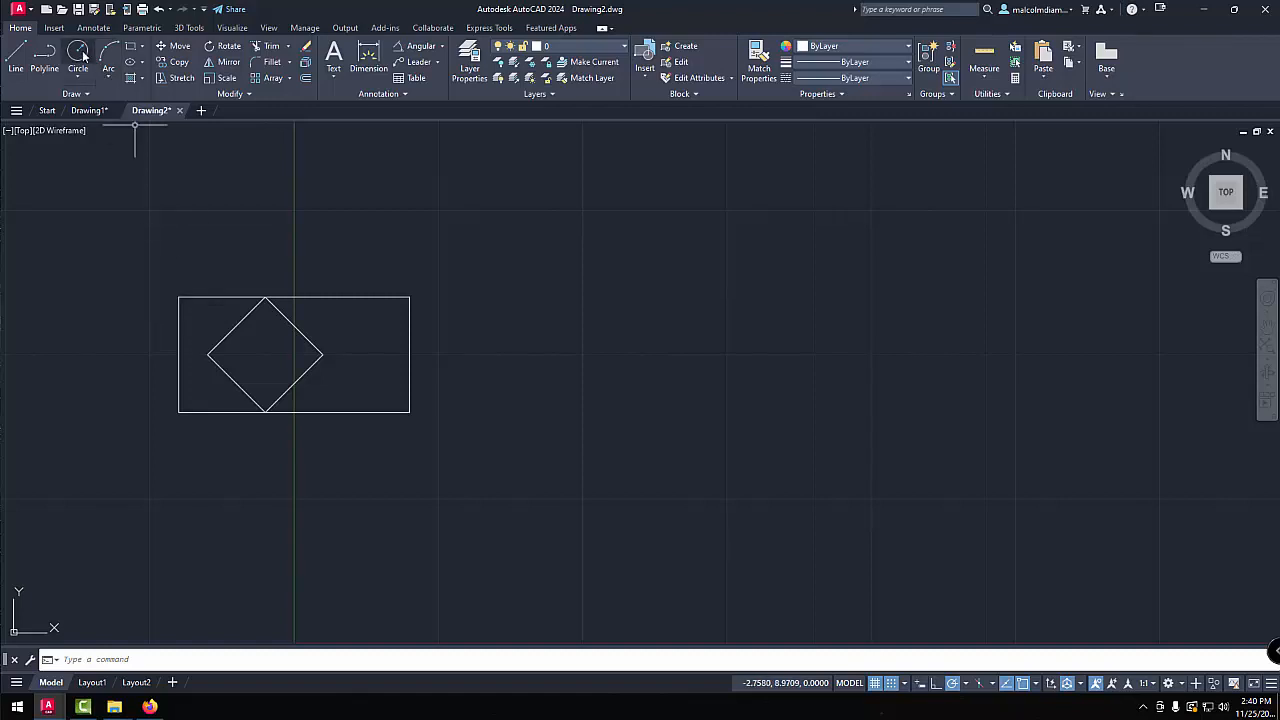
{"action": "left_click", "coordinate": [44, 58]}
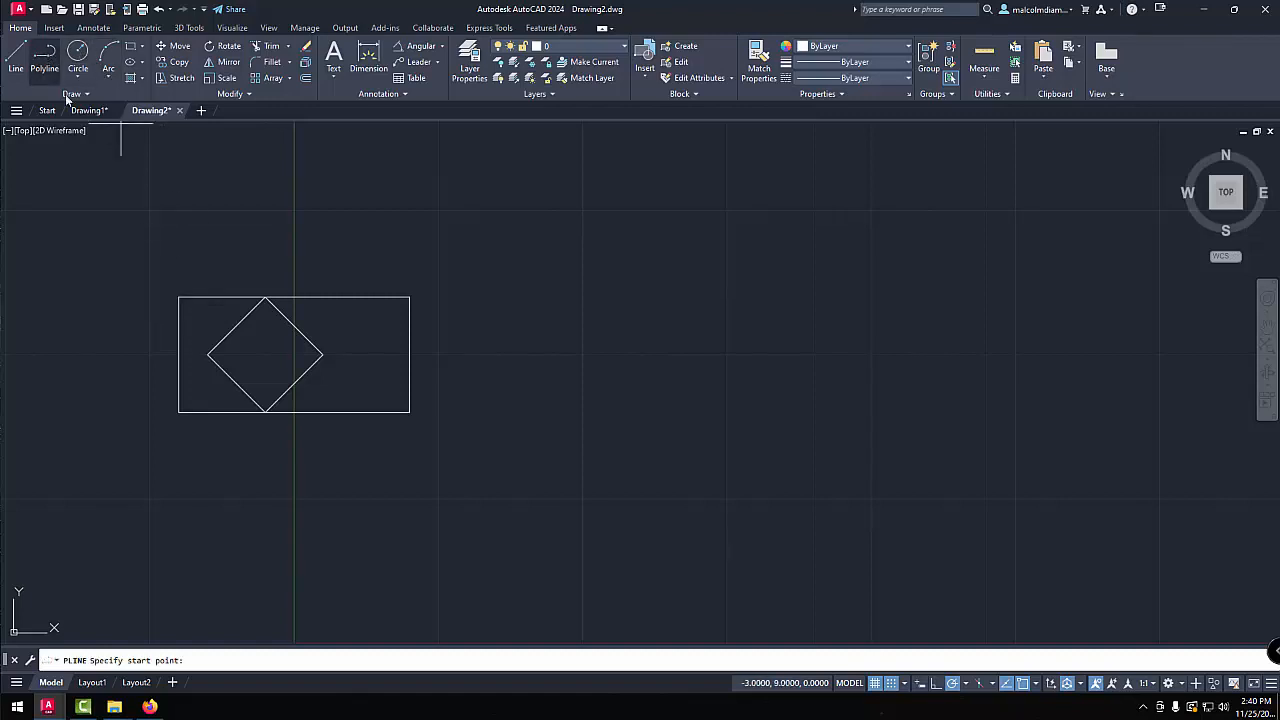
{"action": "left_click", "coordinate": [179, 297]}
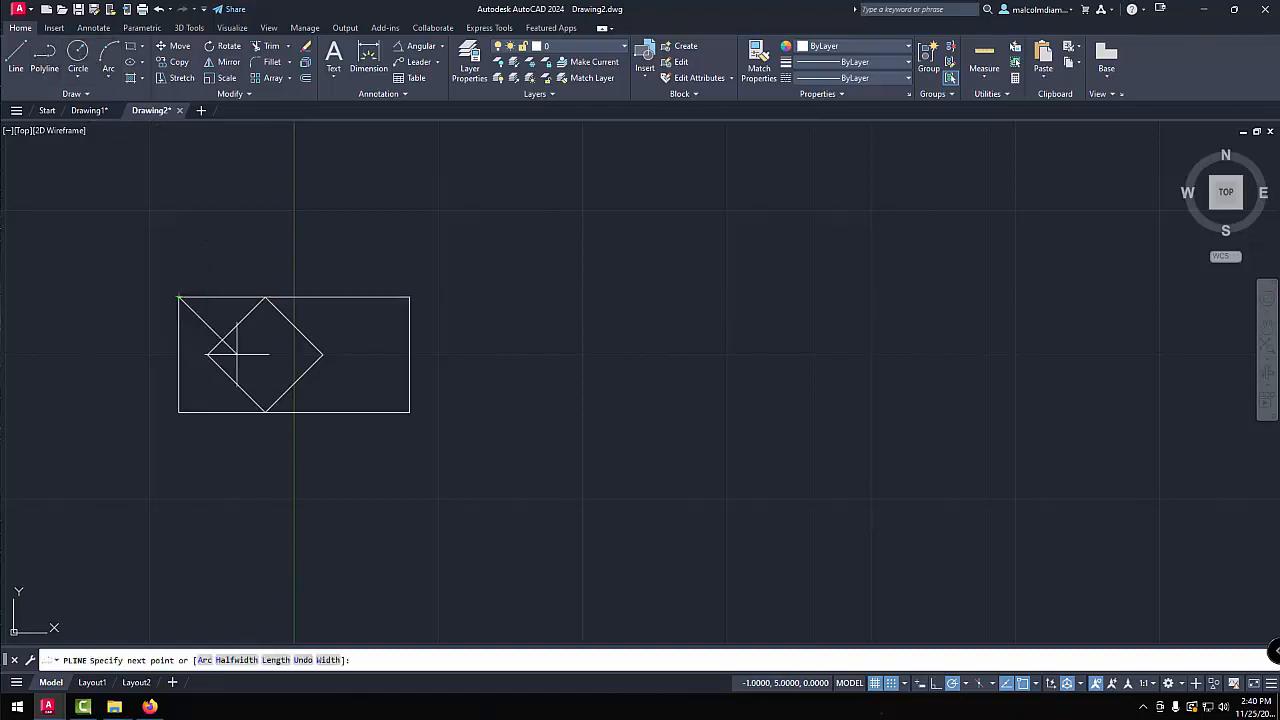
{"action": "left_click", "coordinate": [207, 353]}
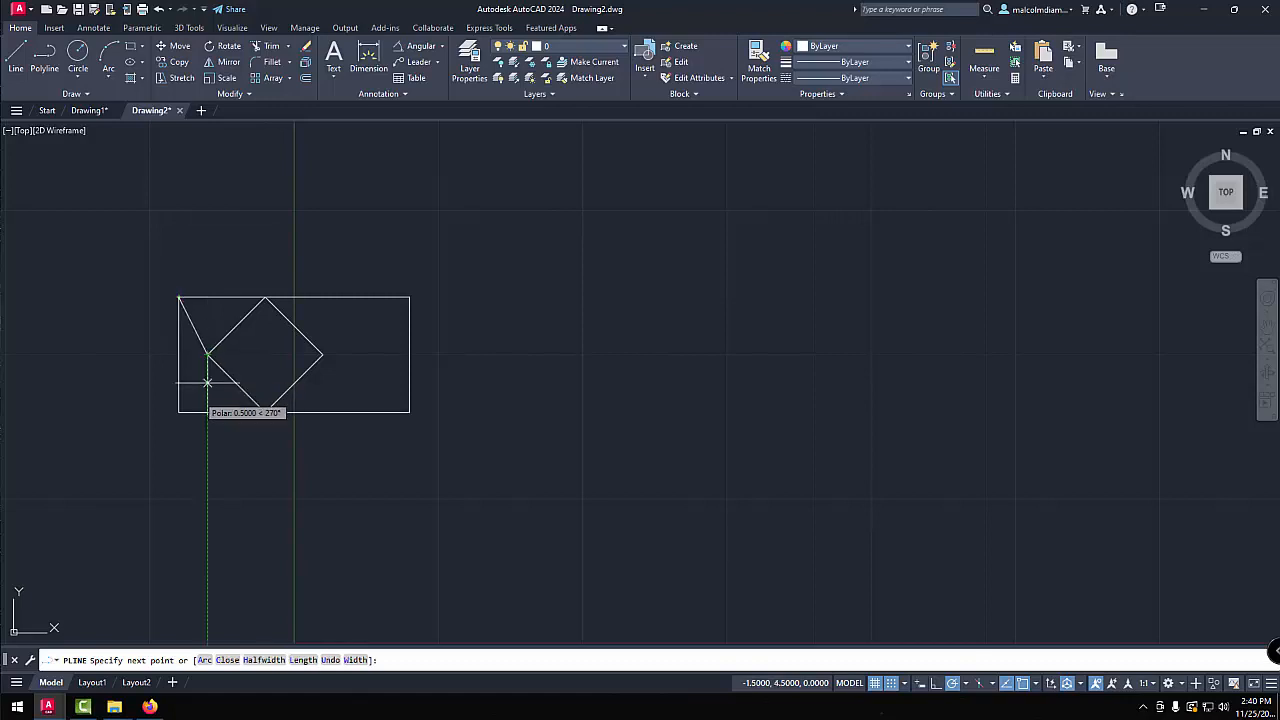
{"action": "left_click", "coordinate": [179, 411]}
{"action": "right_click", "coordinate": [120, 412]}
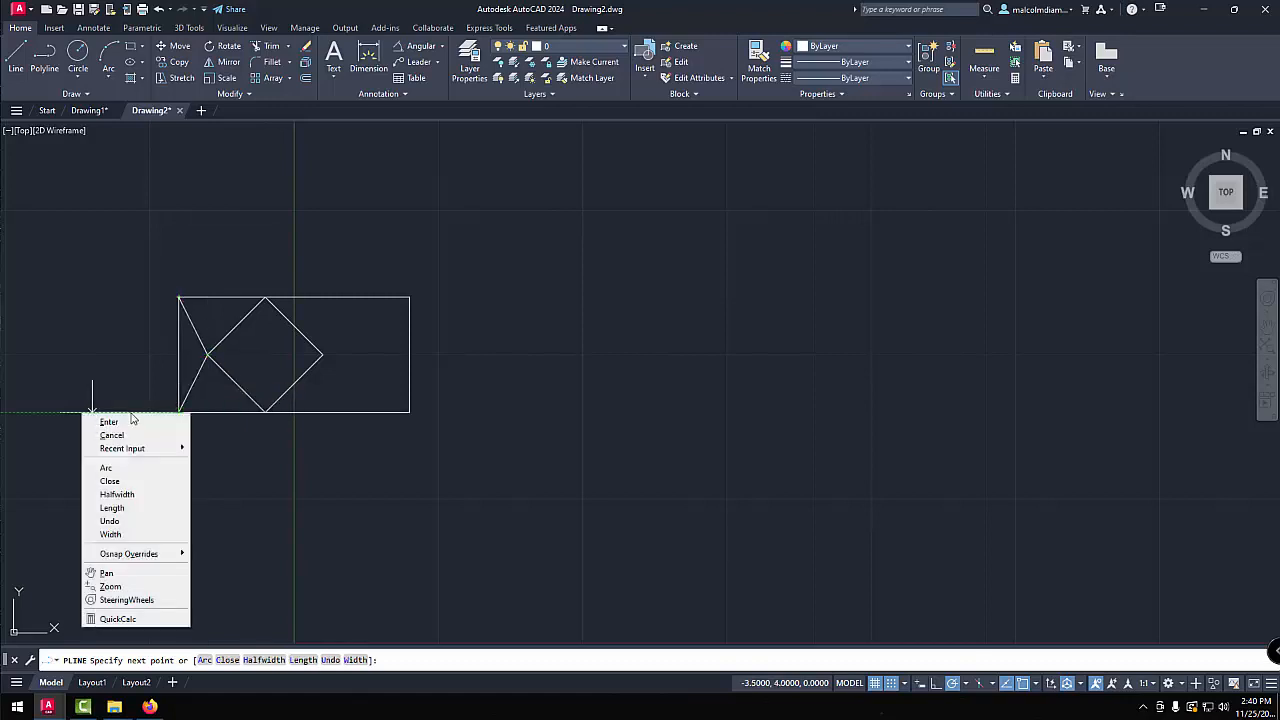
{"action": "left_click", "coordinate": [125, 421]}
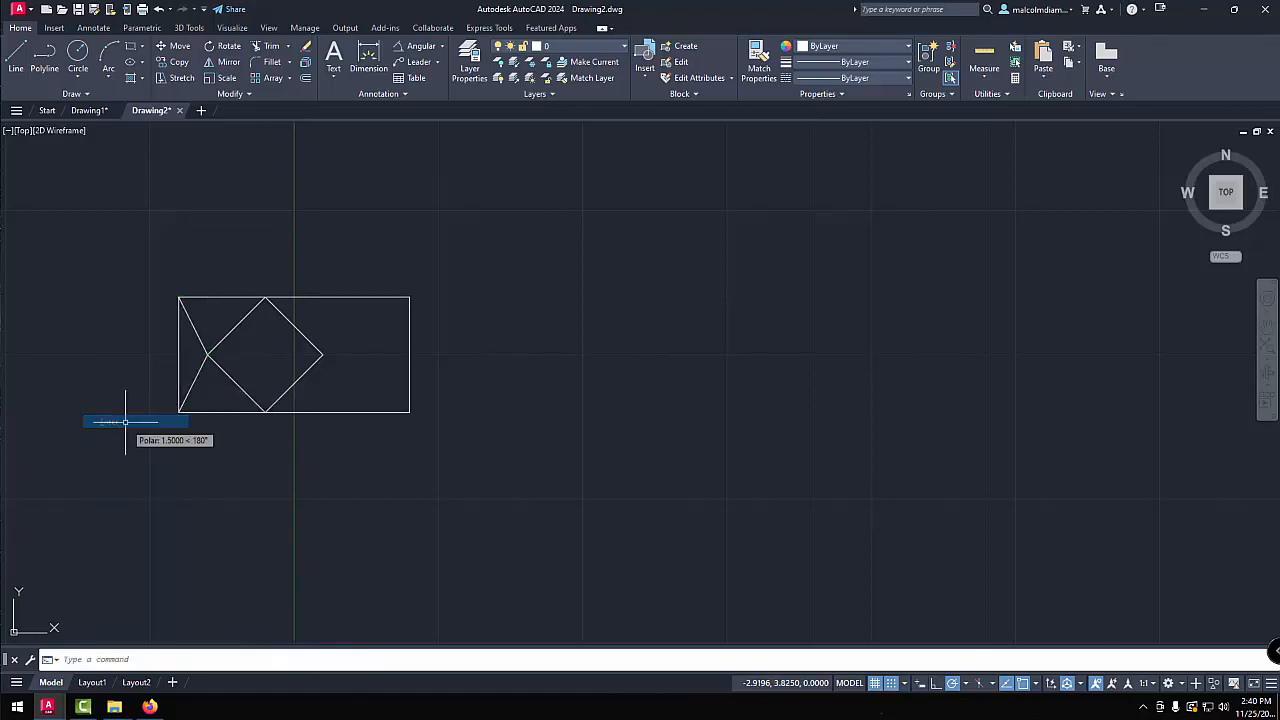
Draw a polyline from the rectangle's upper-right corner through the diamond's right vertex to the lower-right corner.
{"action": "left_click", "coordinate": [44, 52]}
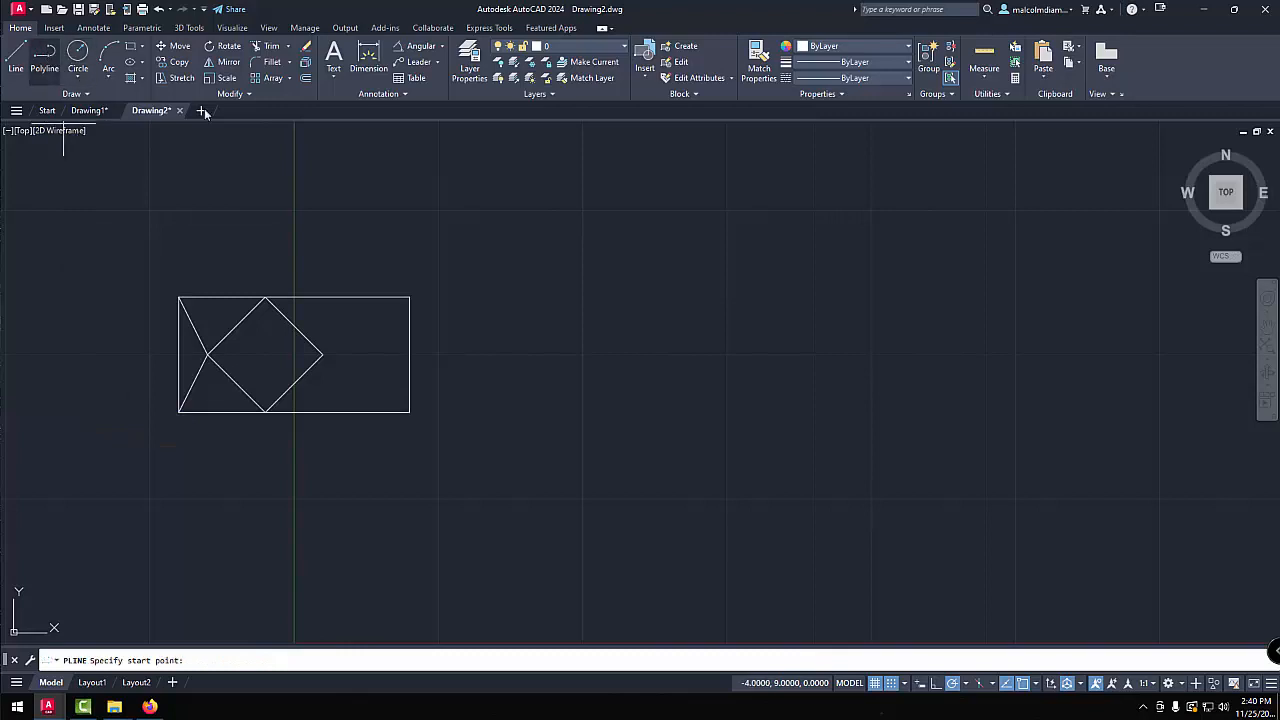
{"action": "left_click", "coordinate": [409, 296]}
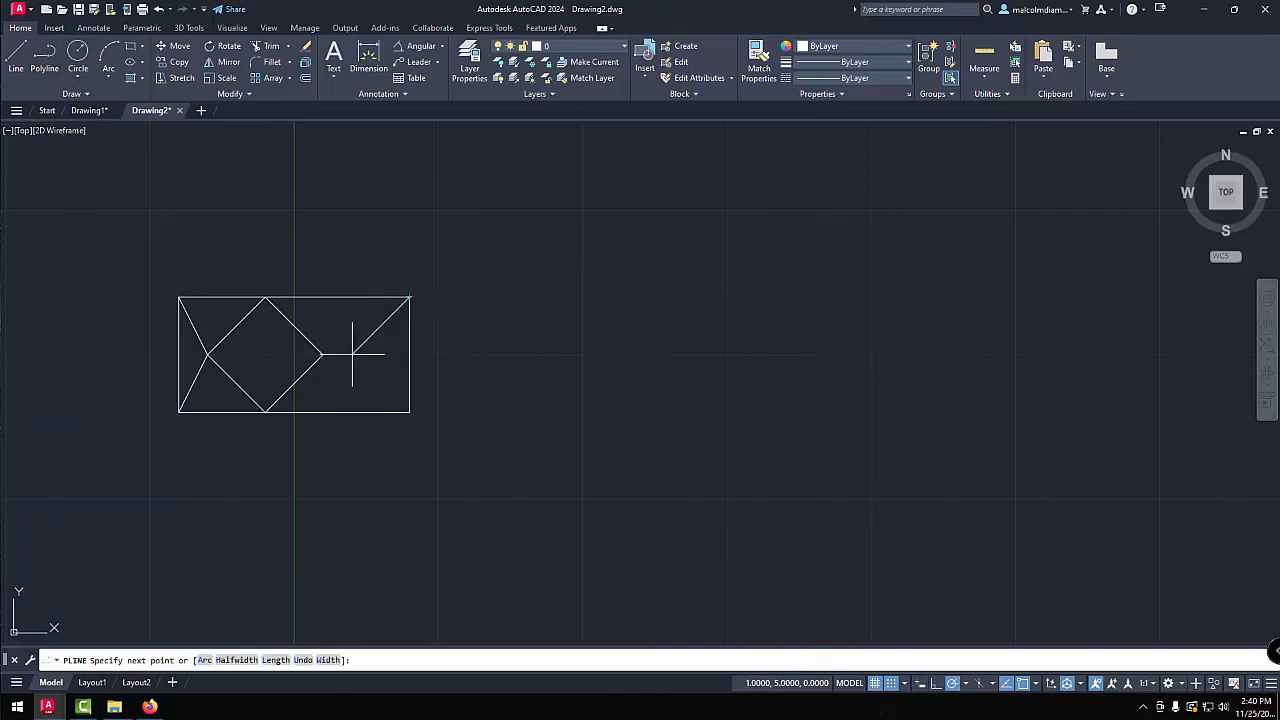
{"action": "left_click", "coordinate": [322, 353]}
{"action": "scroll", "coordinate": [322, 353], "scroll_direction": "up", "scroll_amount": 2}
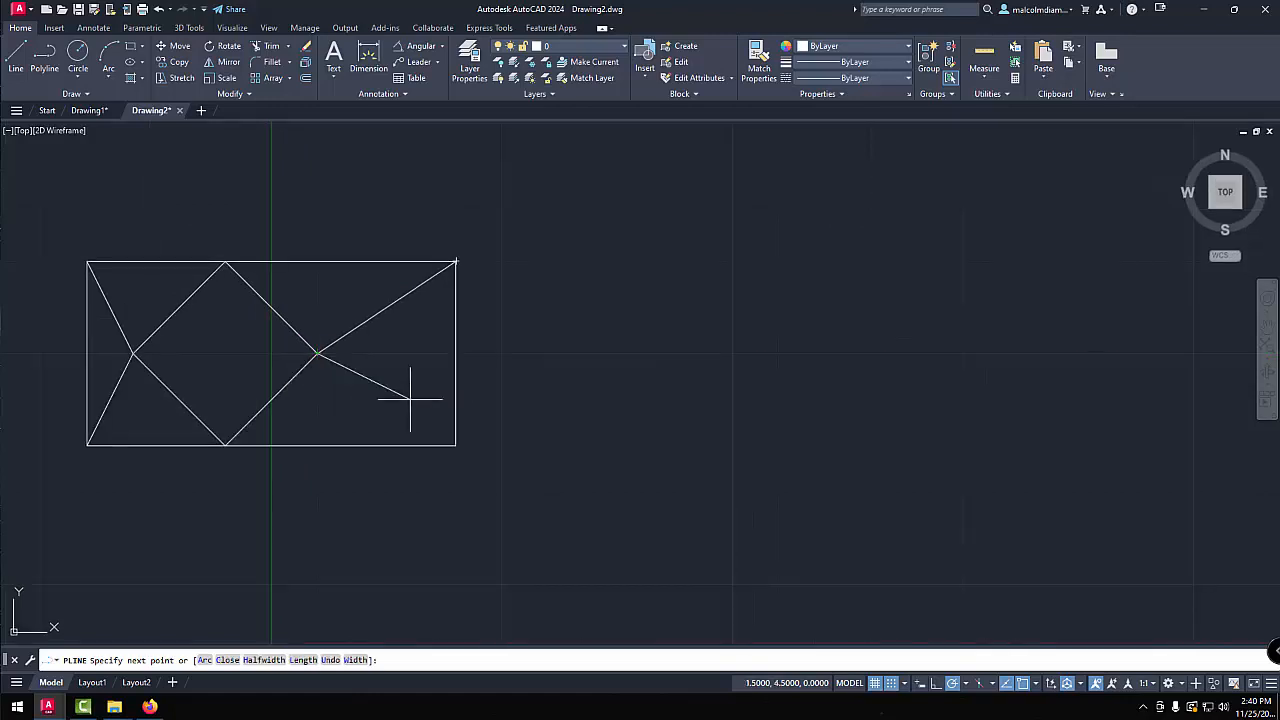
{"action": "left_click", "coordinate": [456, 445]}
{"action": "right_click", "coordinate": [574, 443]}
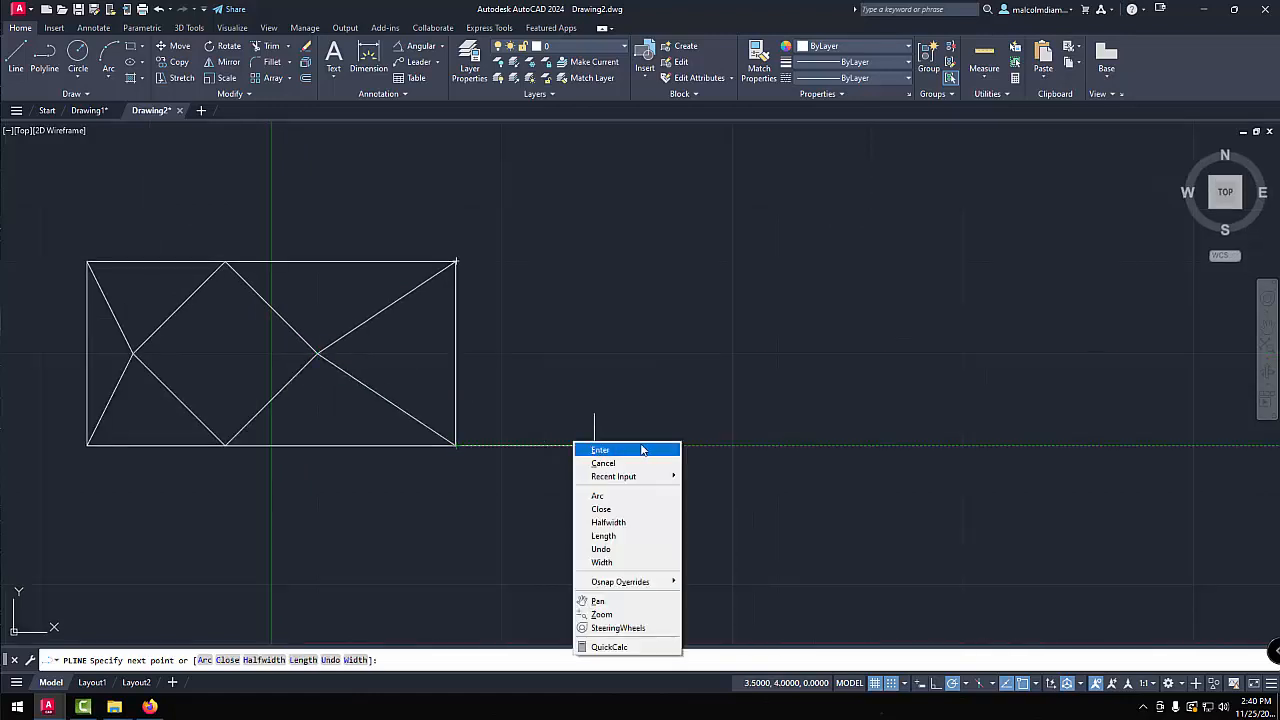
{"action": "left_click", "coordinate": [625, 451]}
{"action": "scroll", "coordinate": [589, 432], "scroll_direction": "down", "scroll_amount": 2}
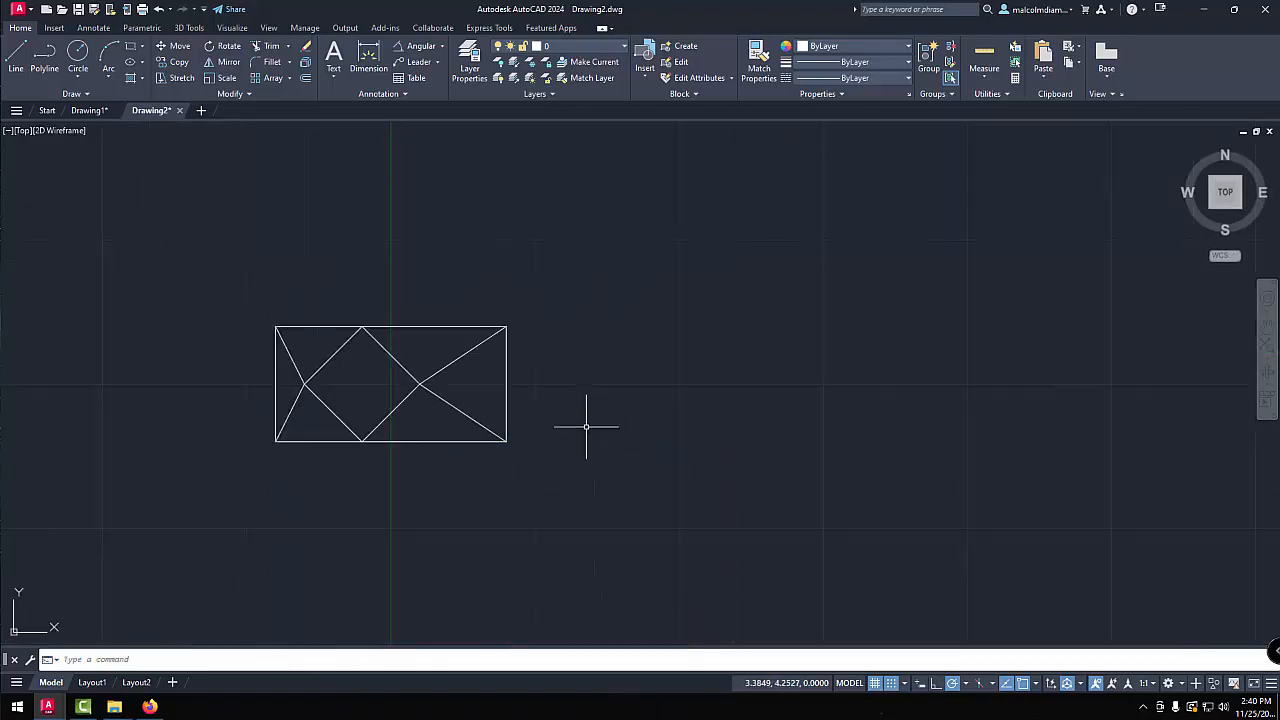
Load the CENTER linetype from acad.lin and make it the current linetype.
{"action": "left_click", "coordinate": [908, 79]}
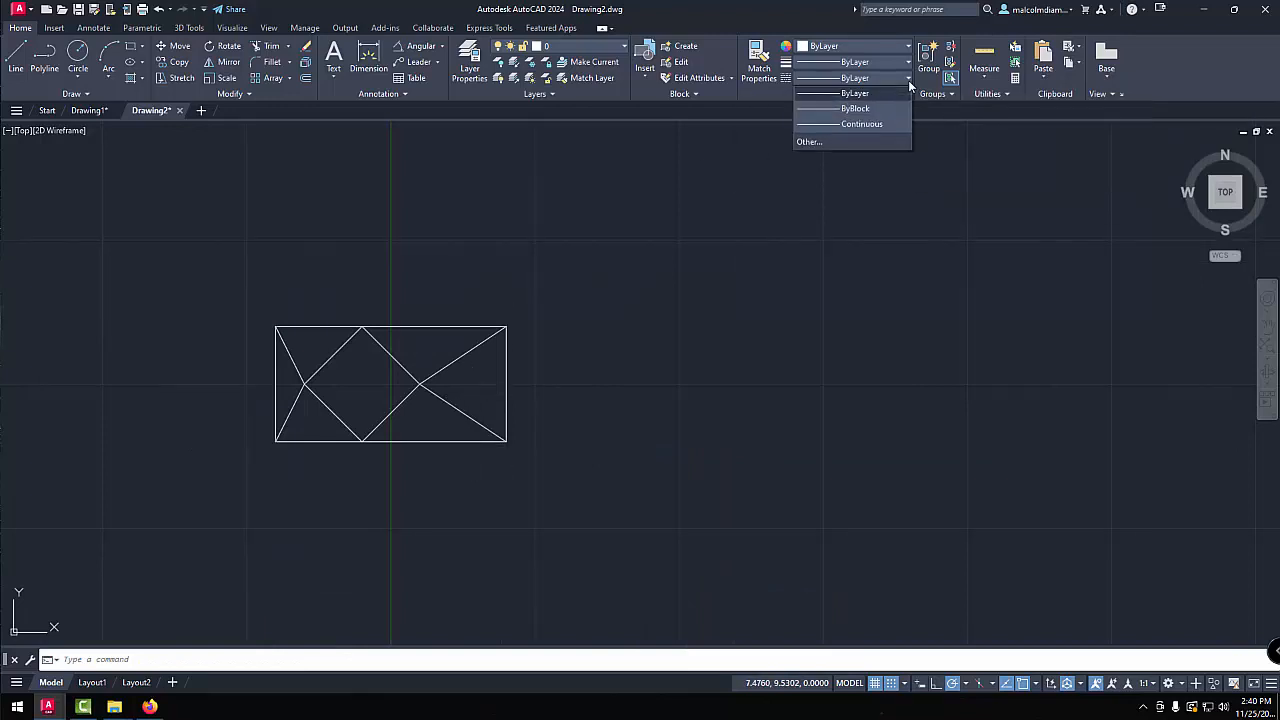
{"action": "left_click", "coordinate": [820, 143]}
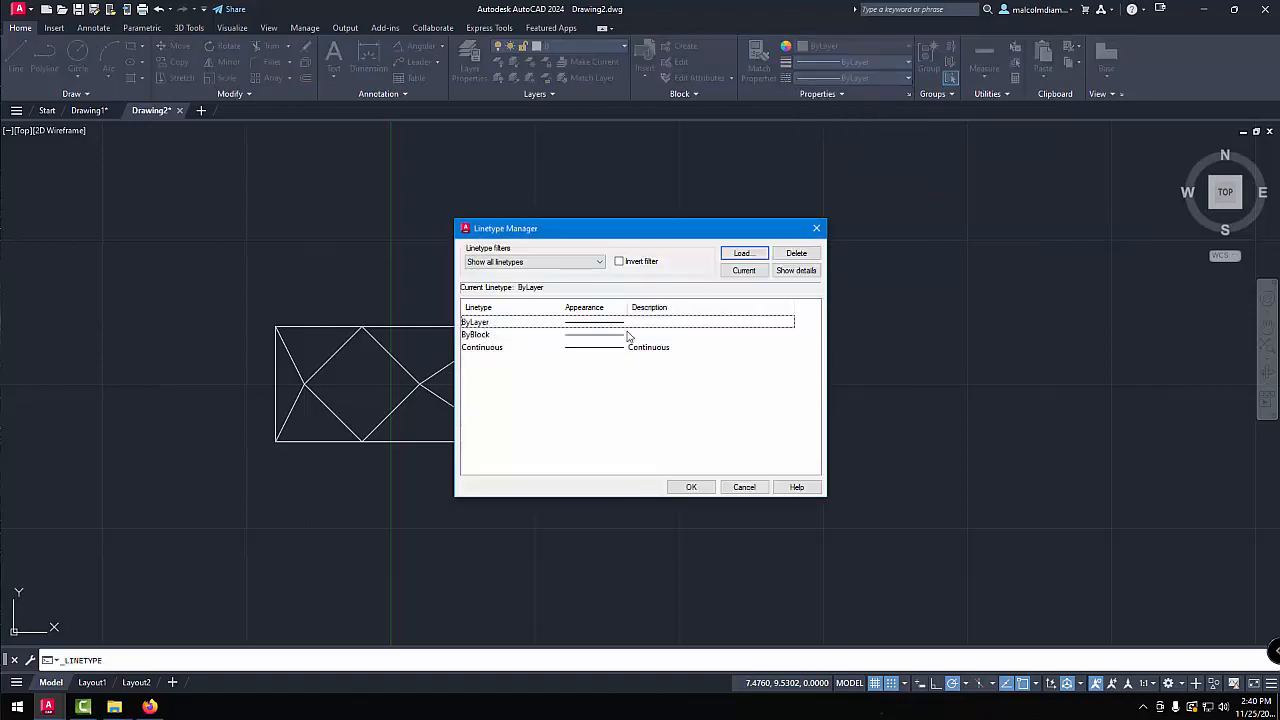
{"action": "left_click", "coordinate": [742, 254]}
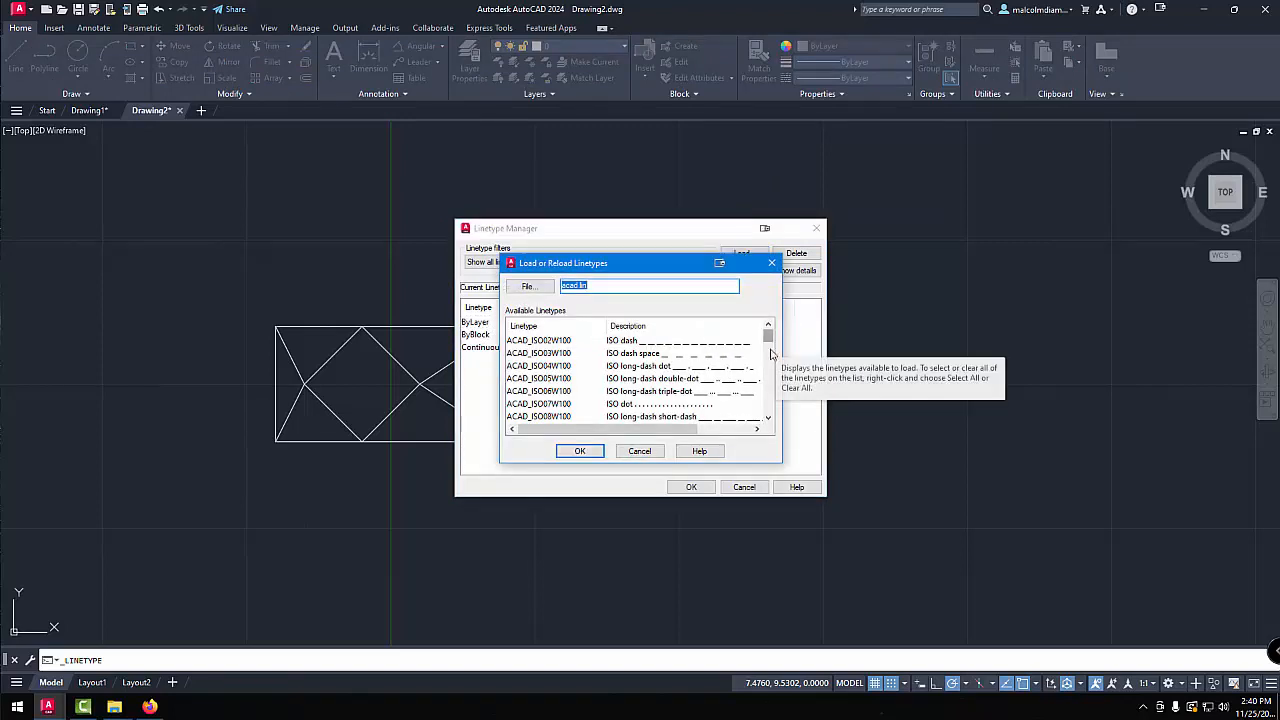
{"action": "left_click_drag", "start_coordinate": [768, 342], "coordinate": [743, 376]}
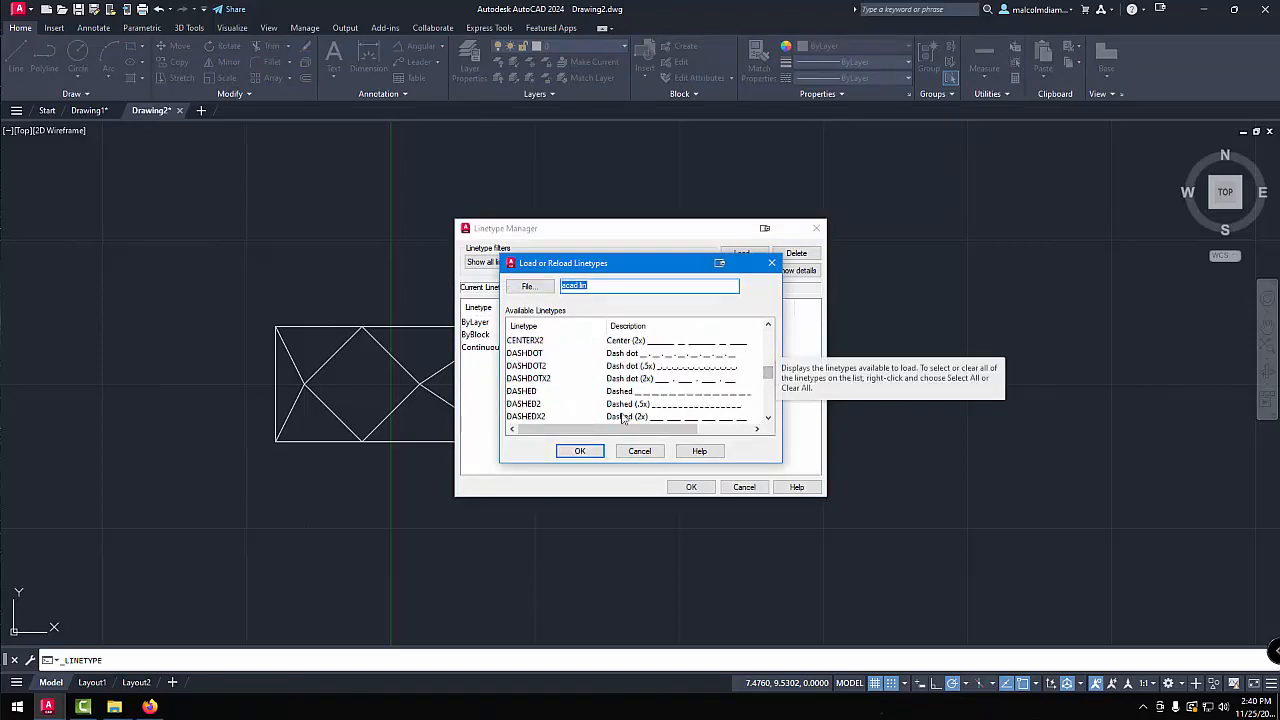
{"action": "scroll", "coordinate": [615, 416], "scroll_direction": "up", "scroll_amount": 2}
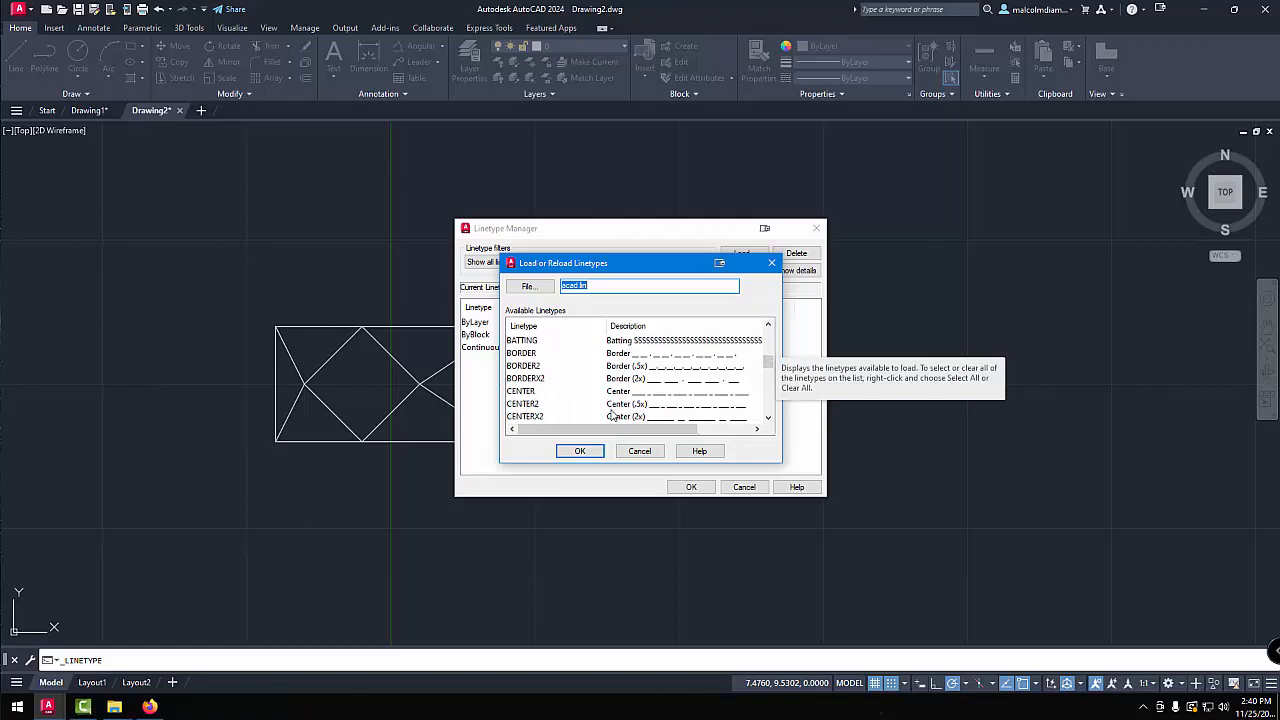
{"action": "left_click", "coordinate": [530, 391]}
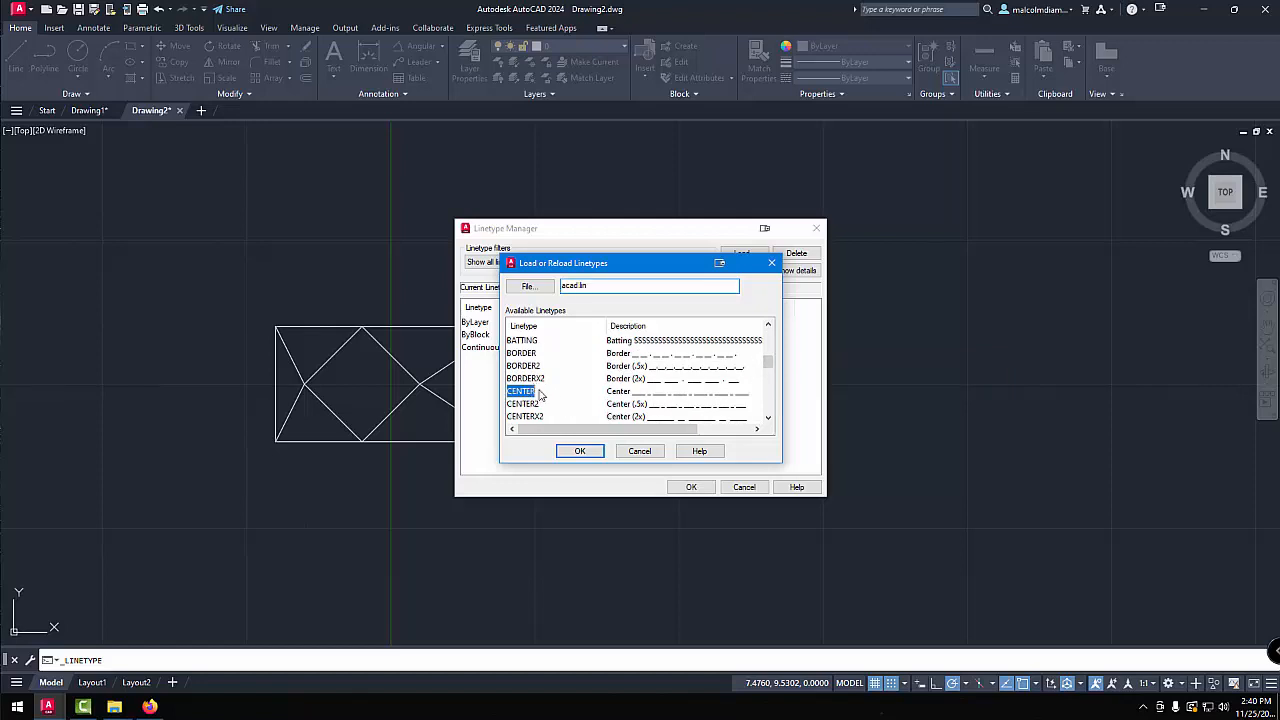
{"action": "left_click", "coordinate": [580, 451]}
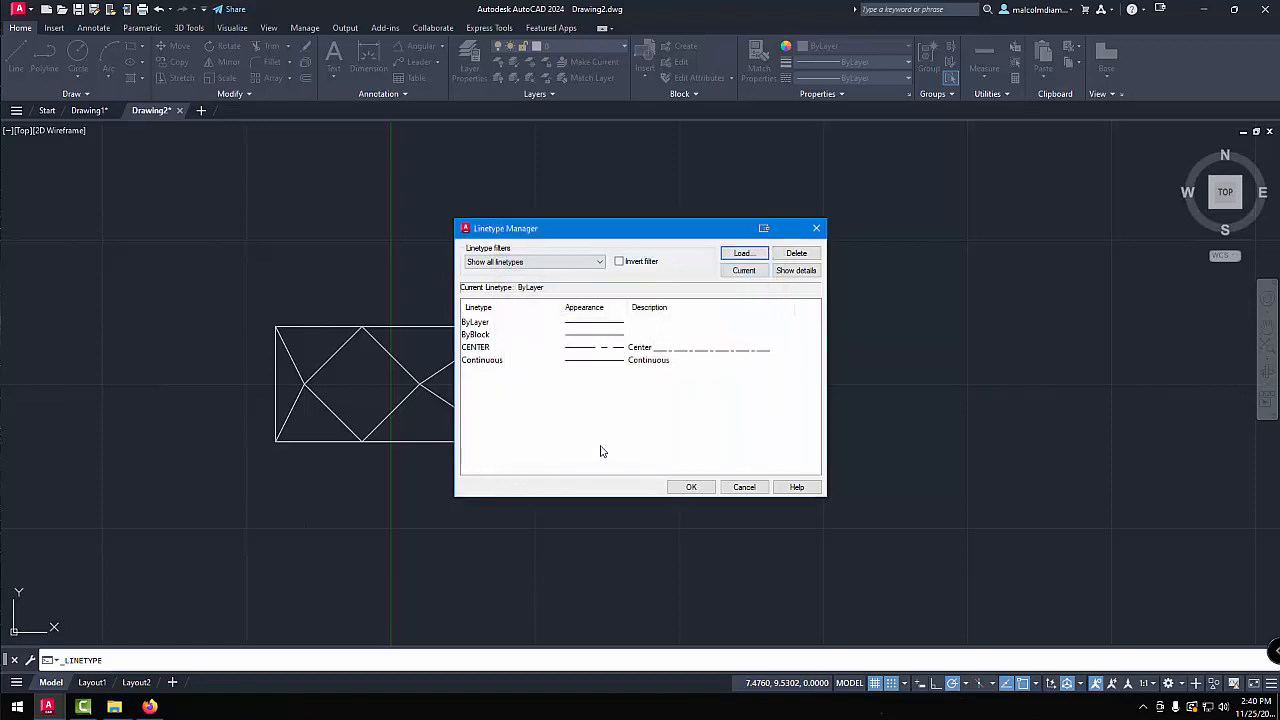
{"action": "left_click", "coordinate": [691, 487]}
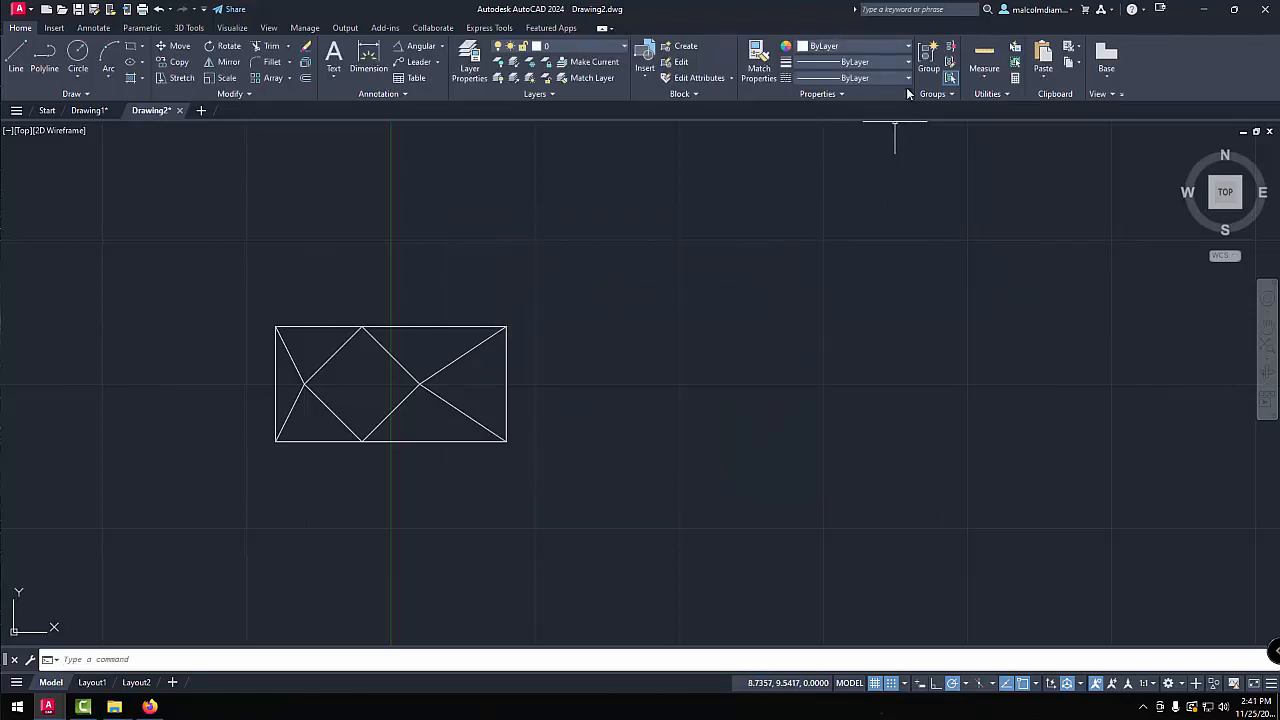
{"action": "left_click", "coordinate": [908, 80]}
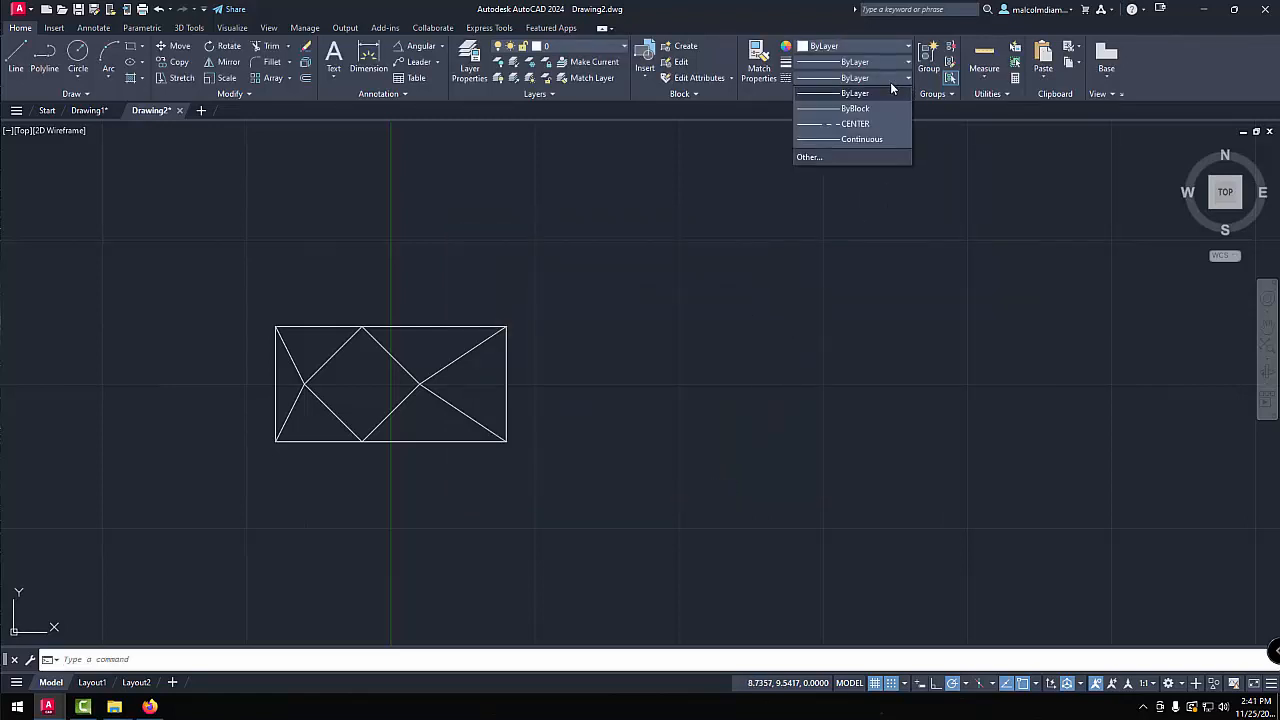
{"action": "left_click", "coordinate": [855, 124]}
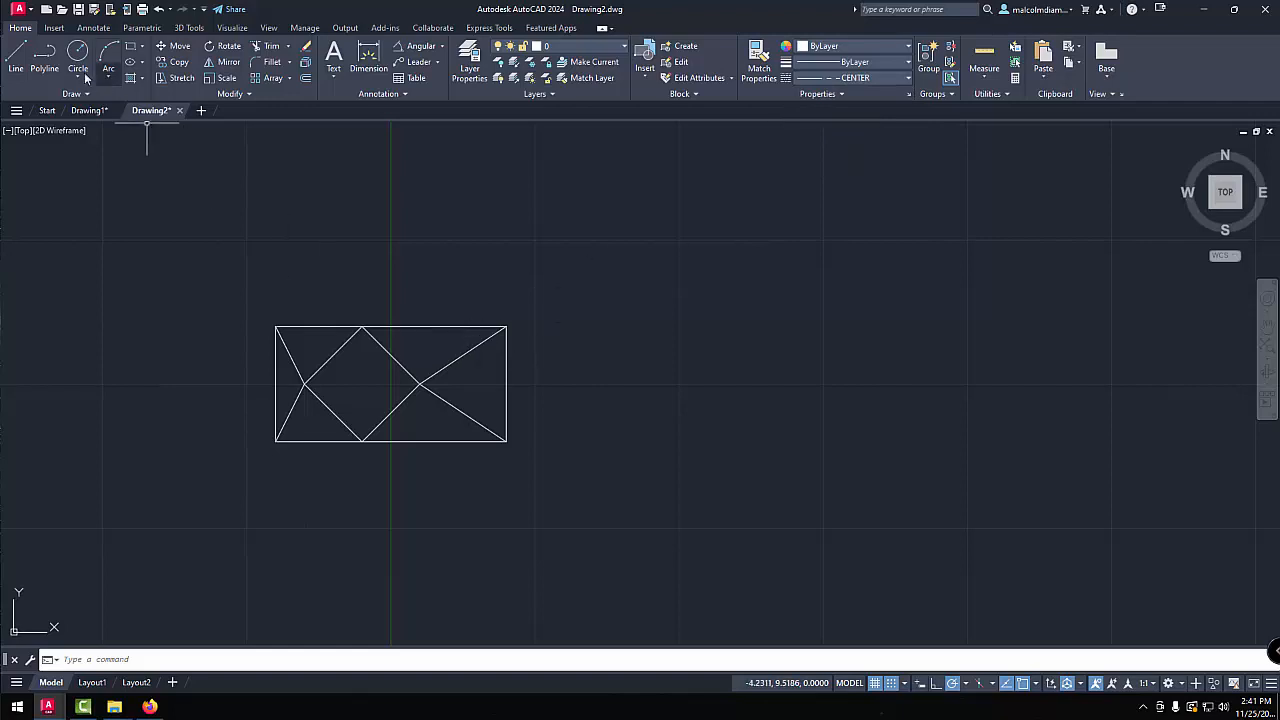
Draw the horizontal cut line as a polyline through the diamond's left and right vertices, extending 1 unit past both ends of the rectangle.
{"action": "left_click", "coordinate": [48, 56]}
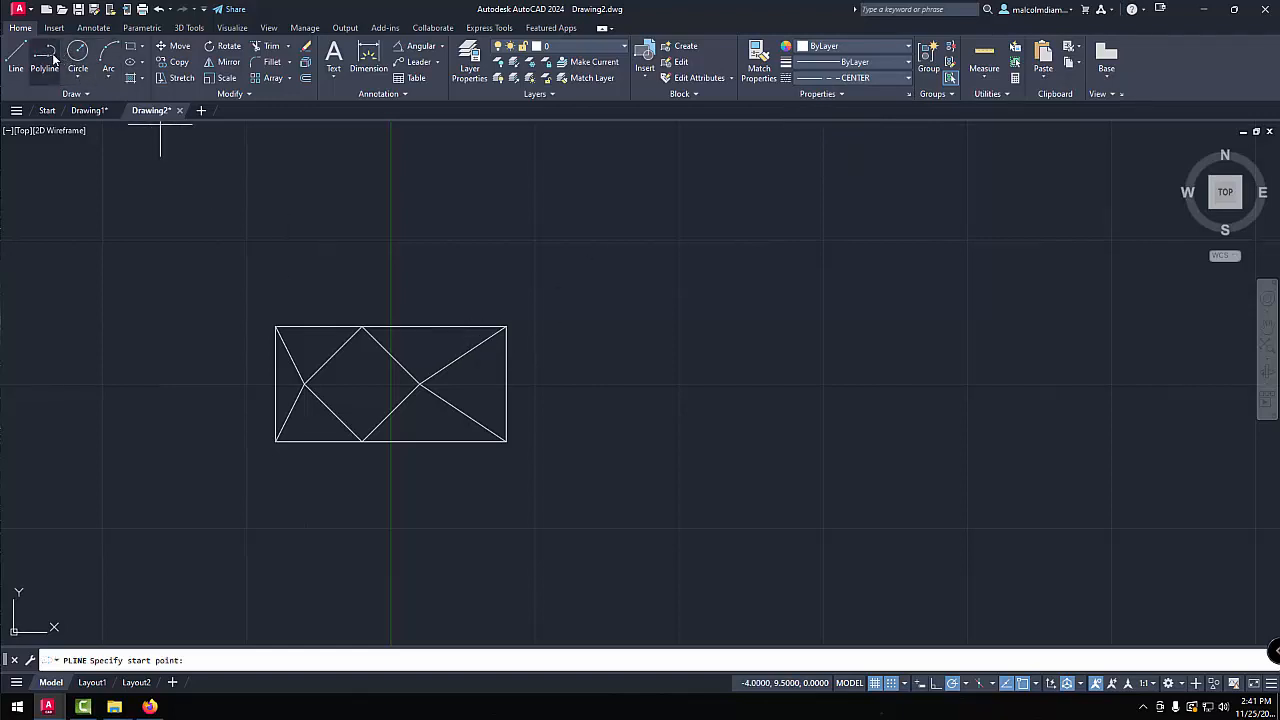
{"action": "left_click", "coordinate": [218, 383]}
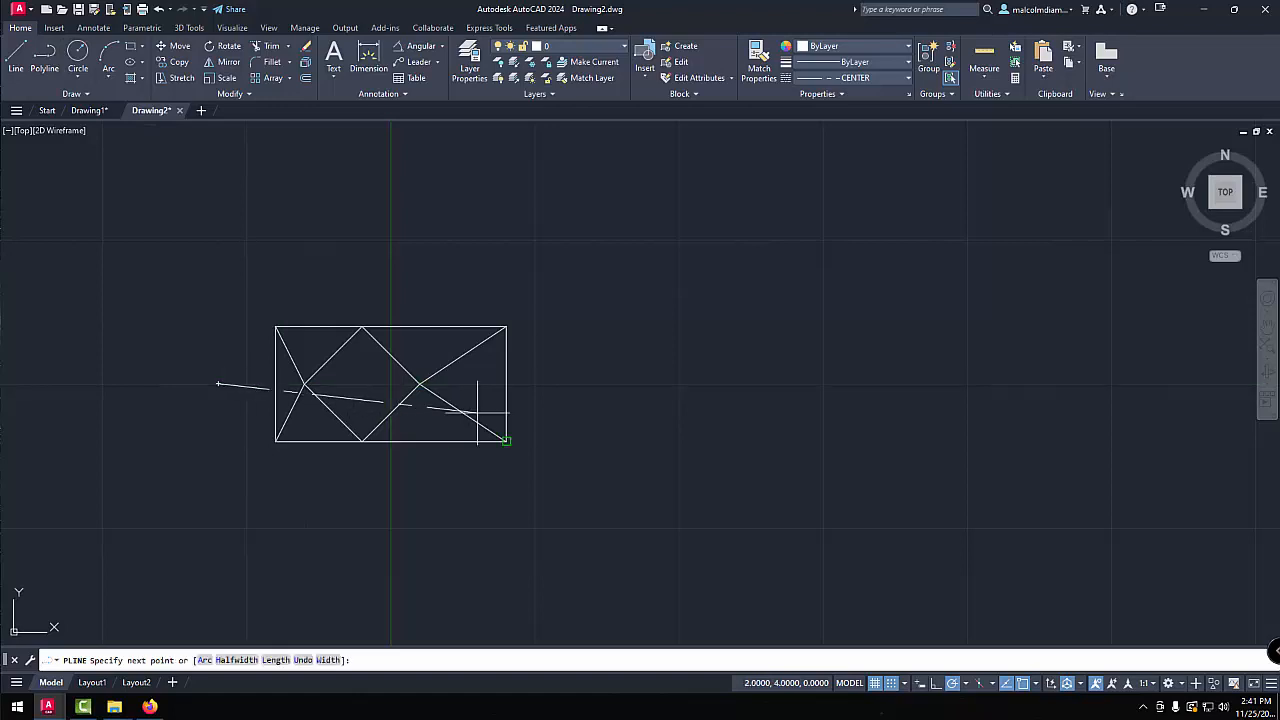
{"action": "left_click", "coordinate": [564, 383]}
{"action": "right_click", "coordinate": [593, 297]}
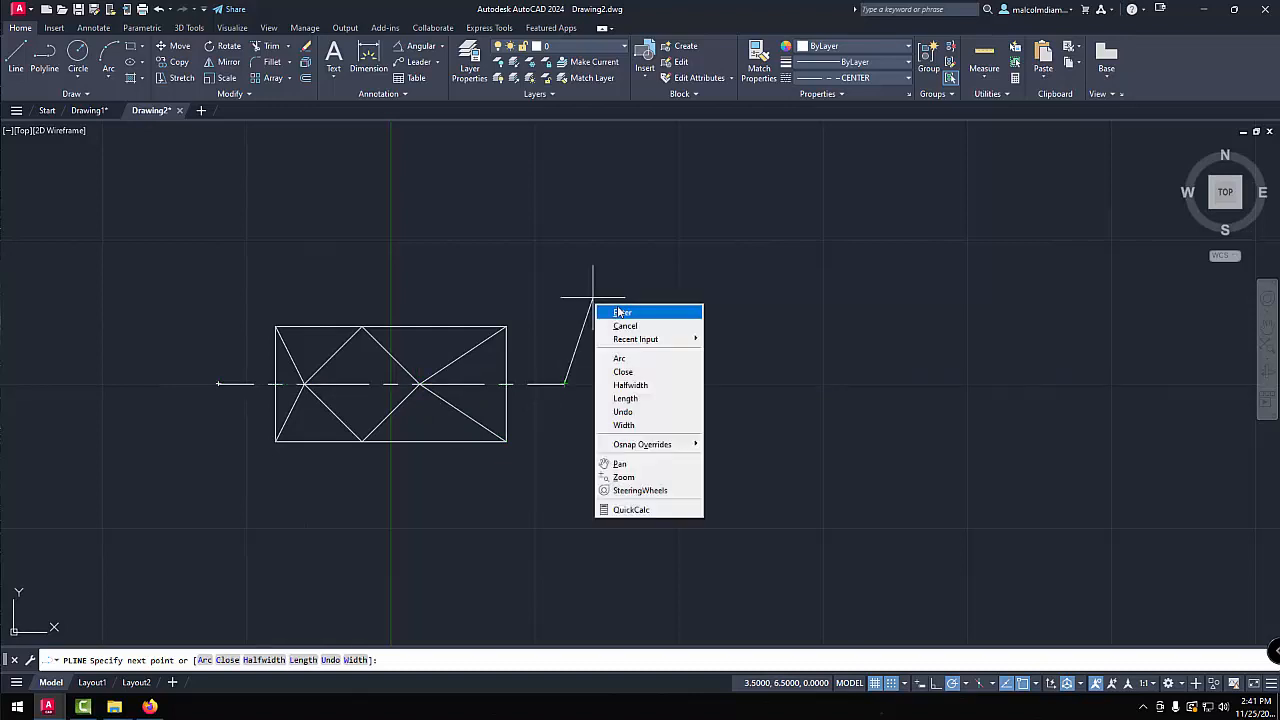
{"action": "left_click", "coordinate": [619, 313]}
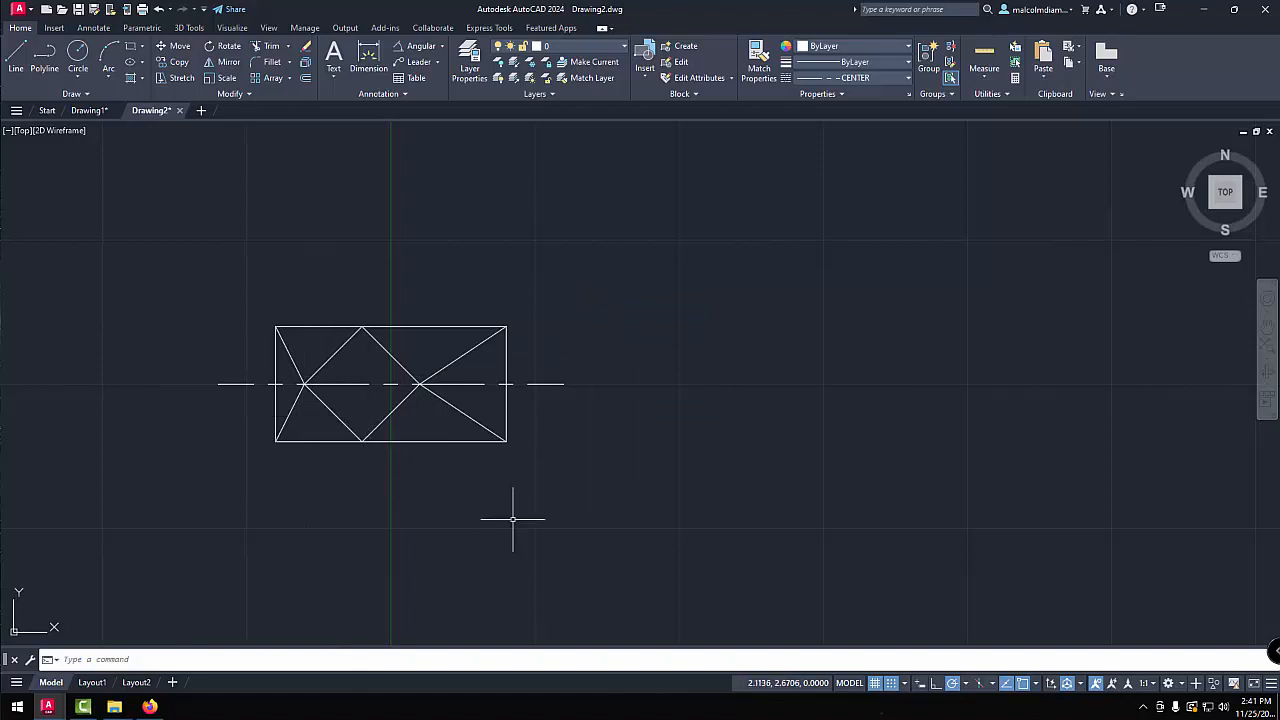
Consult the front view and its dimensions in Tri Dev 2.pdf, keeping the drawing visible beside it.
{"action": "middle_click_drag", "start_coordinate": [506, 529], "coordinate": [431, 383]}
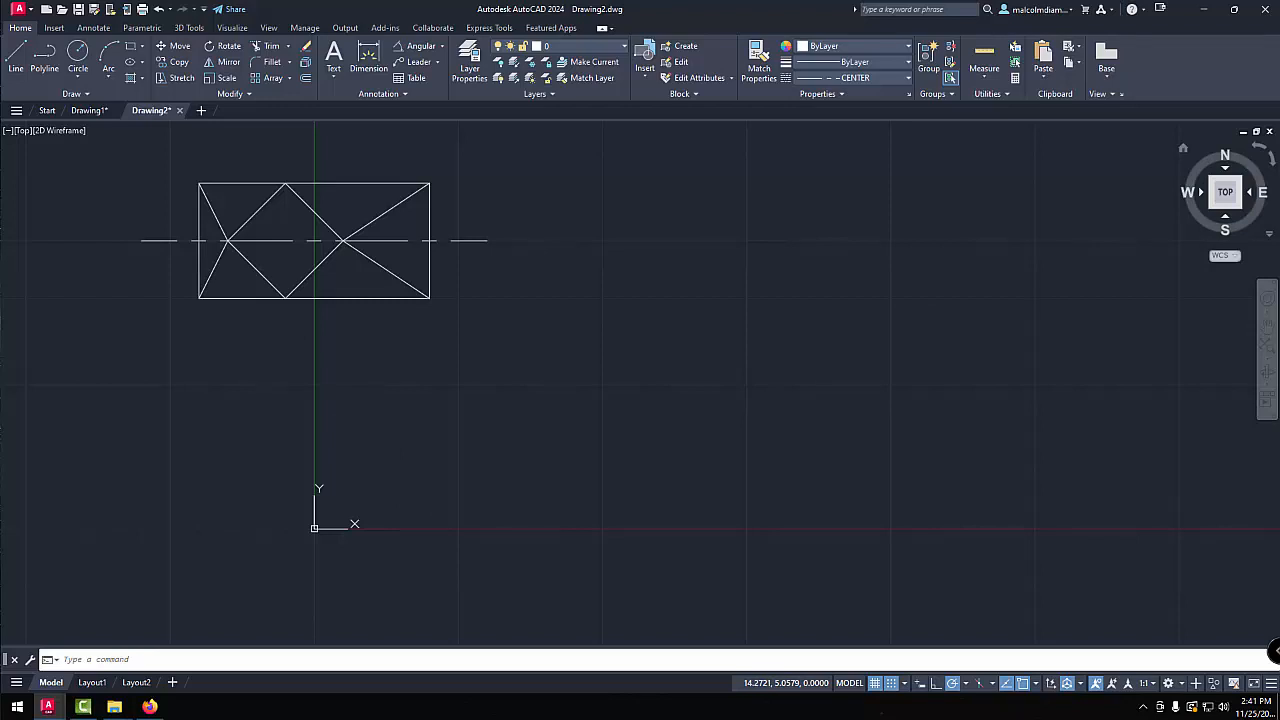
{"action": "key", "text": "alt+Tab"}
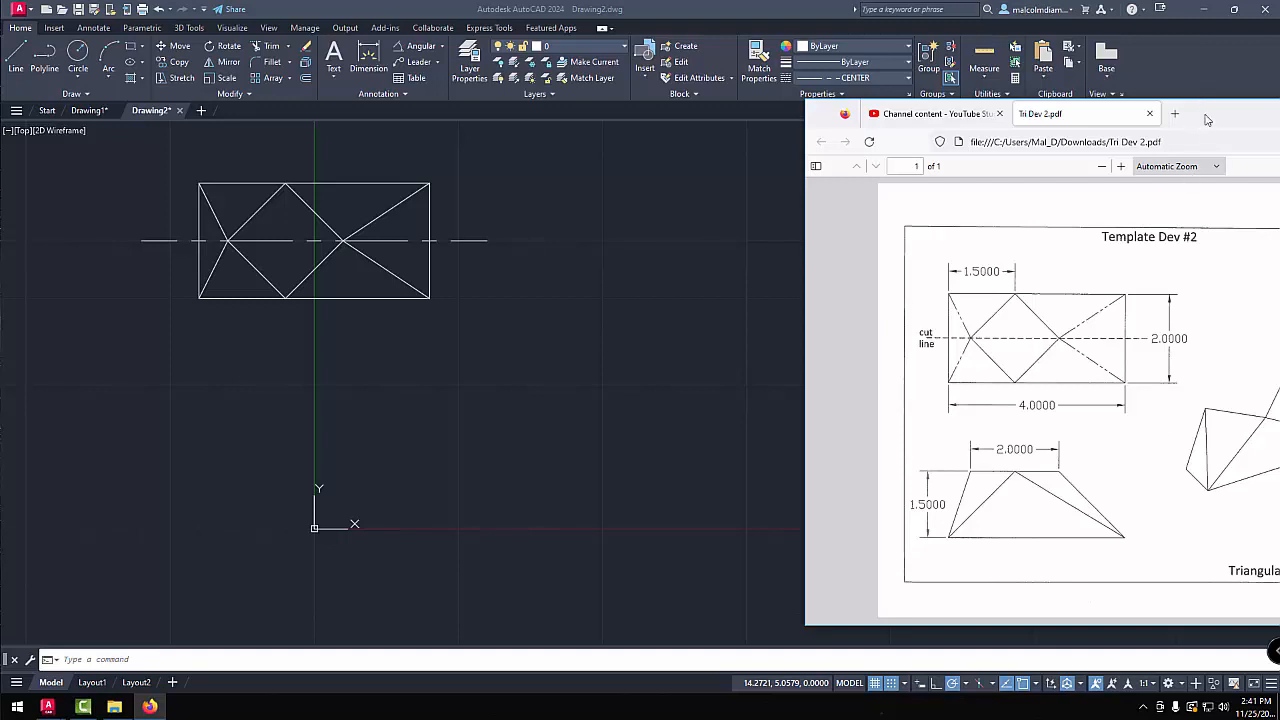
{"action": "left_click_drag", "start_coordinate": [1206, 118], "coordinate": [972, 116]}
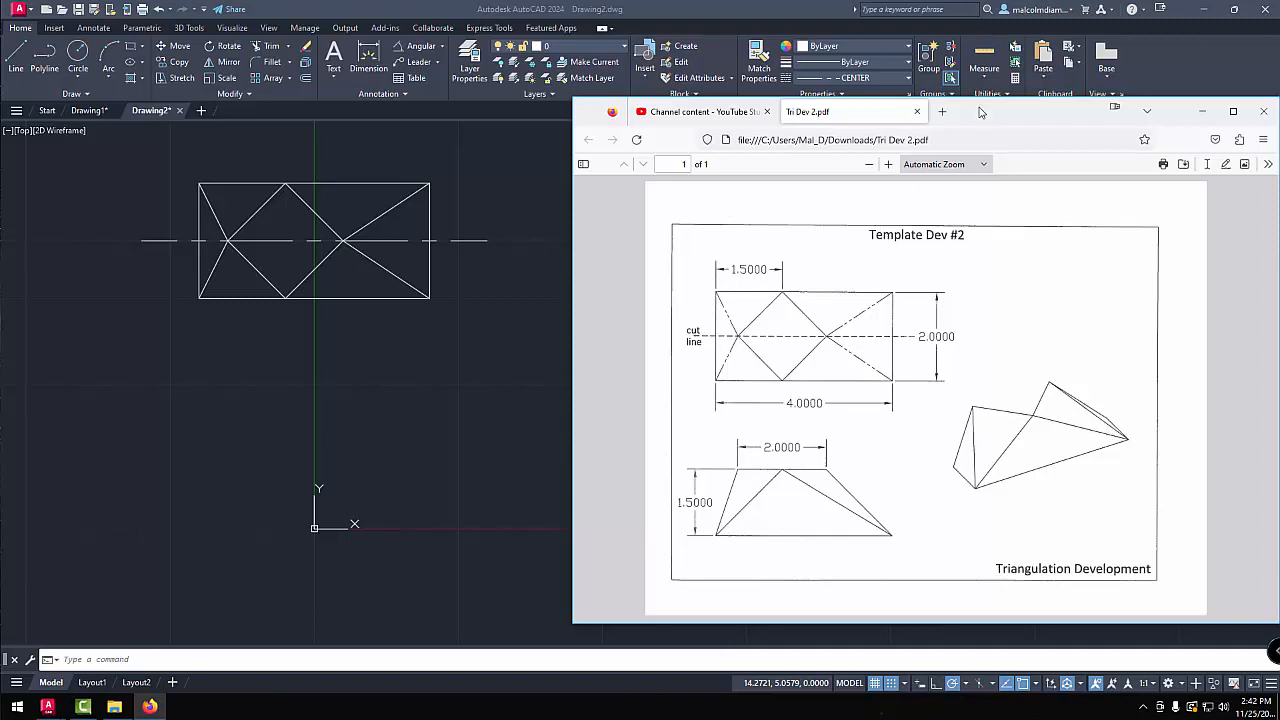
{"action": "left_click_drag", "start_coordinate": [985, 111], "coordinate": [1104, 116]}
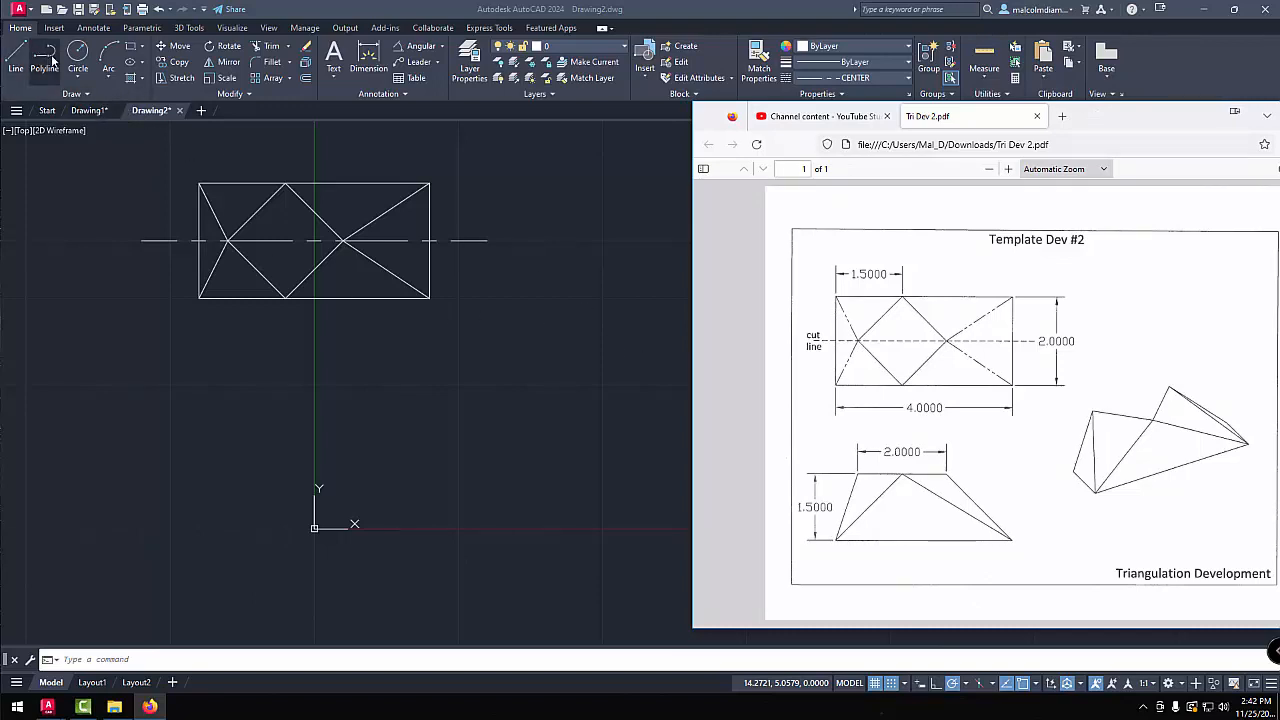
Make ByLayer the current linetype and draw the front view's 4-unit horizontal base as a polyline, aligned 3.5 units below the rectangle's lower edge.
{"action": "left_click", "coordinate": [908, 80]}
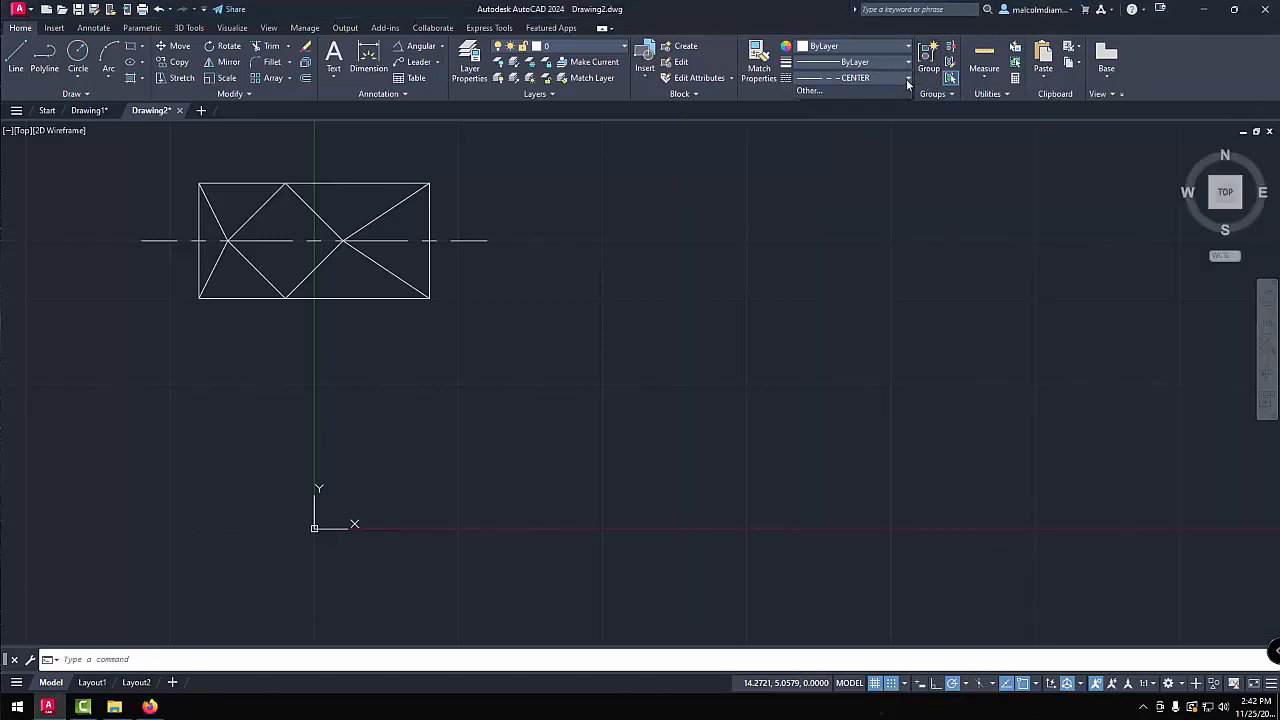
{"action": "left_click", "coordinate": [908, 78]}
{"action": "left_click", "coordinate": [848, 93]}
{"action": "left_click", "coordinate": [45, 66]}
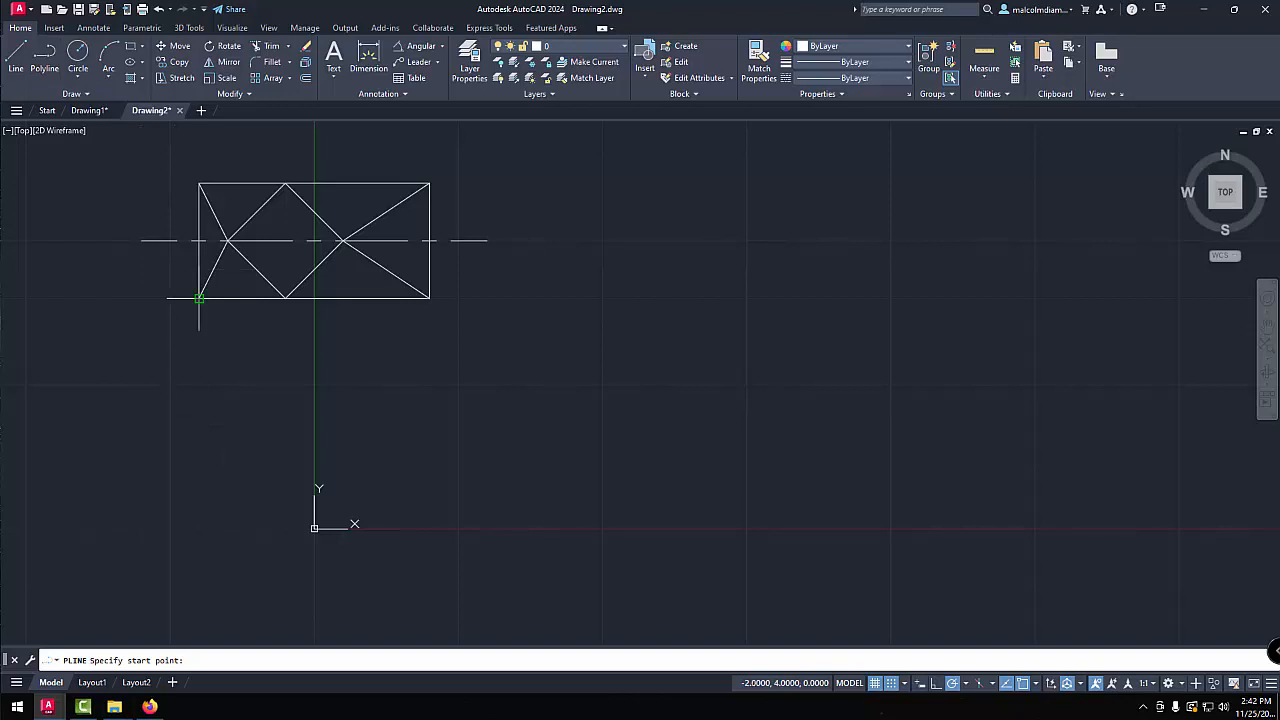
{"action": "left_click", "coordinate": [199, 499]}
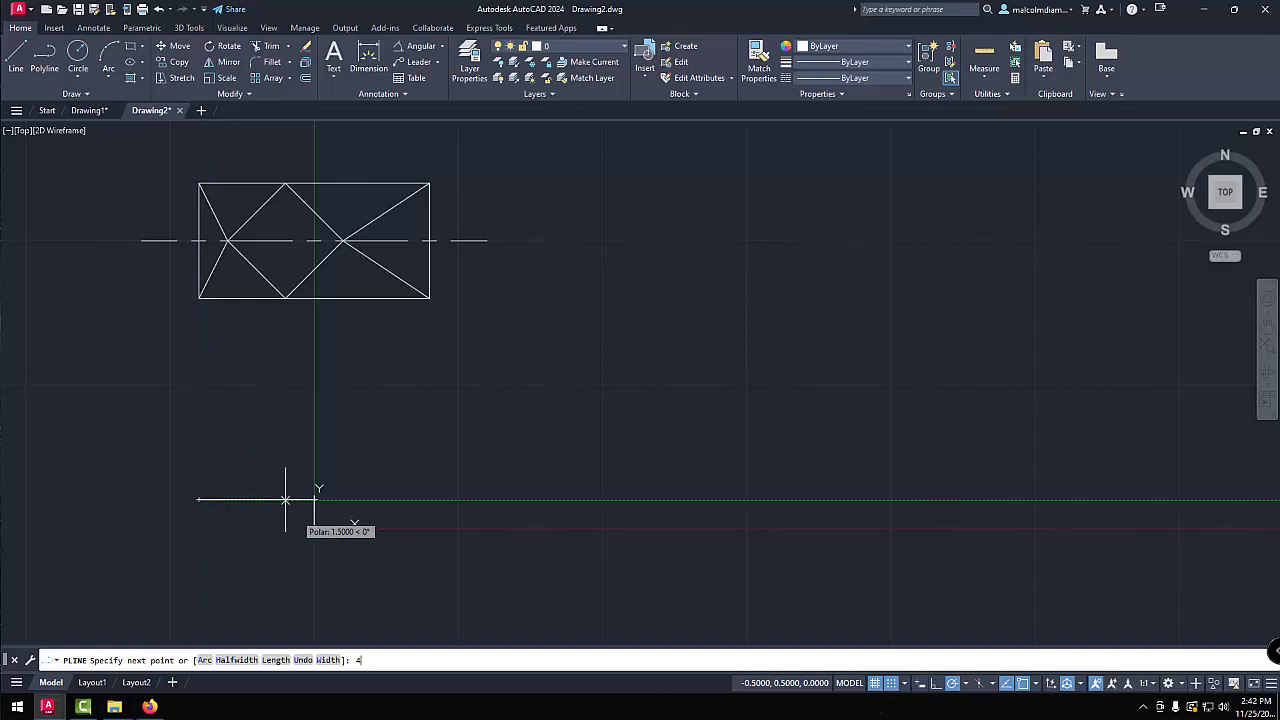
{"action": "key", "text": "Return"}
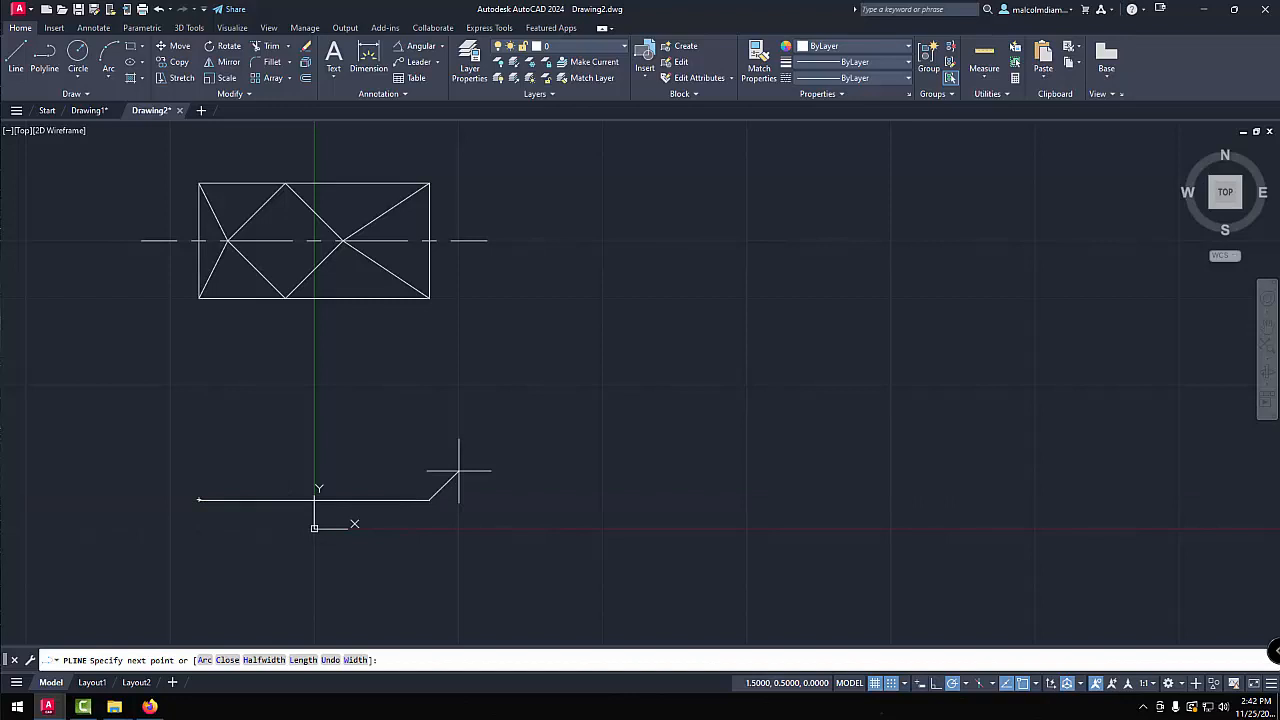
{"action": "right_click", "coordinate": [558, 416]}
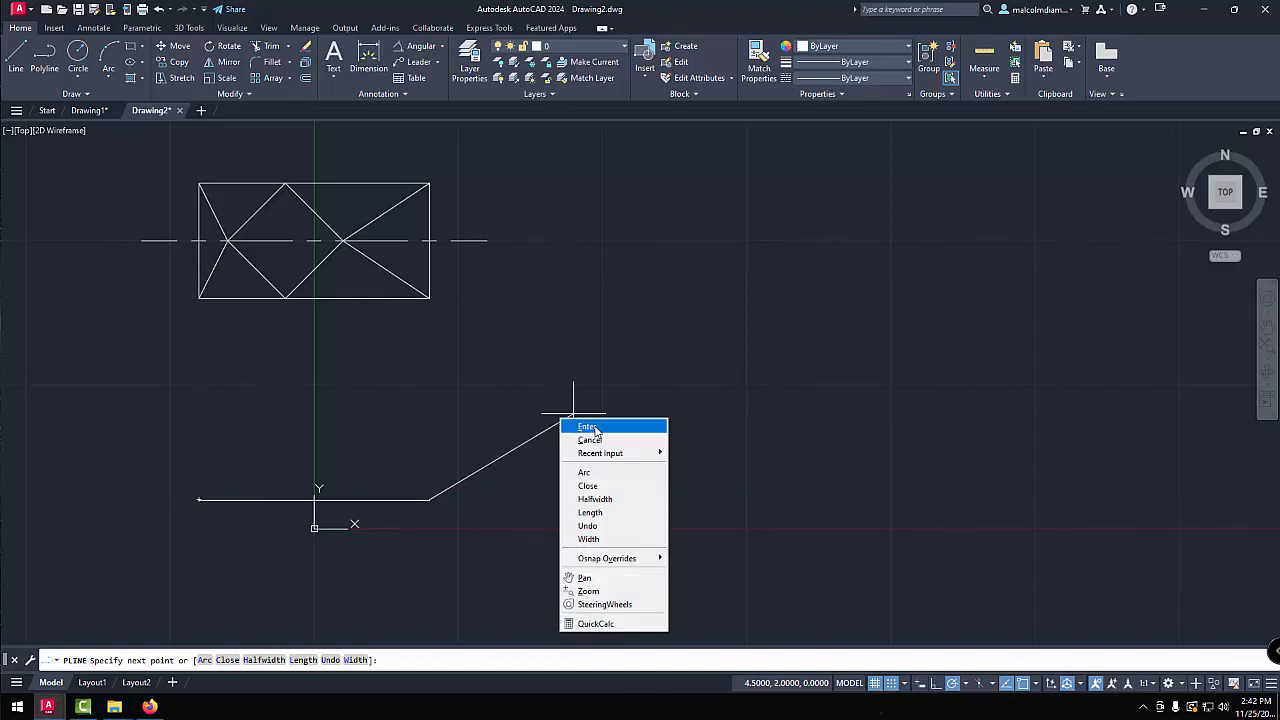
{"action": "left_click", "coordinate": [578, 423]}
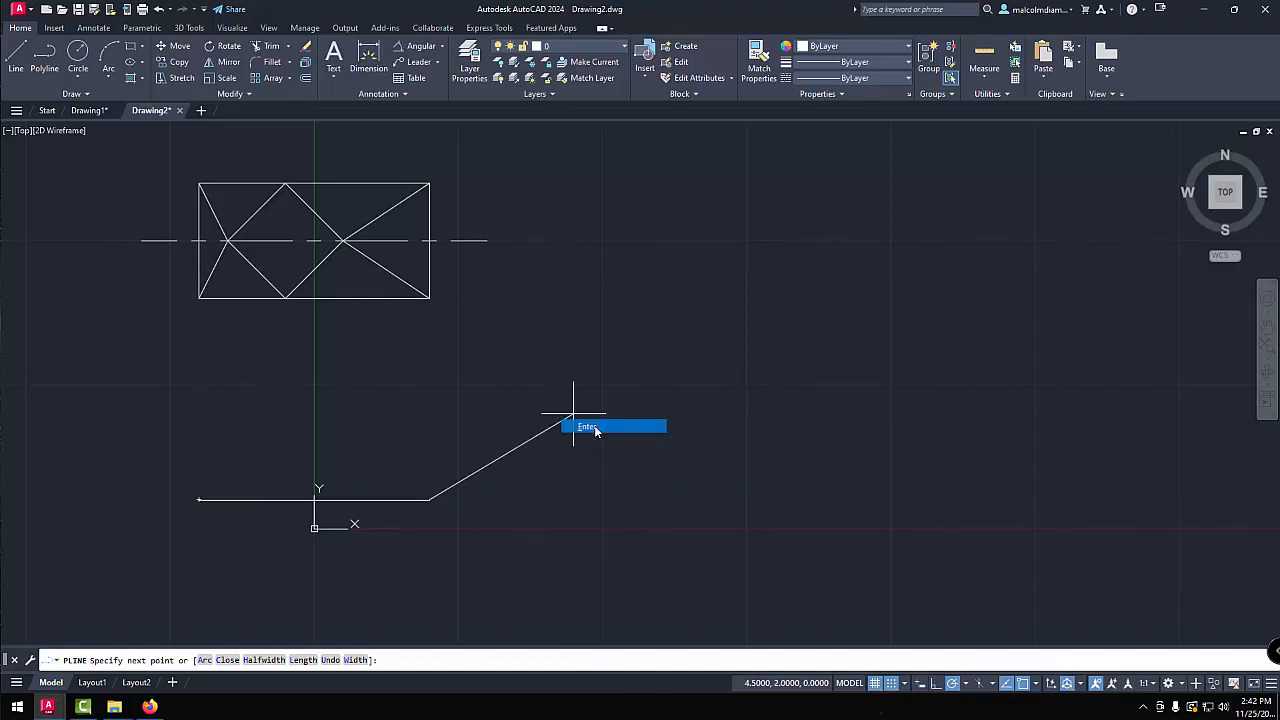
Draw a polyline over the base forming a 1.5-unit-high trapezoid, with a 2-unit top edge aligned below the diamond's left and right vertices.
{"action": "left_click", "coordinate": [44, 62]}
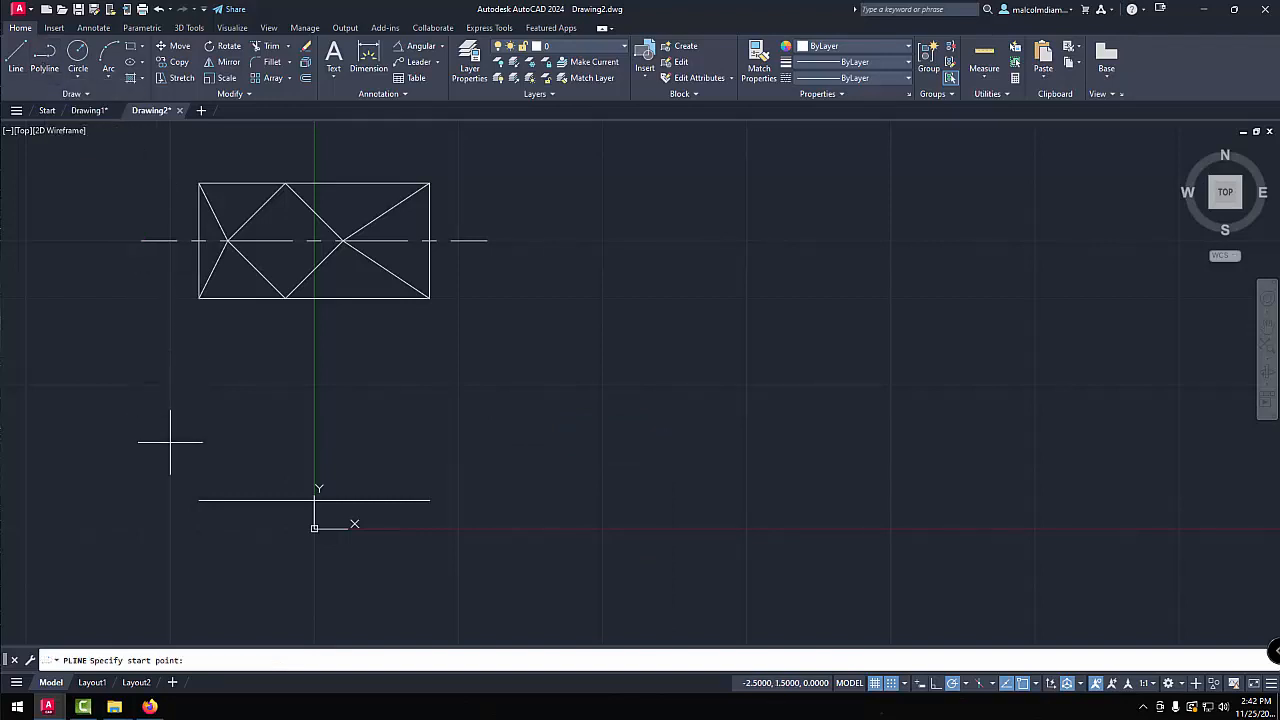
{"action": "left_click", "coordinate": [199, 500]}
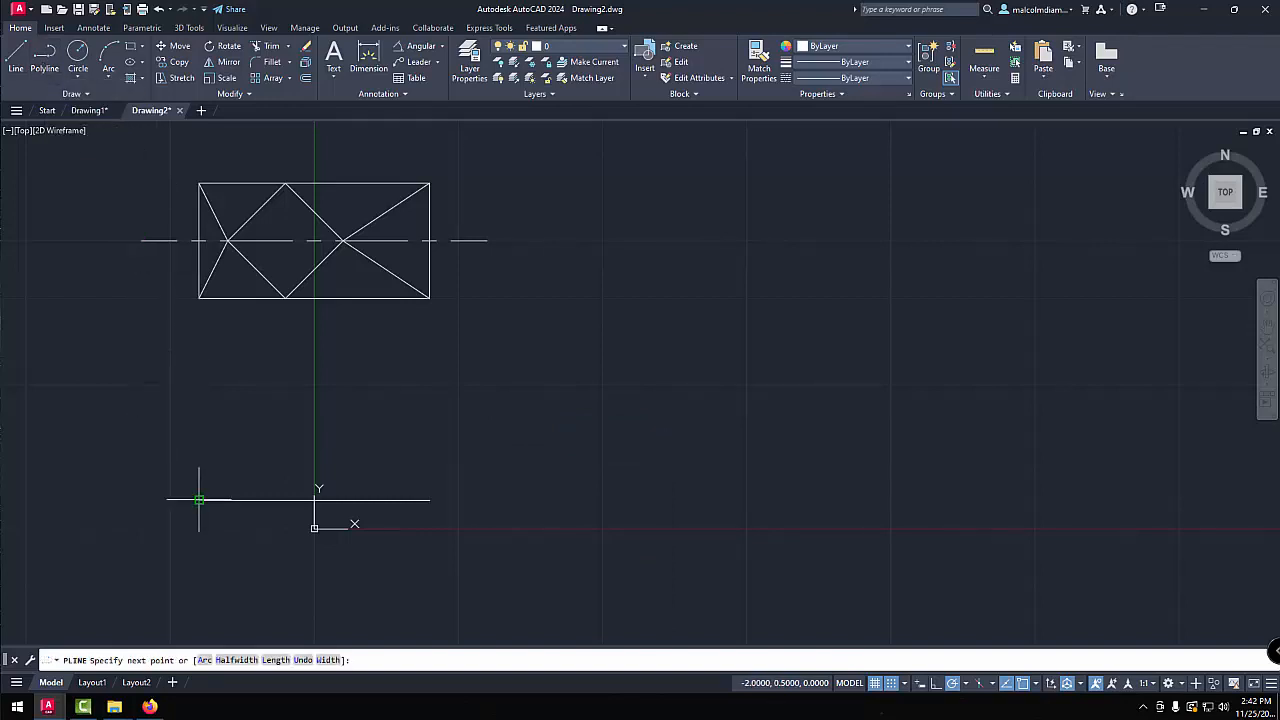
{"action": "left_click", "coordinate": [228, 412]}
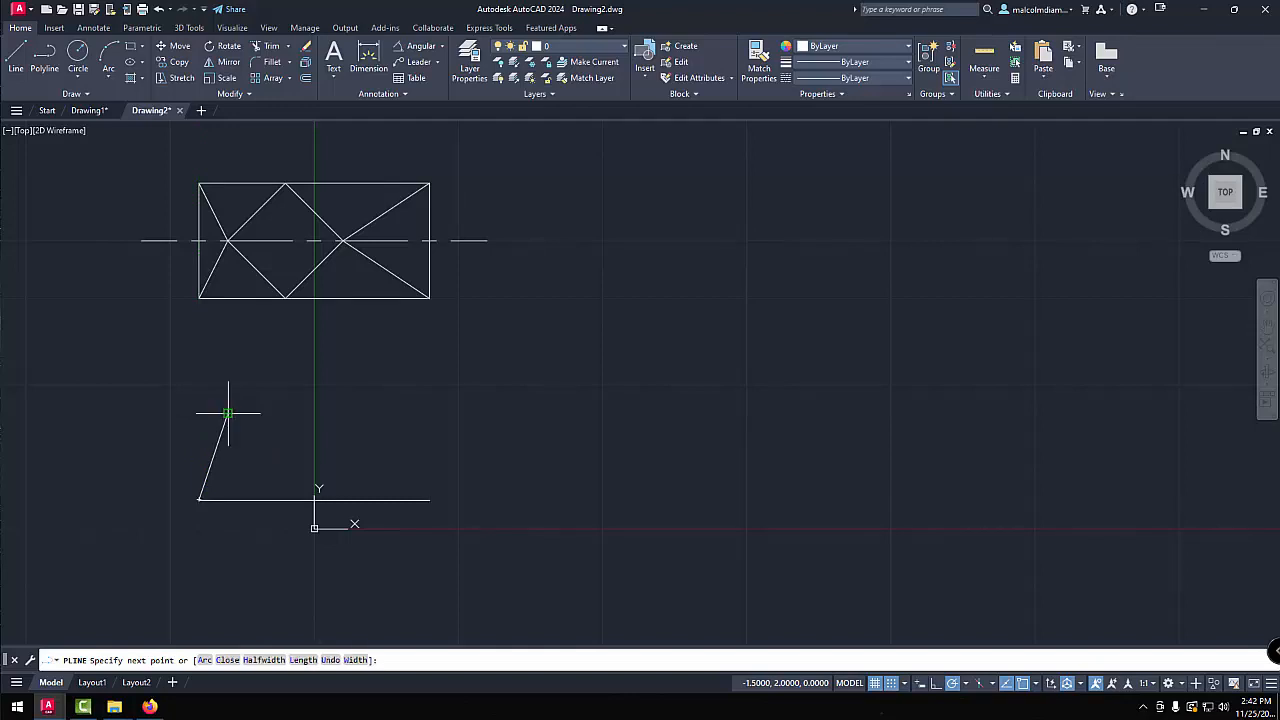
{"action": "left_click", "coordinate": [343, 412]}
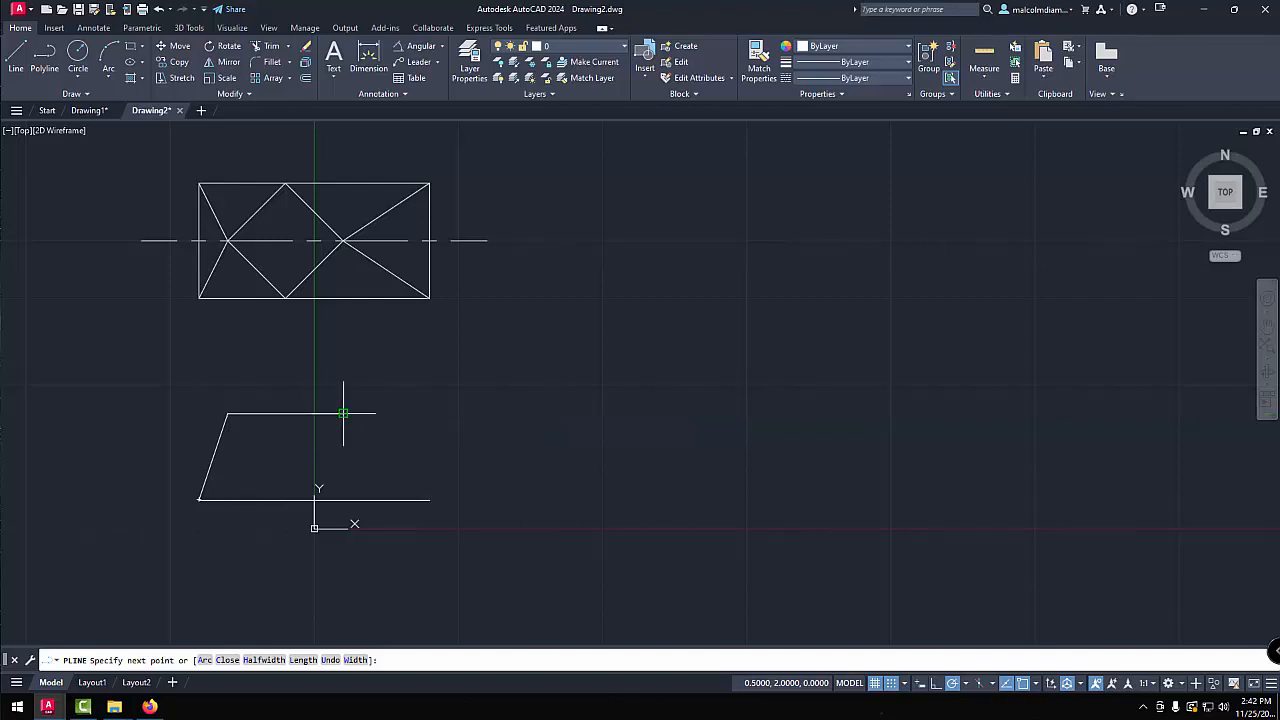
{"action": "left_click", "coordinate": [429, 499]}
{"action": "right_click", "coordinate": [573, 441]}
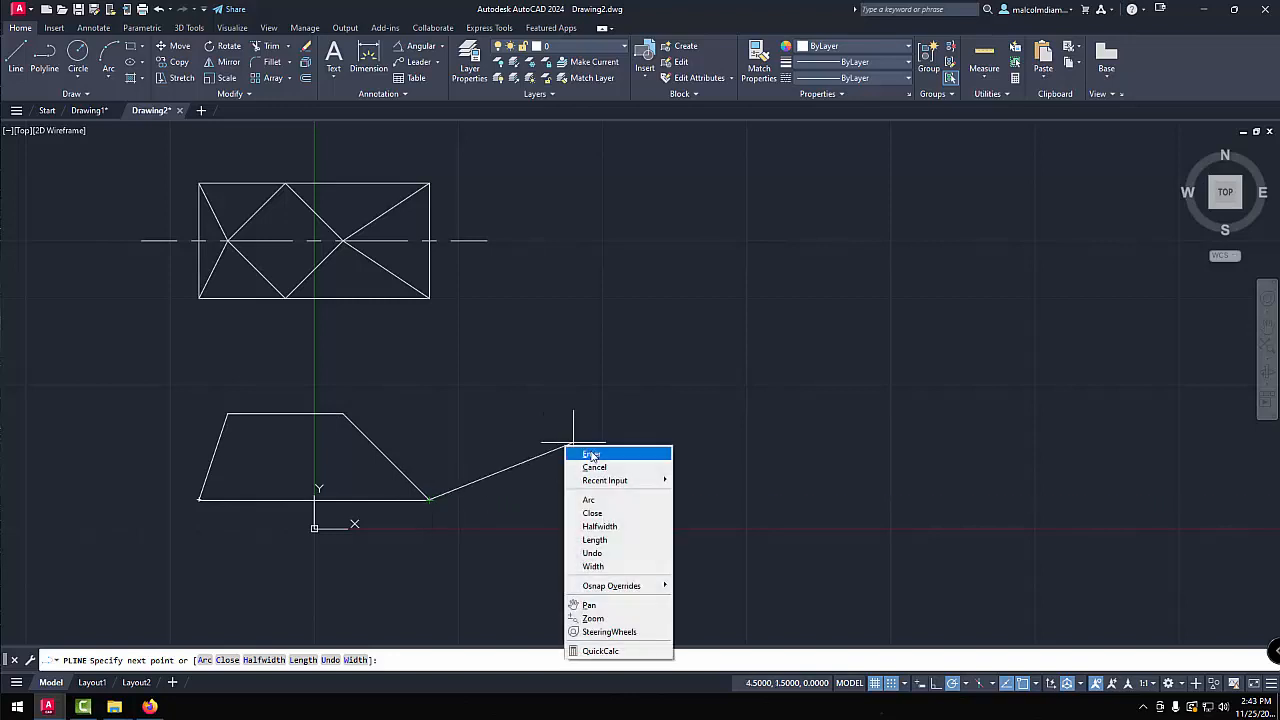
{"action": "left_click", "coordinate": [591, 455]}
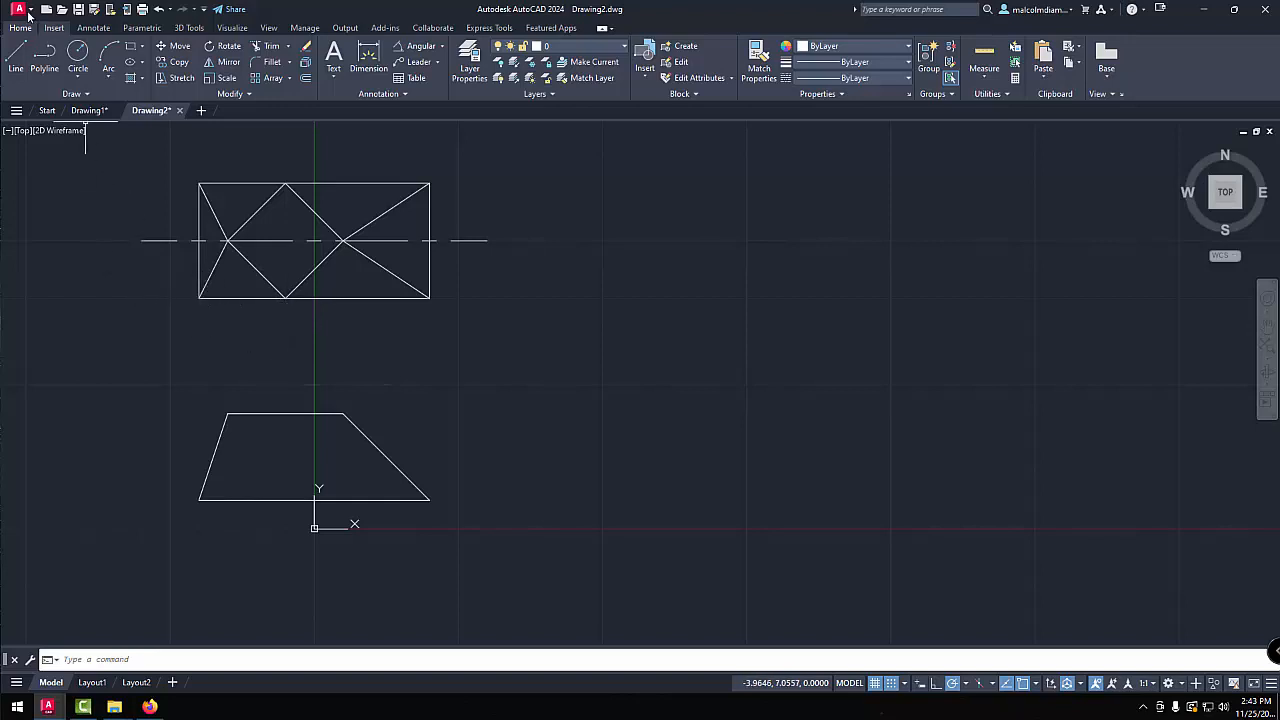
Draw a polyline from the base's left end to the trapezoid's top edge, 1 unit from its left corner, and down to the base's right end.
{"action": "left_click", "coordinate": [44, 56]}
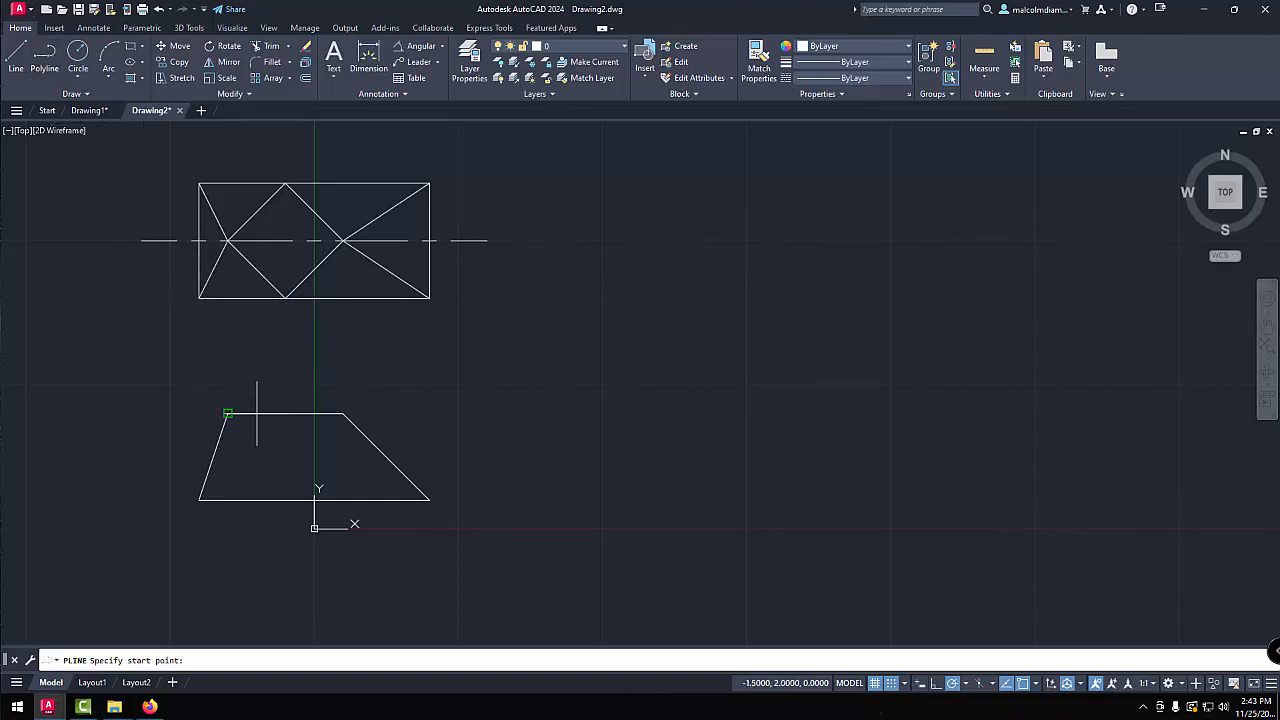
{"action": "left_click", "coordinate": [199, 499]}
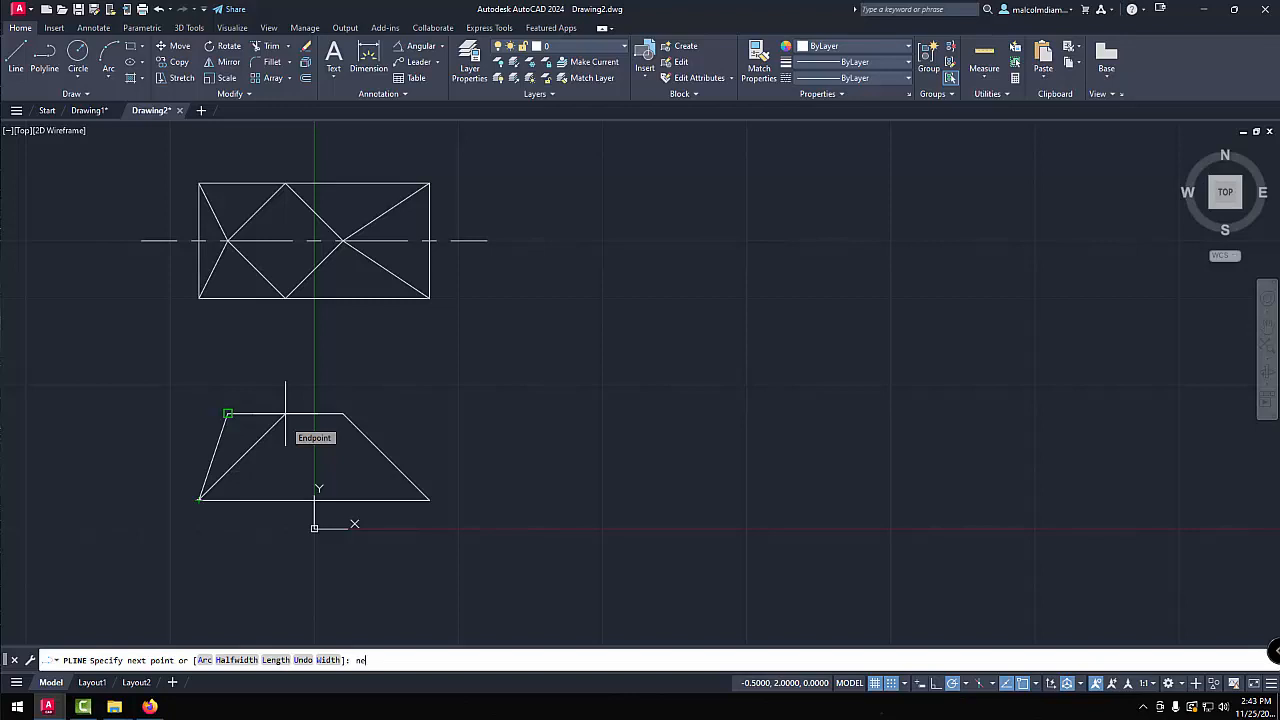
{"action": "key", "text": "Return"}
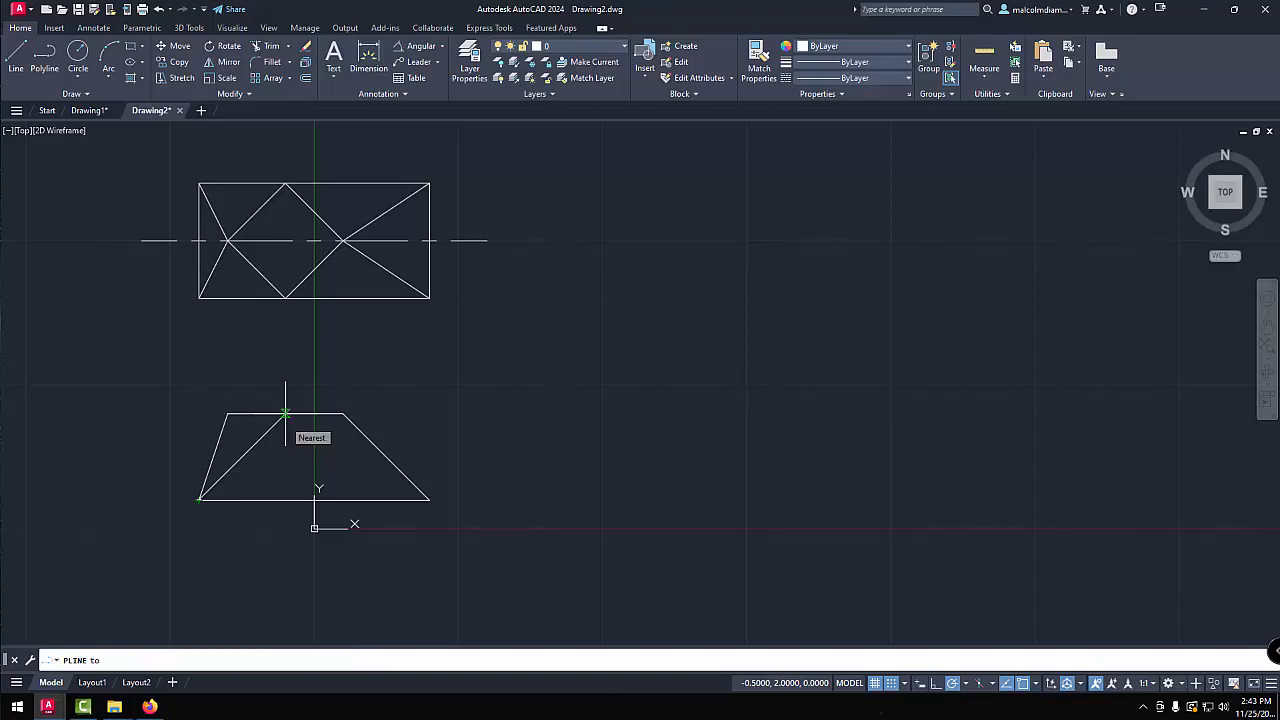
{"action": "left_click", "coordinate": [286, 413]}
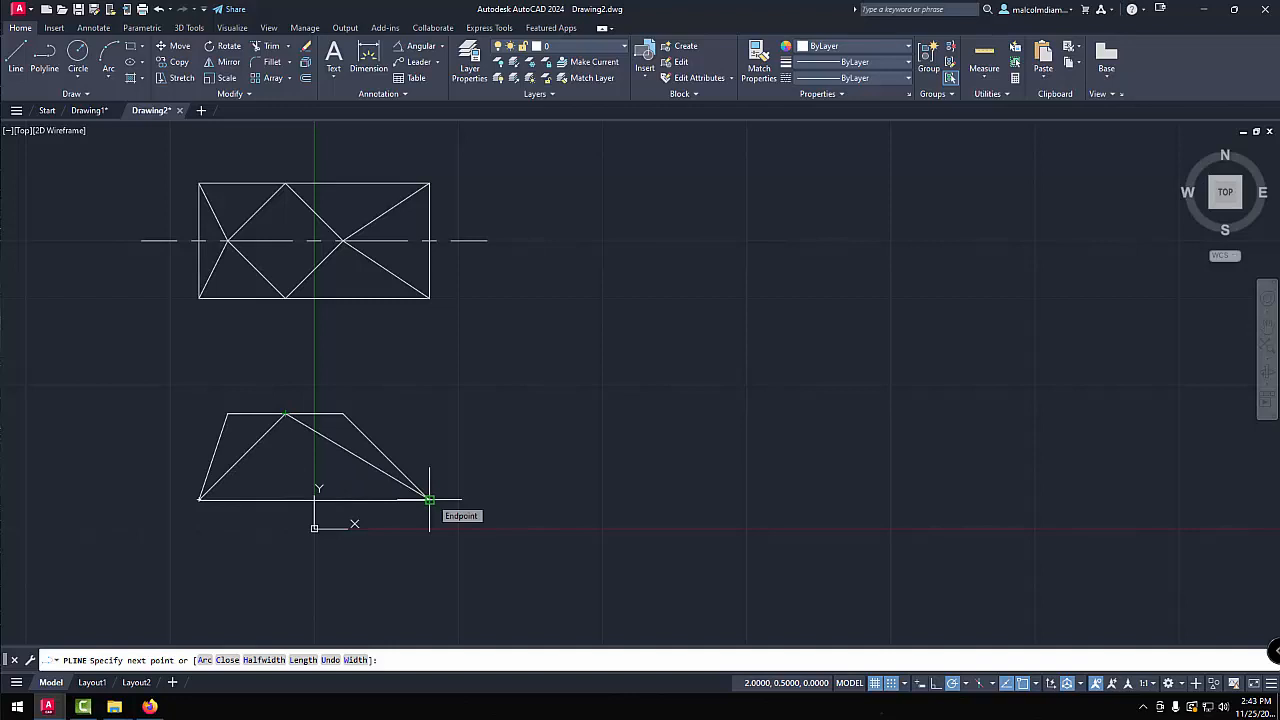
{"action": "left_click", "coordinate": [429, 499]}
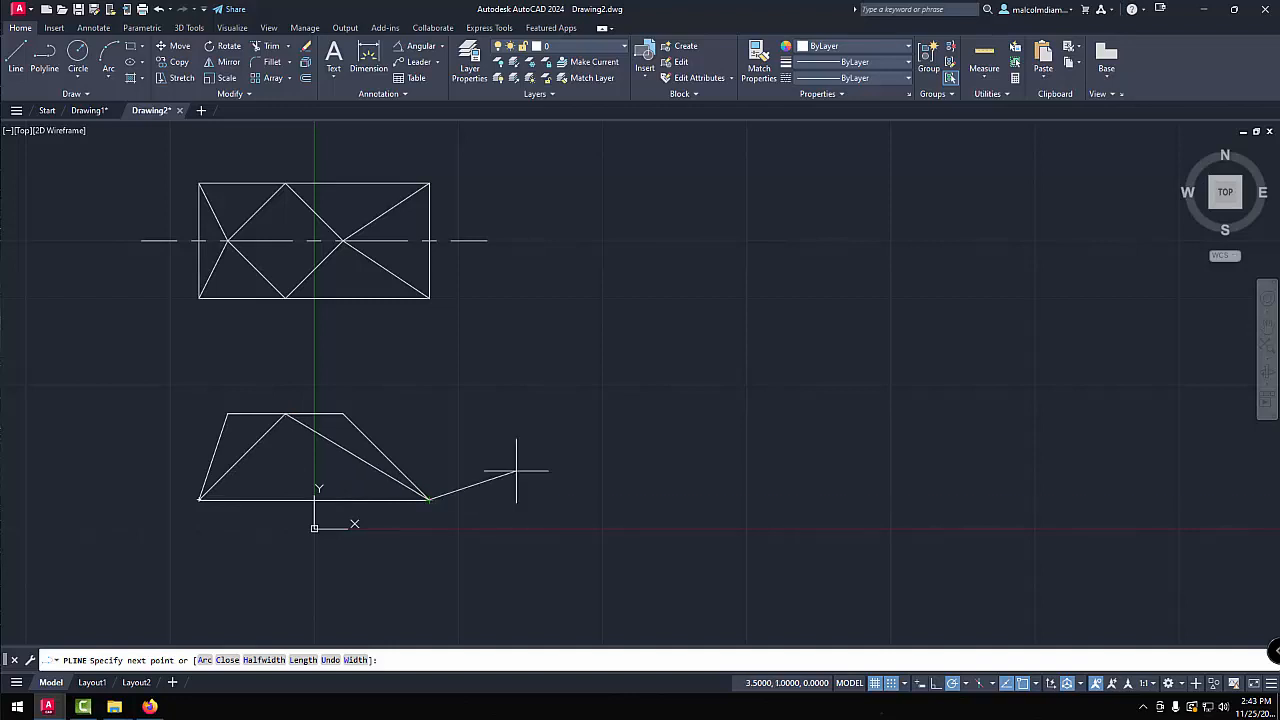
{"action": "right_click", "coordinate": [516, 470]}
{"action": "left_click", "coordinate": [581, 479]}
Check Tri Dev 2.pdf and draw an L-shaped polyline to the right of the front view, 1.5 units down and 4 units right.
{"action": "left_click", "coordinate": [116, 706]}
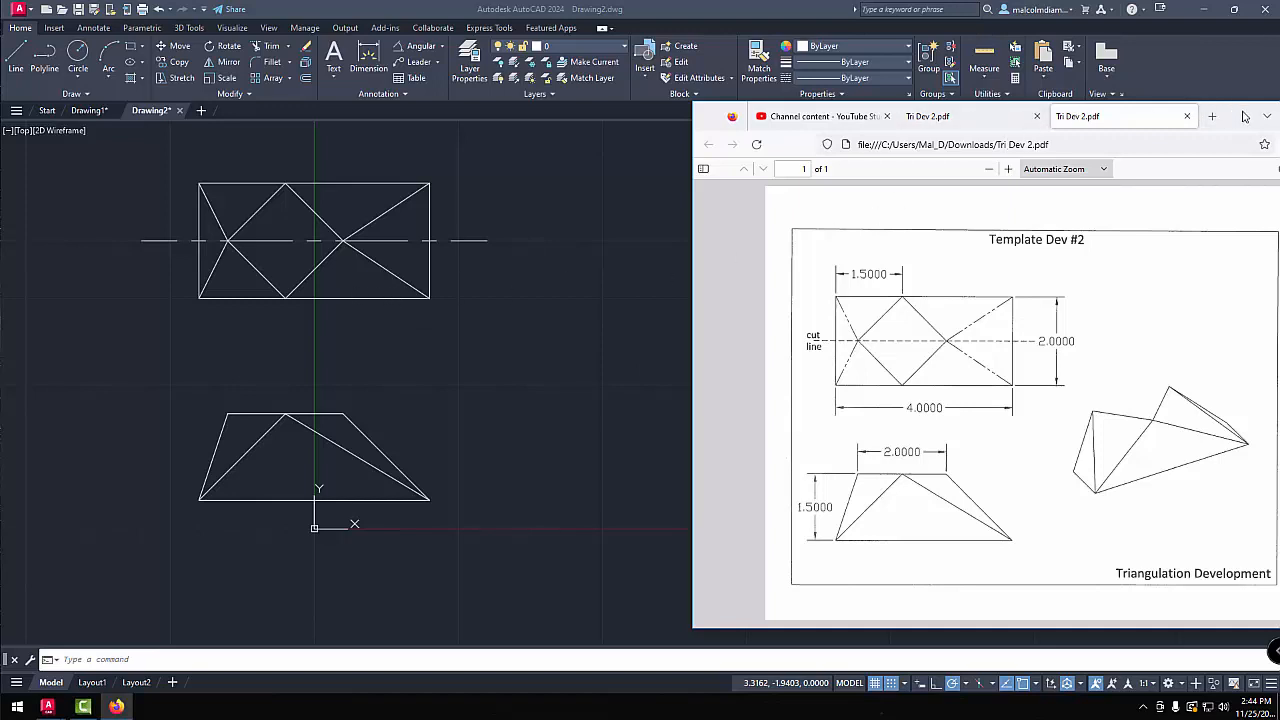
{"action": "left_click", "coordinate": [1279, 116]}
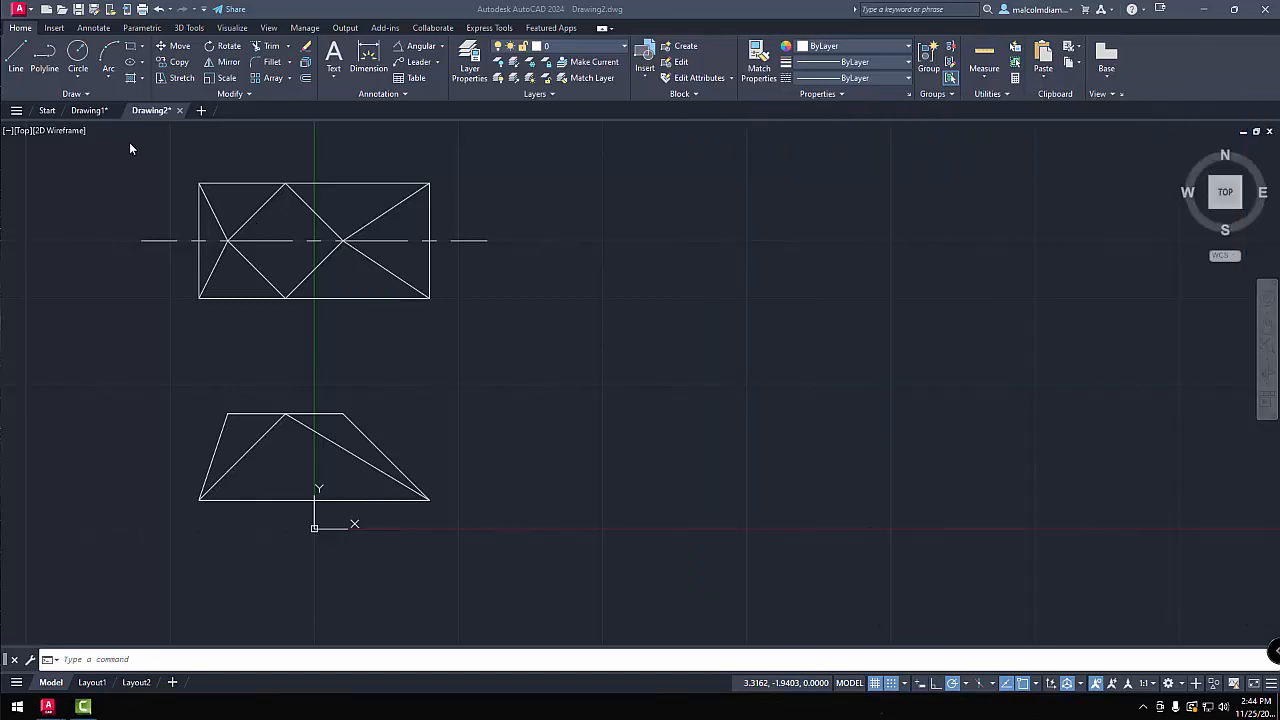
{"action": "left_click", "coordinate": [48, 60]}
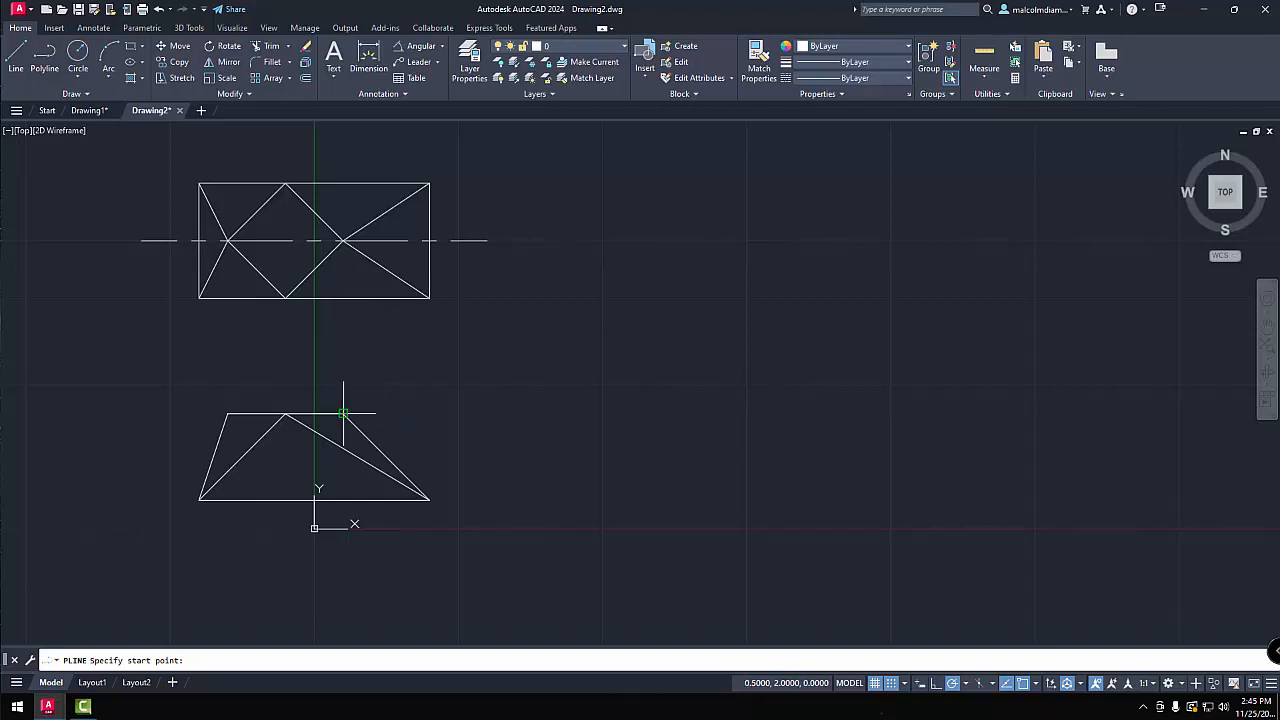
{"action": "left_click", "coordinate": [516, 413]}
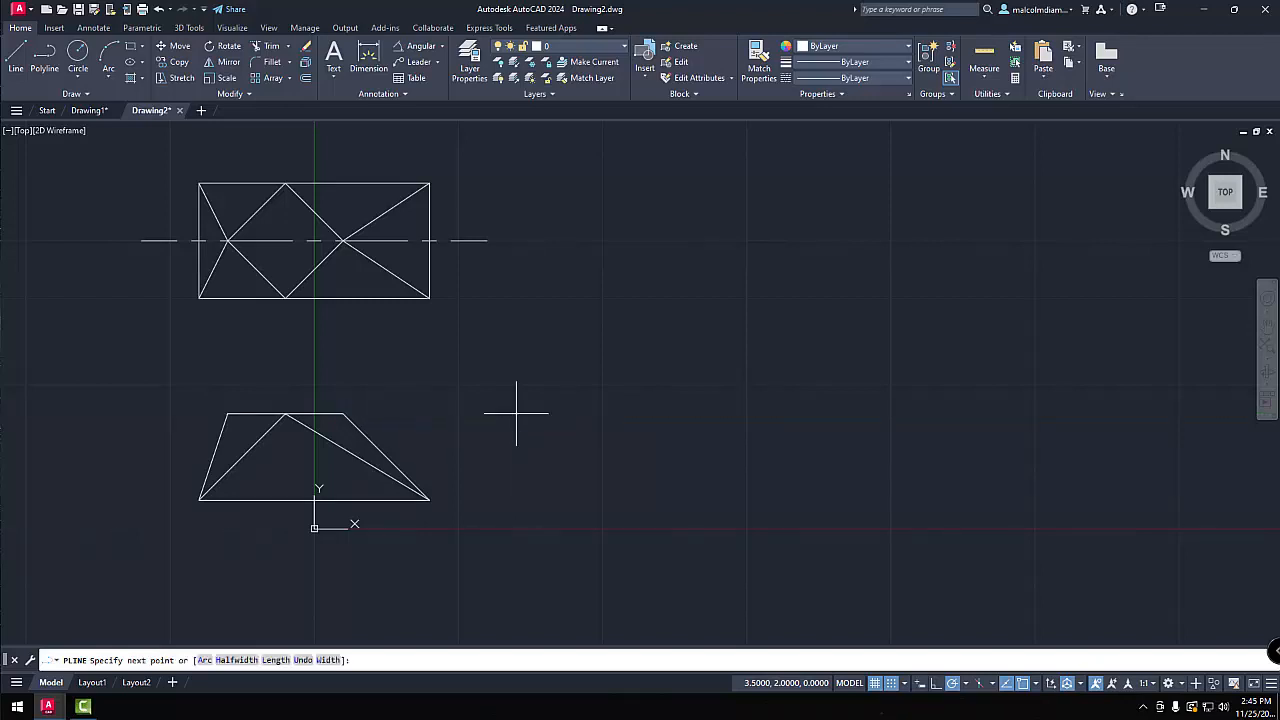
{"action": "left_click", "coordinate": [516, 500]}
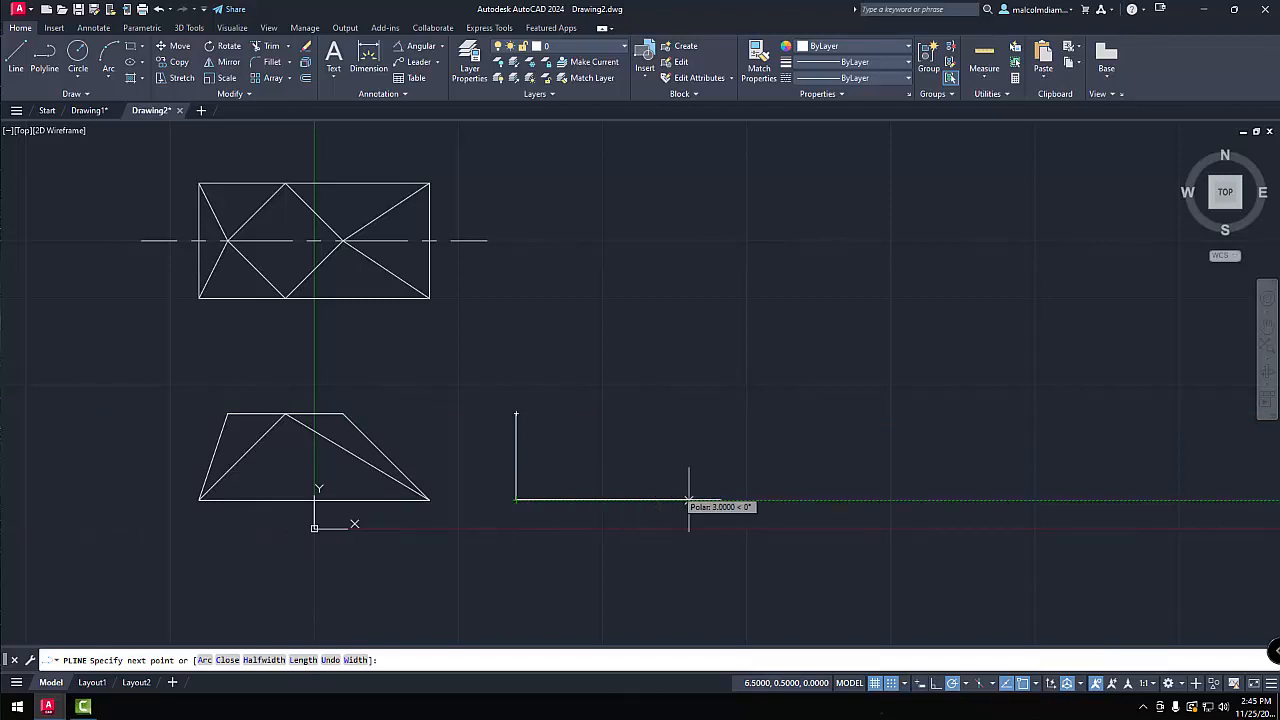
{"action": "left_click", "coordinate": [746, 500]}
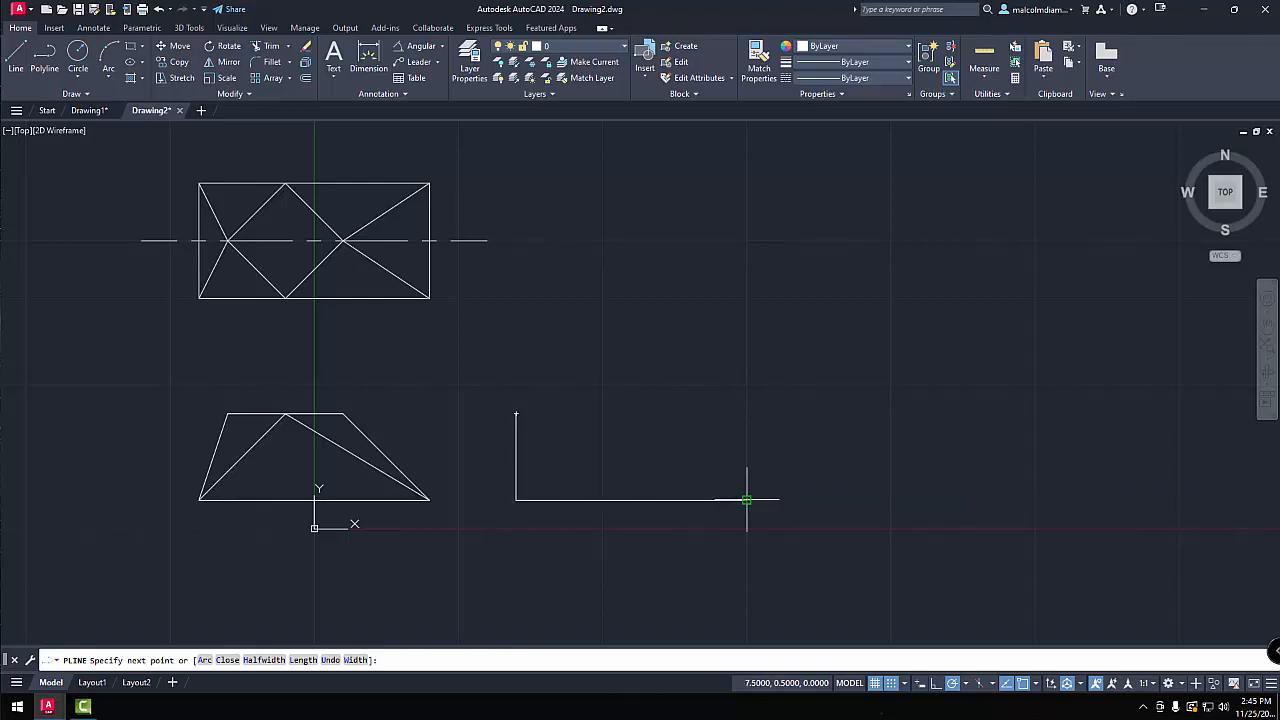
{"action": "right_click", "coordinate": [718, 412]}
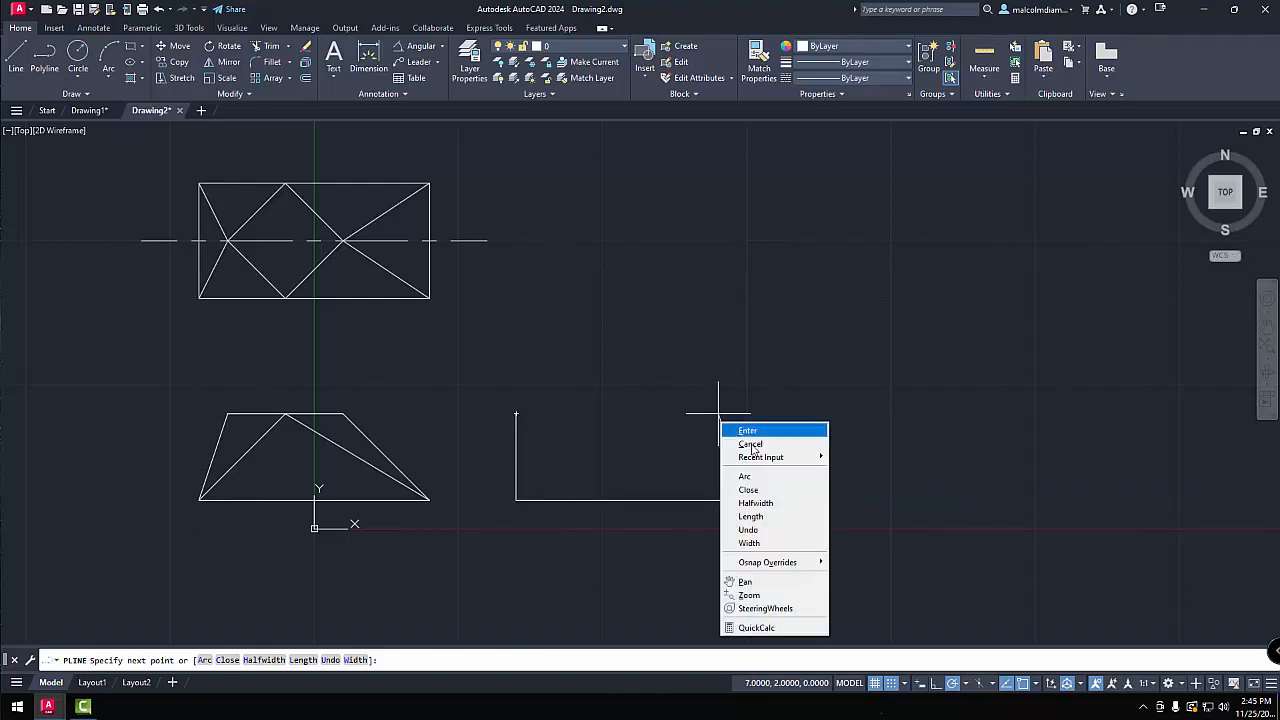
{"action": "left_click", "coordinate": [750, 433]}
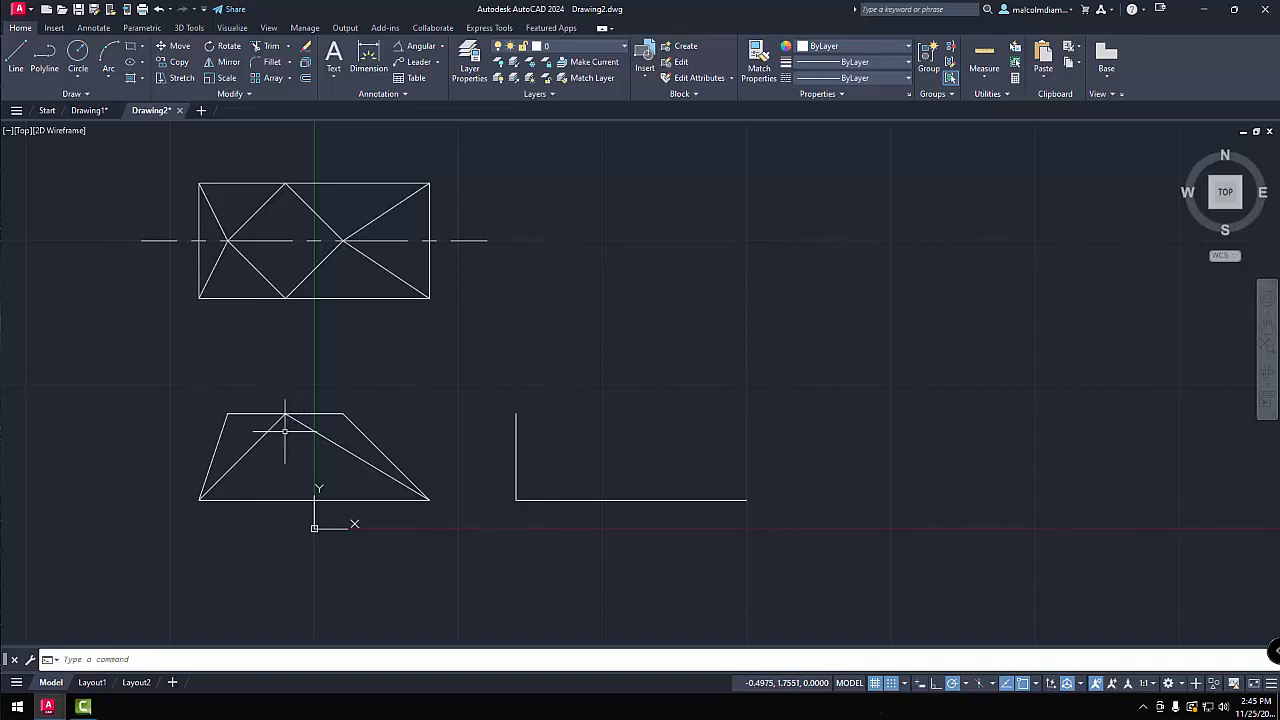
Check Tri Dev 2.pdf and copy the front view's inner triangle by its lower-left corner to the open area above the L-shaped polyline.
{"action": "left_click", "coordinate": [222, 477]}
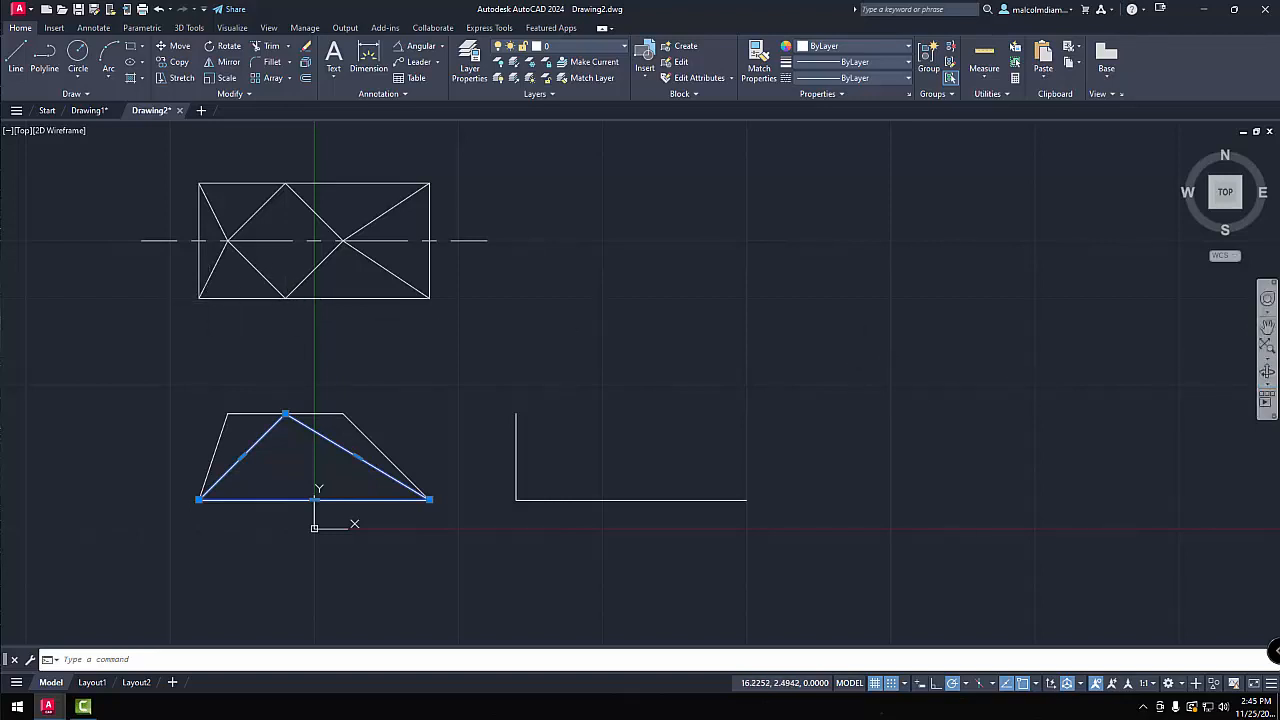
{"action": "left_click_drag", "start_coordinate": [1279, 146], "coordinate": [1090, 116]}
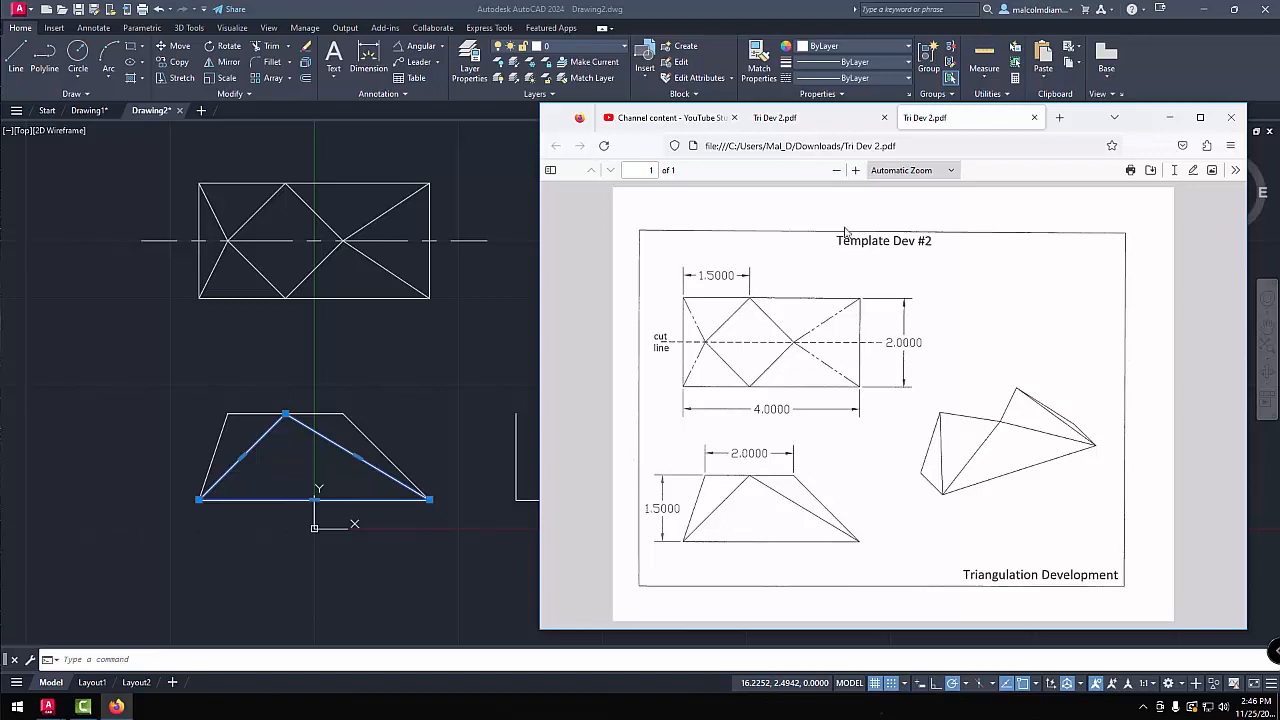
{"action": "left_click", "coordinate": [1231, 117]}
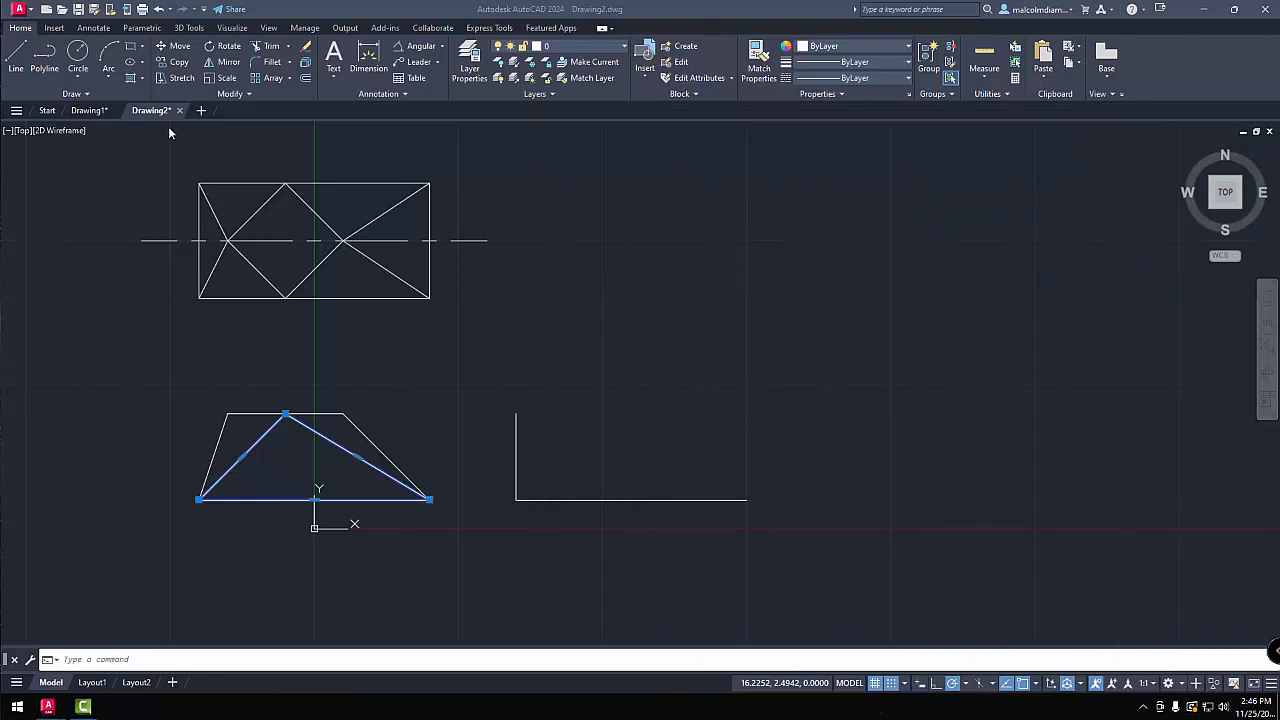
{"action": "left_click", "coordinate": [185, 62]}
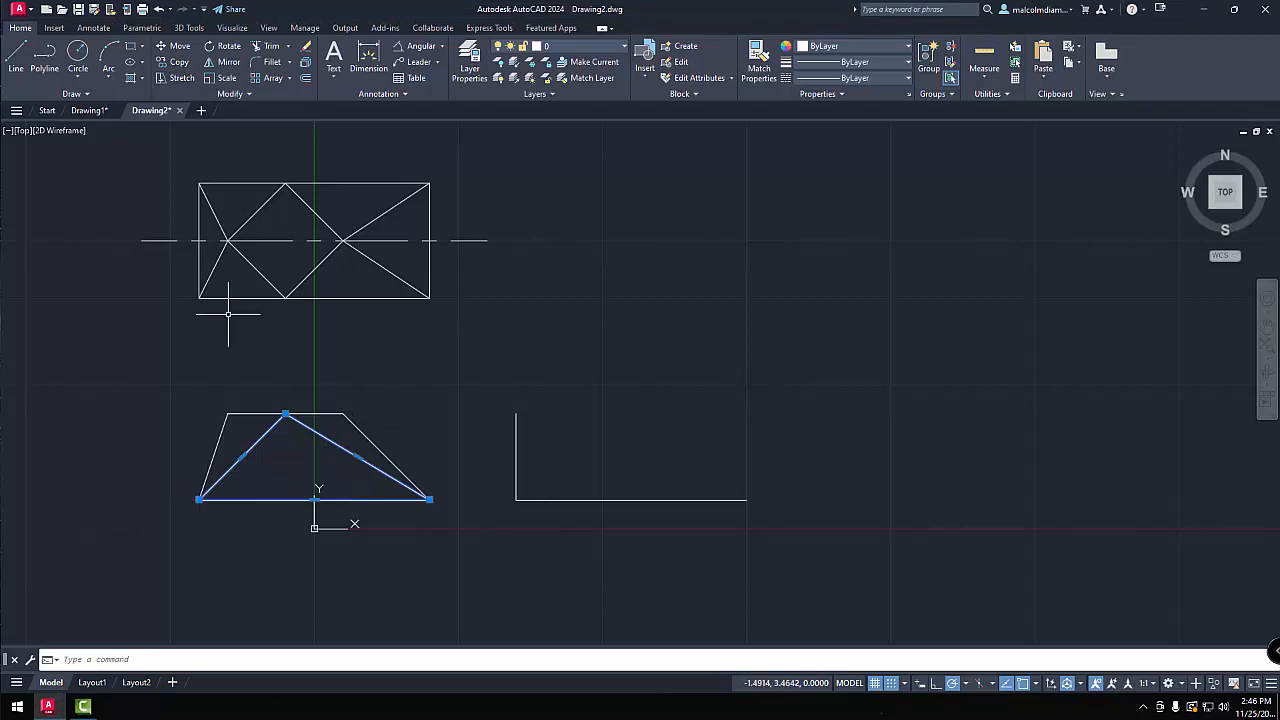
{"action": "left_click", "coordinate": [174, 62]}
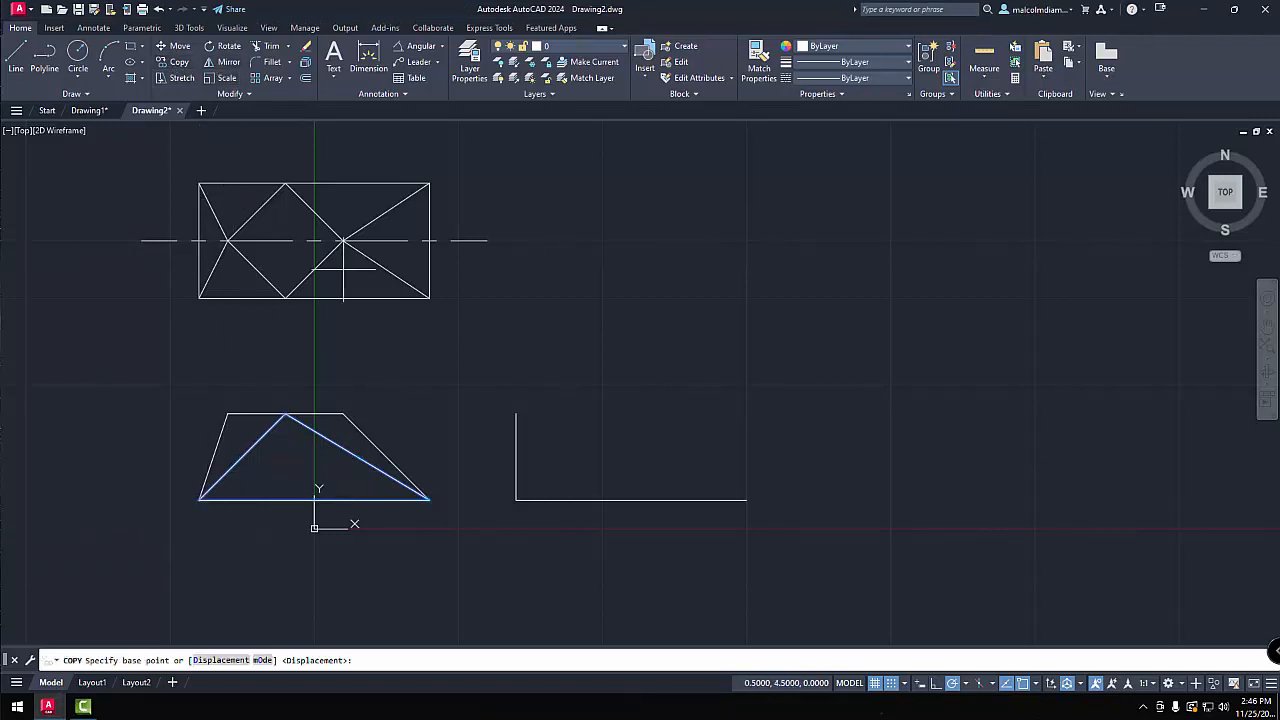
{"action": "left_click", "coordinate": [199, 499]}
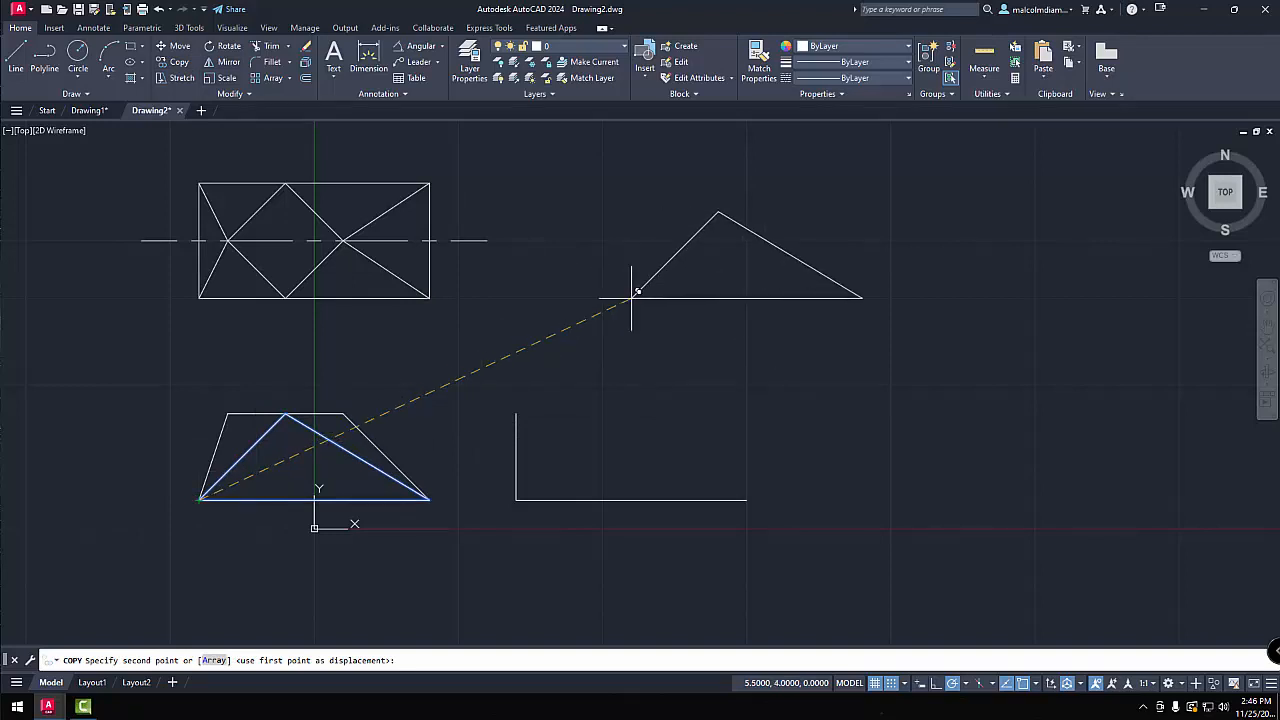
{"action": "left_click", "coordinate": [660, 326]}
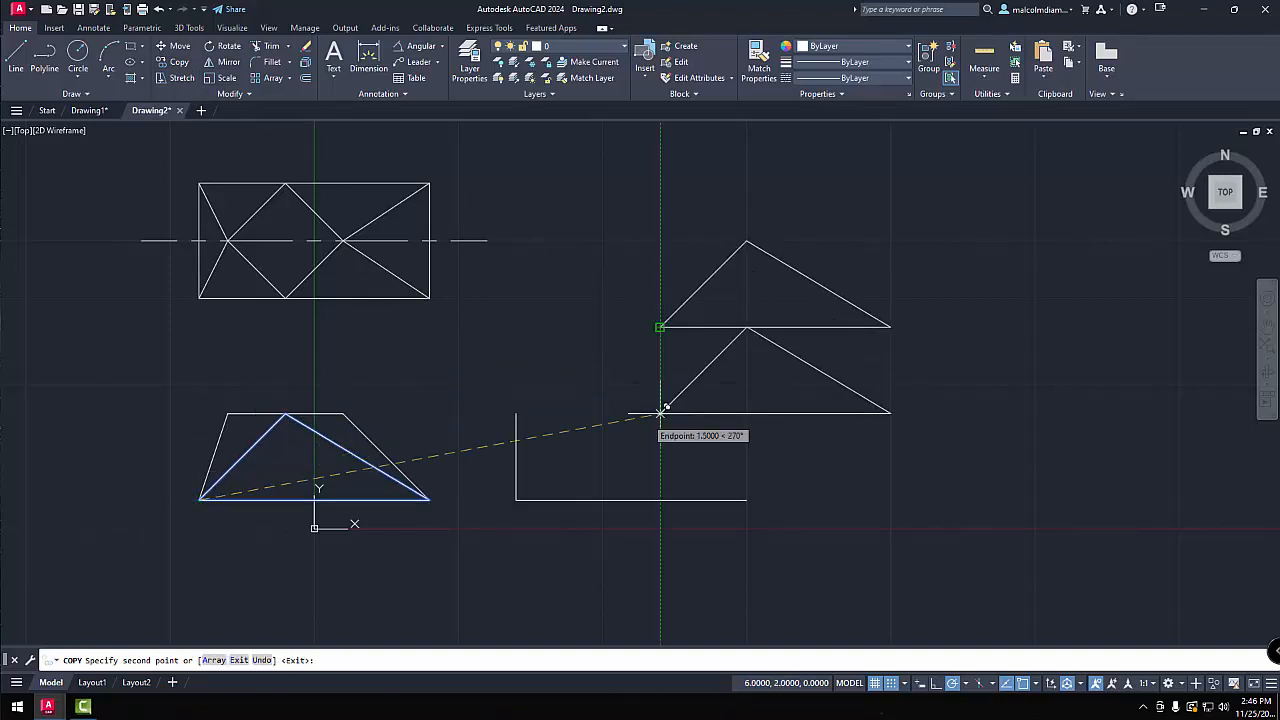
{"action": "right_click", "coordinate": [661, 412]}
{"action": "left_click", "coordinate": [698, 430]}
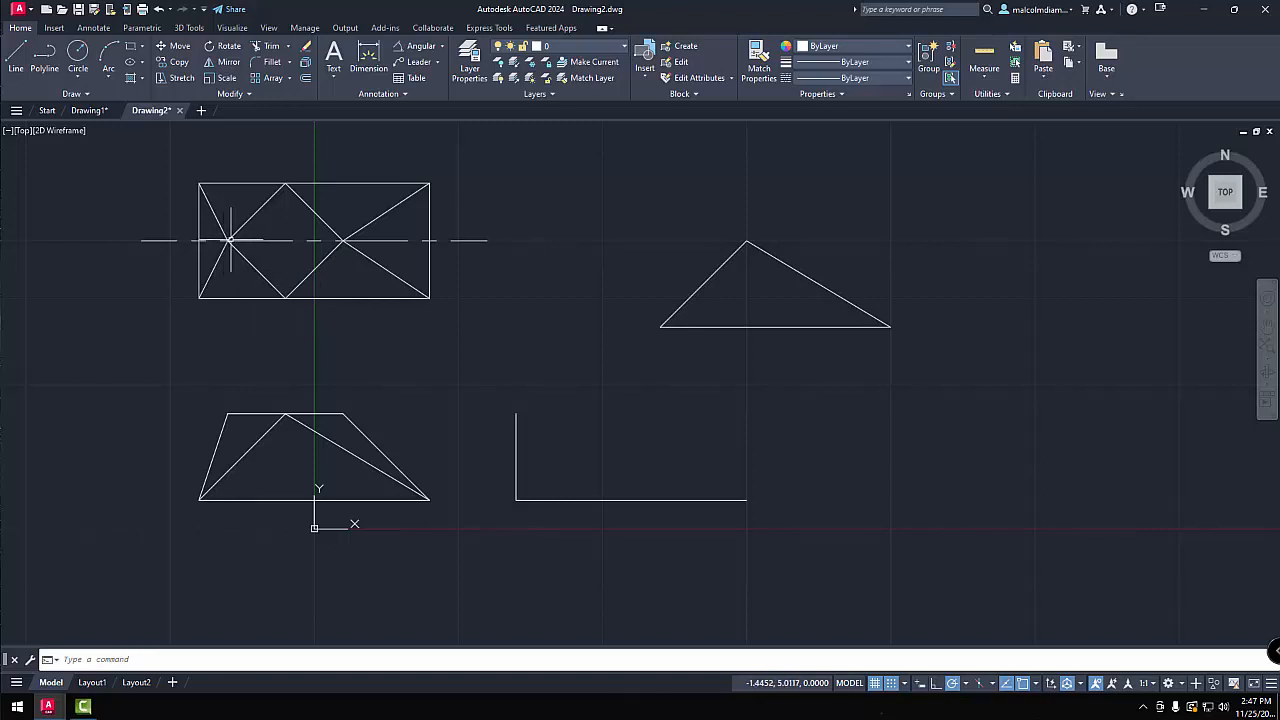
Make Magenta the current color and draw a circle centred on the diamond's bottom vertex, passing through its left vertex.
{"action": "mouse_move", "coordinate": [230, 240]}
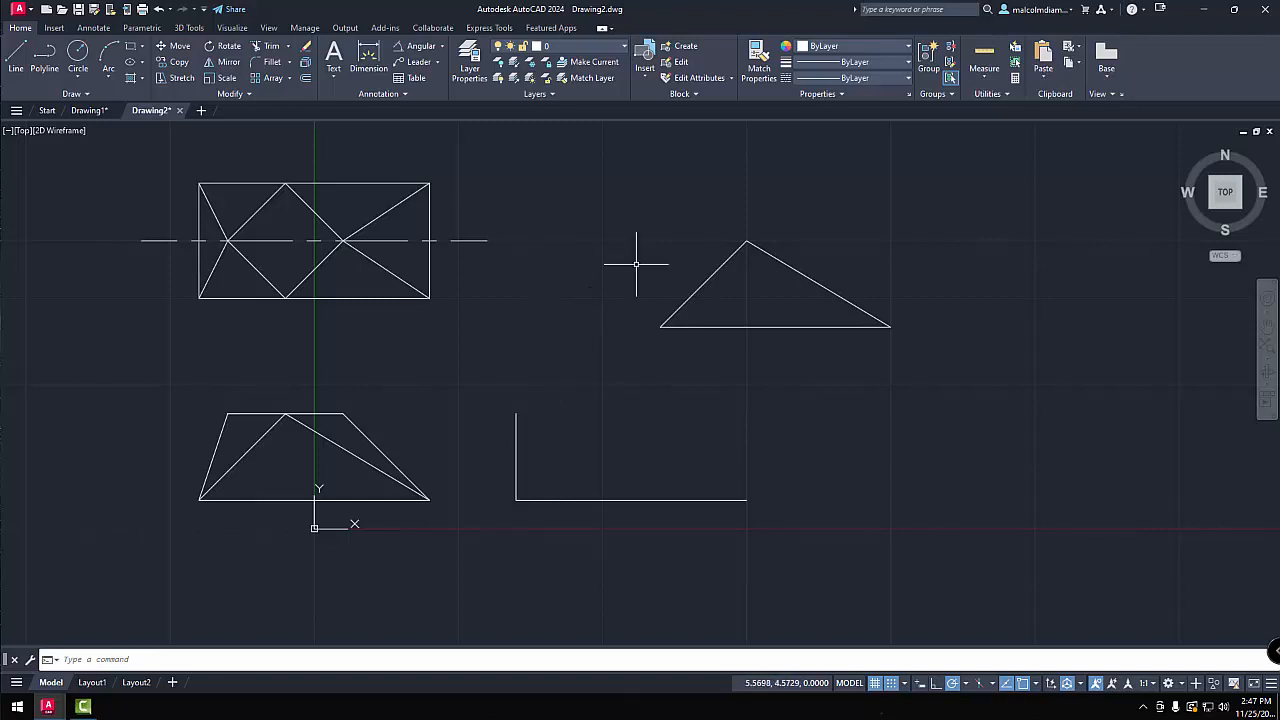
{"action": "left_click", "coordinate": [908, 47]}
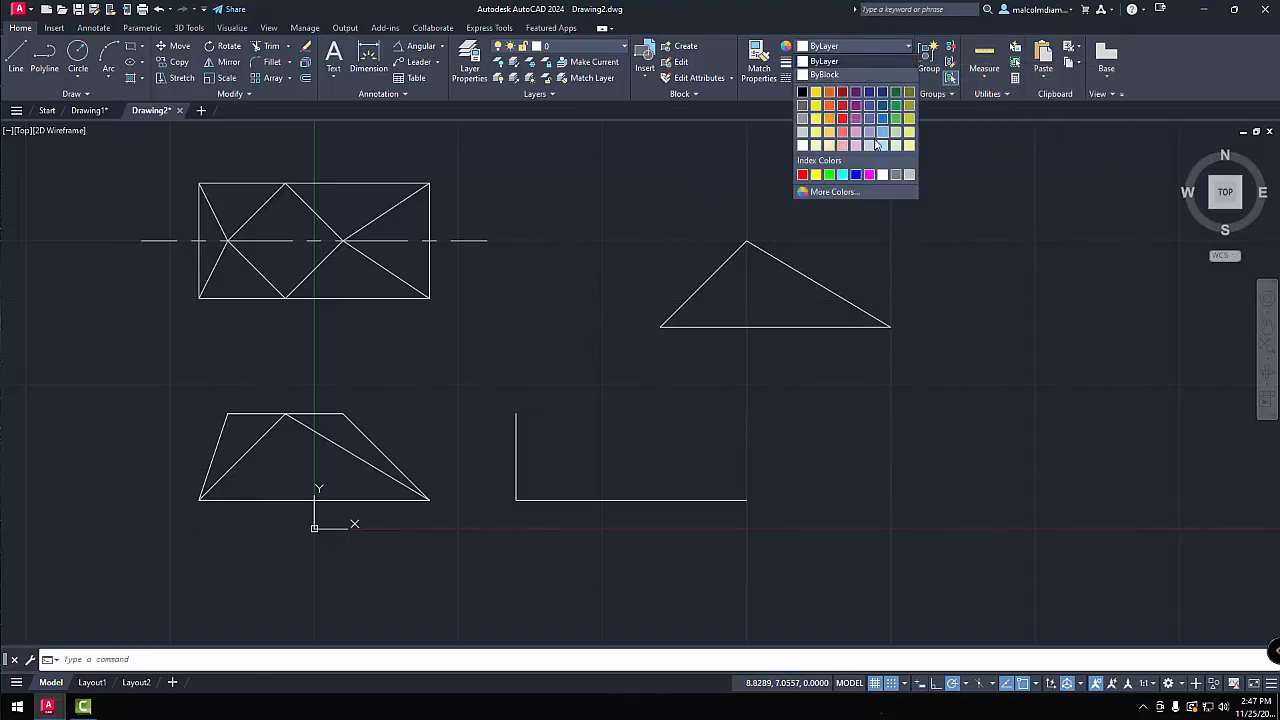
{"action": "left_click", "coordinate": [868, 175]}
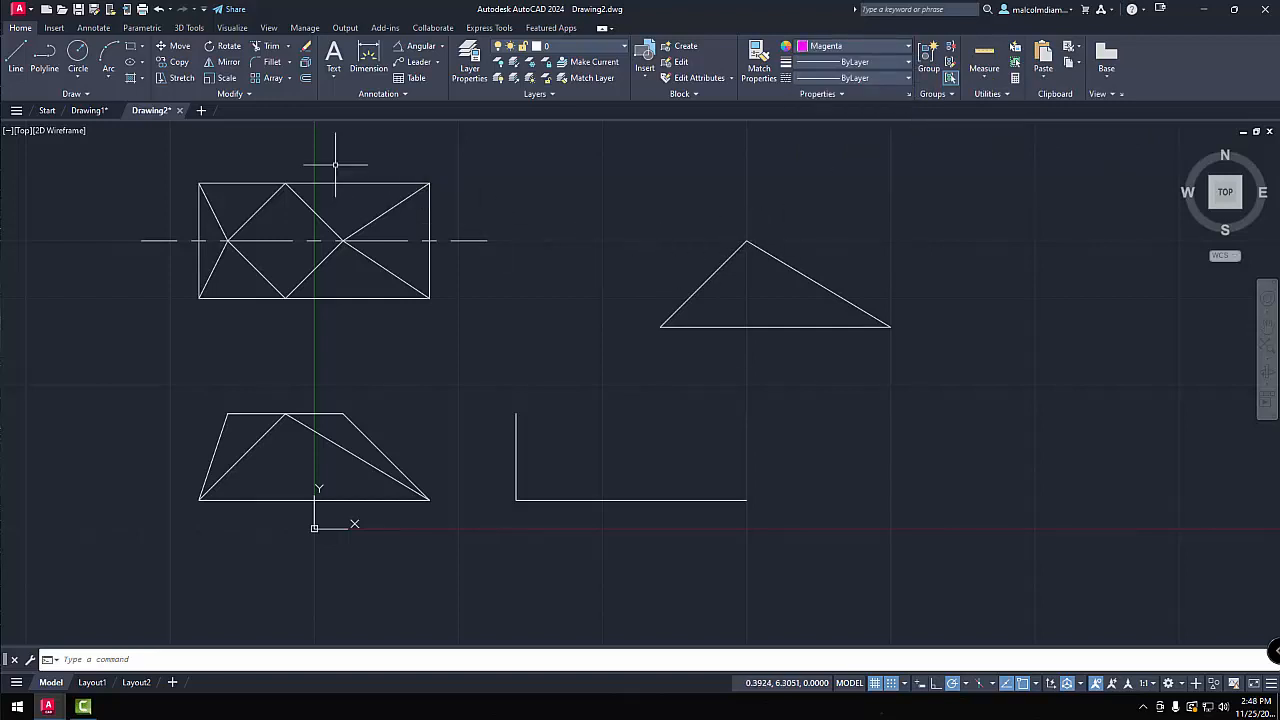
{"action": "left_click", "coordinate": [80, 55]}
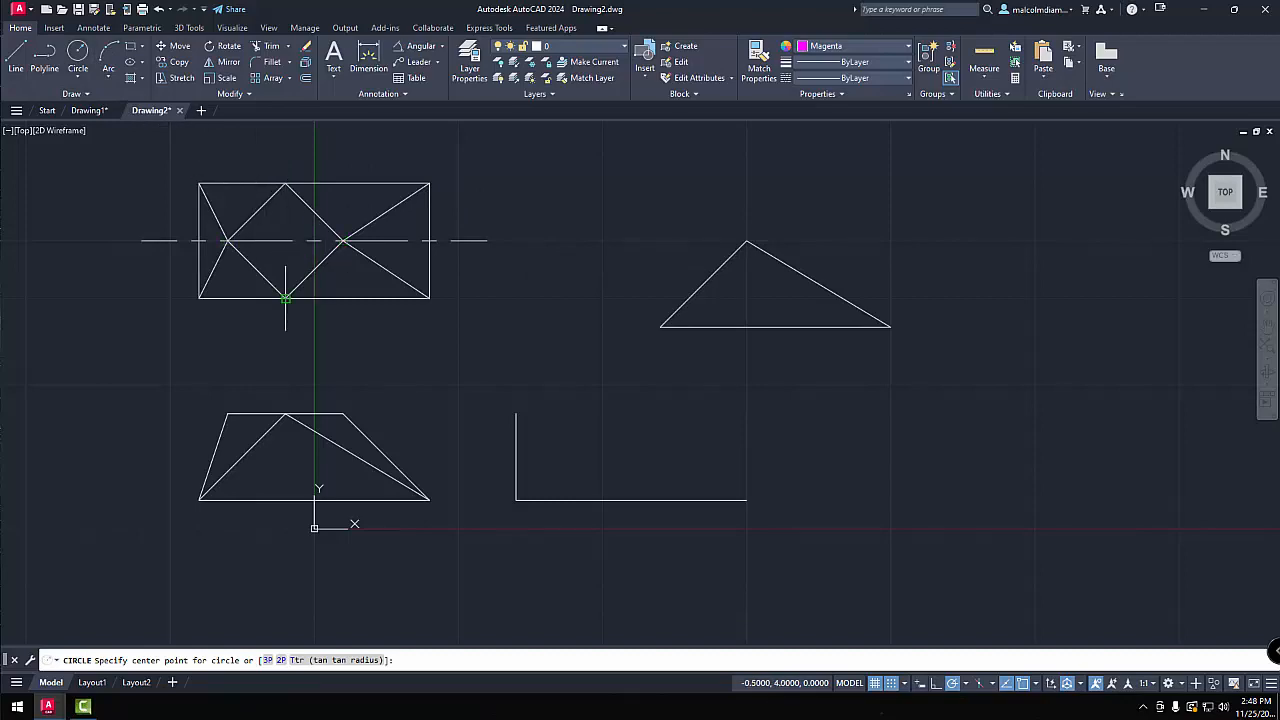
{"action": "left_click", "coordinate": [285, 298]}
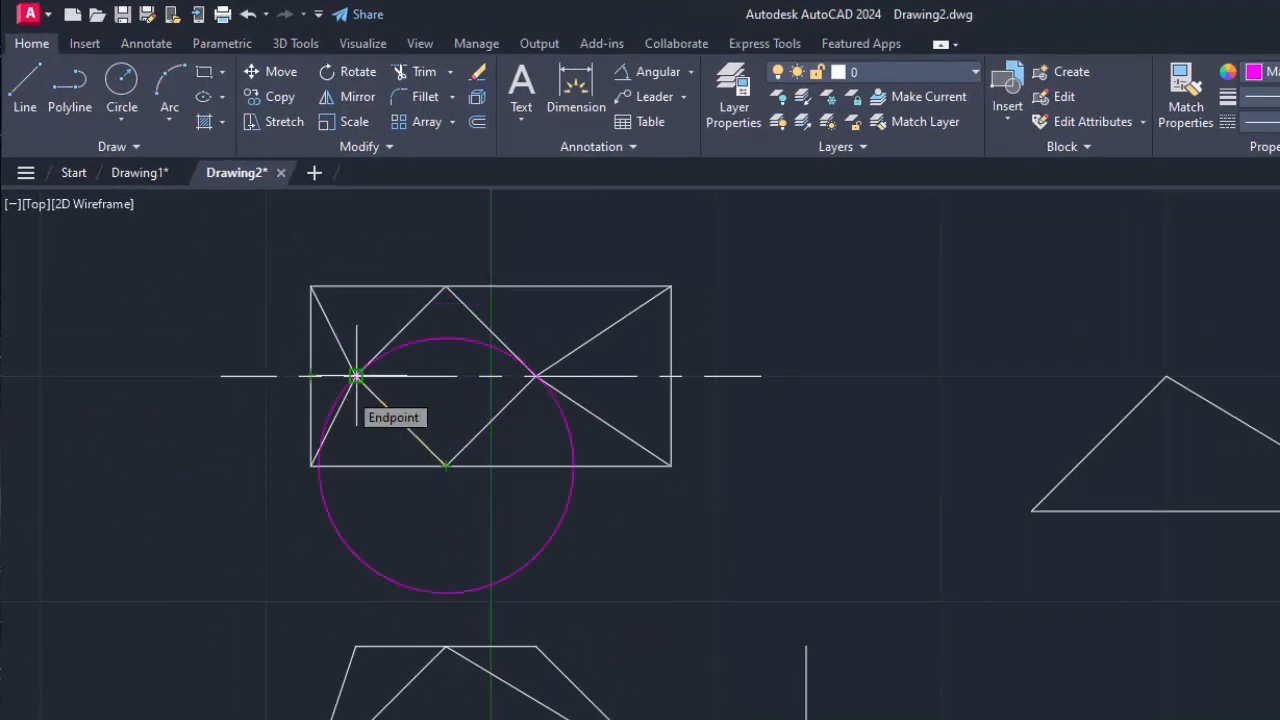
{"action": "left_click", "coordinate": [356, 376]}
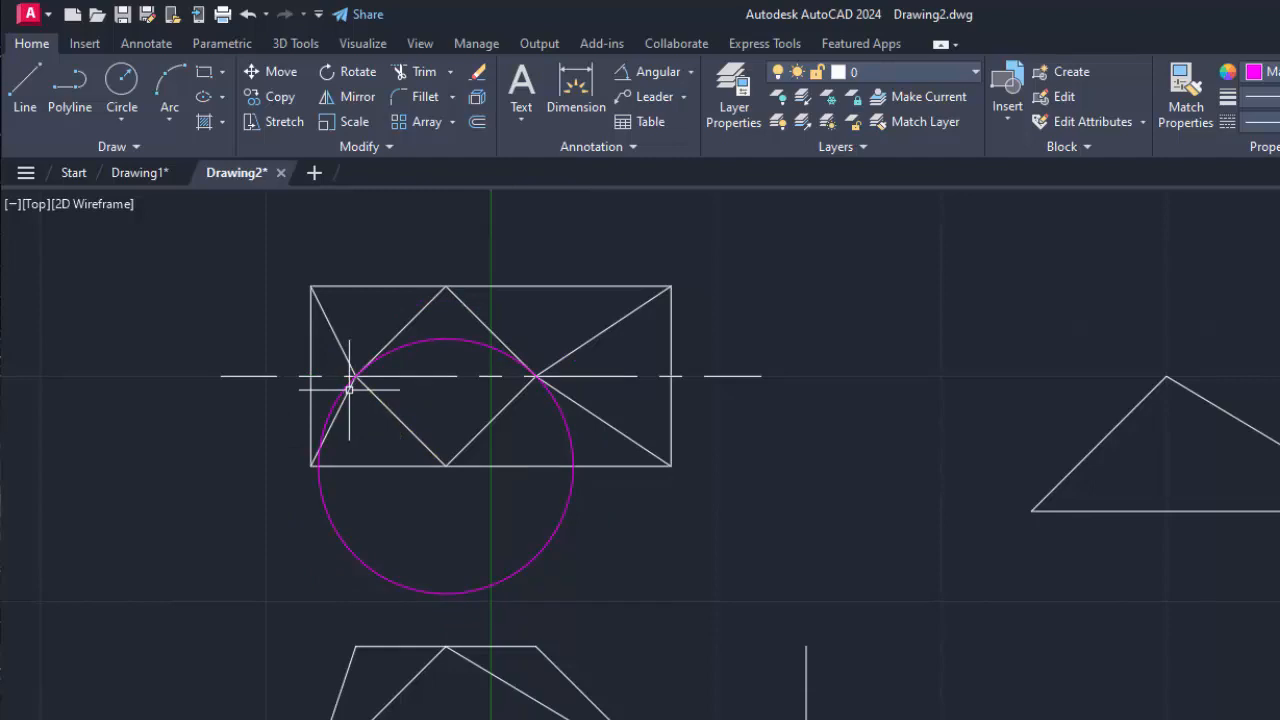
Copy the magenta circle from the diamond's bottom vertex to the corner of the L-shaped polyline.
{"action": "left_click", "coordinate": [282, 99]}
{"action": "left_click", "coordinate": [446, 339]}
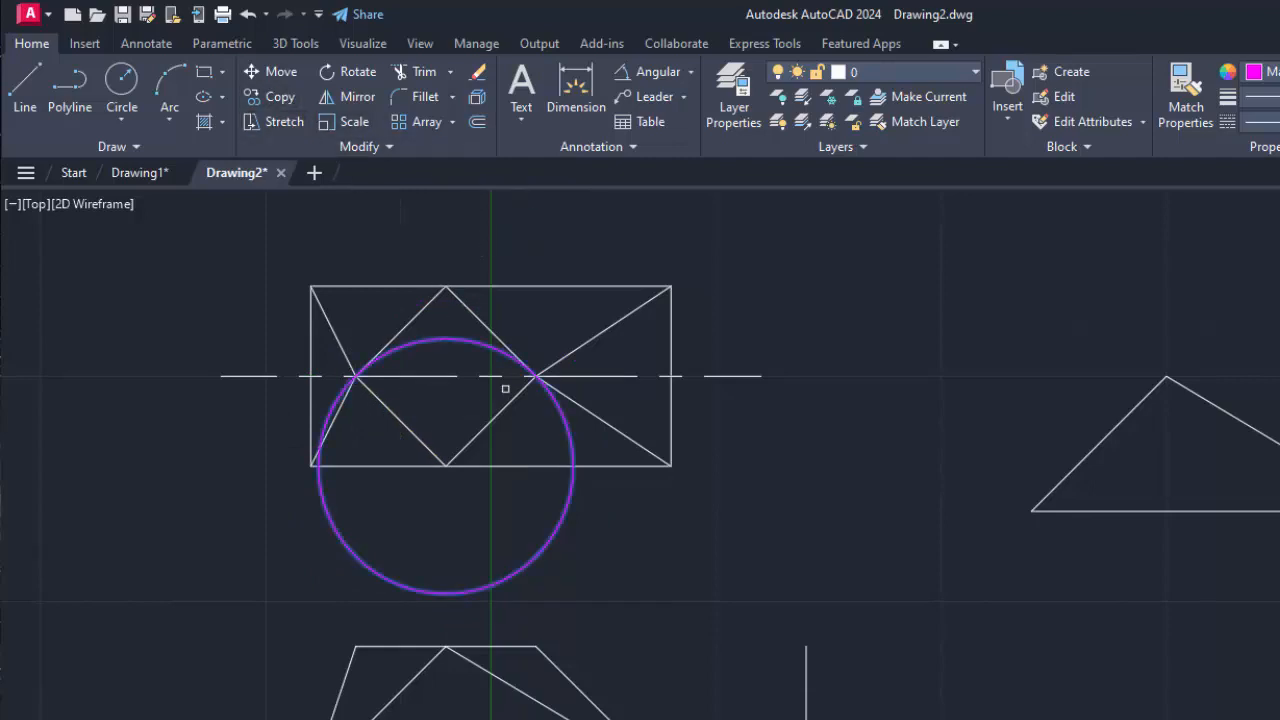
{"action": "key", "text": "Return"}
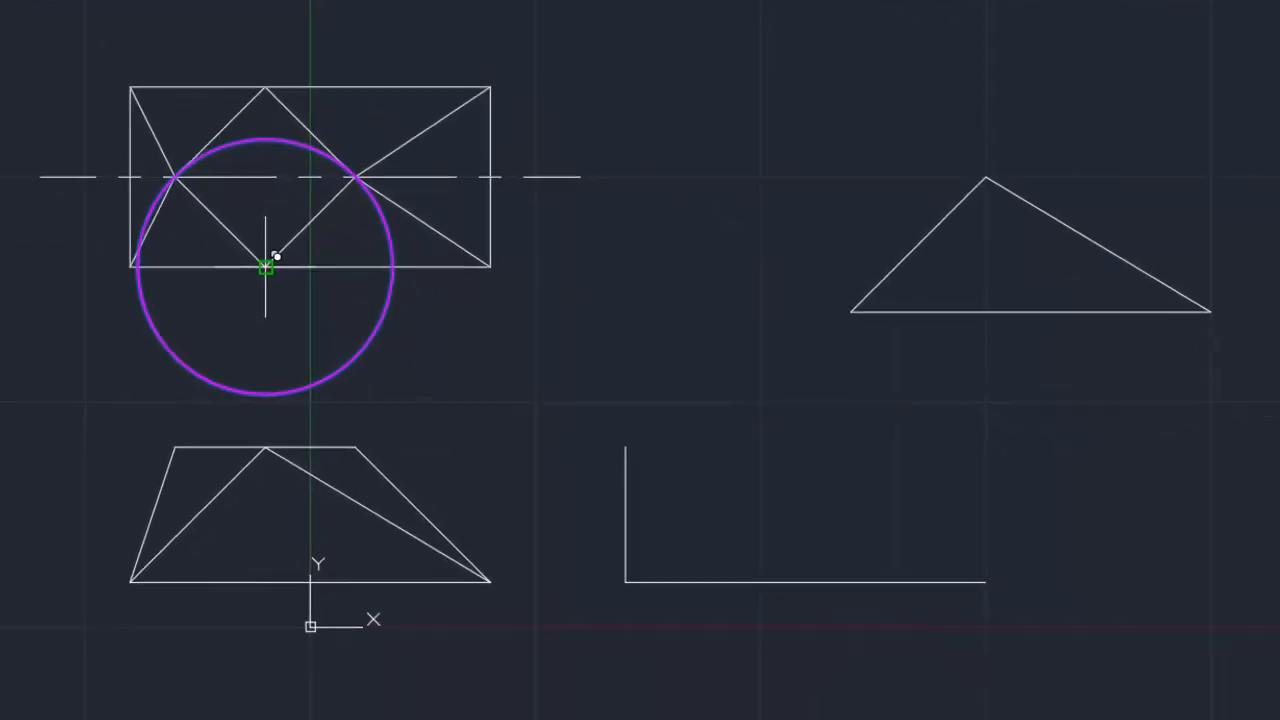
{"action": "left_click", "coordinate": [446, 465]}
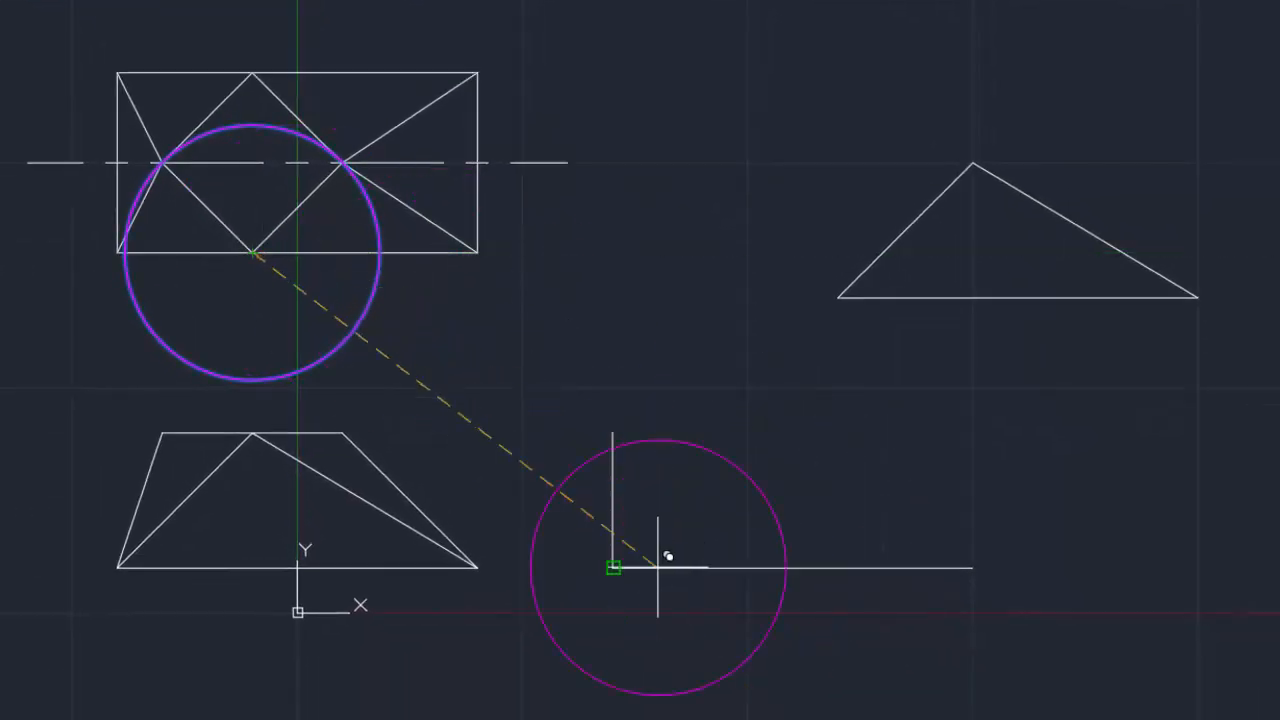
{"action": "left_click", "coordinate": [613, 567]}
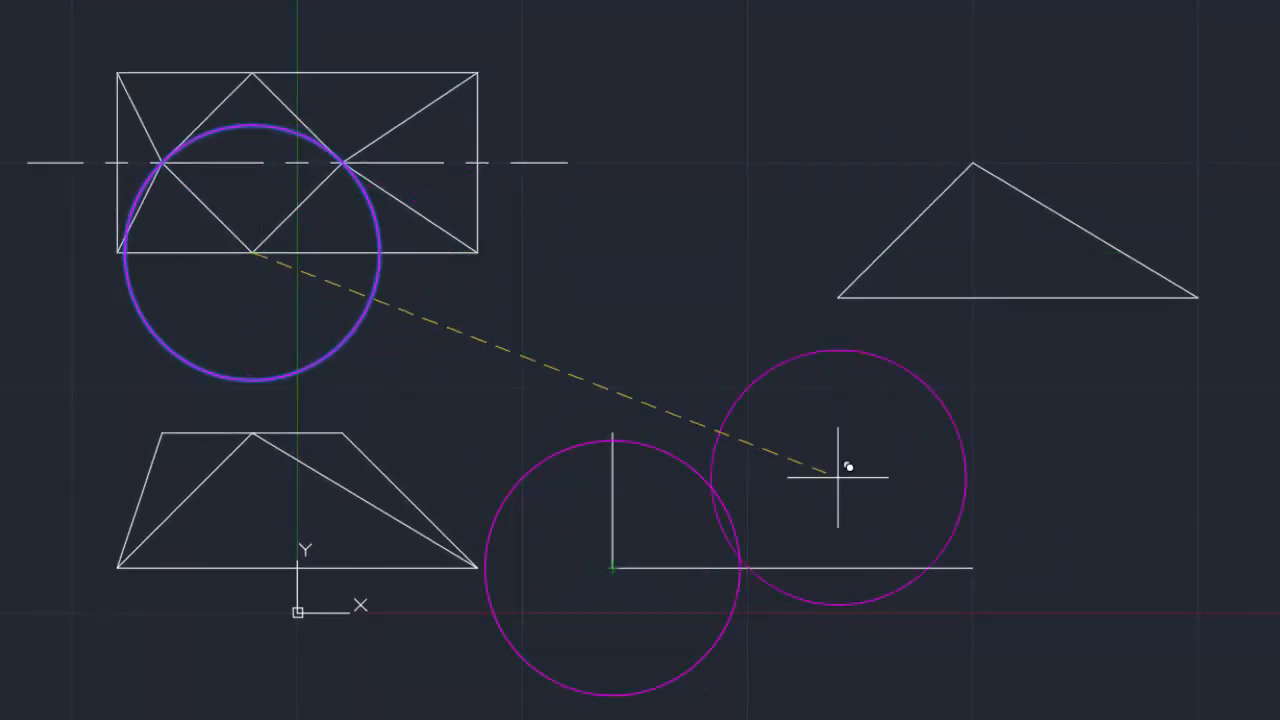
{"action": "right_click", "coordinate": [848, 466]}
{"action": "left_click", "coordinate": [913, 466]}
{"action": "key", "text": "Escape"}
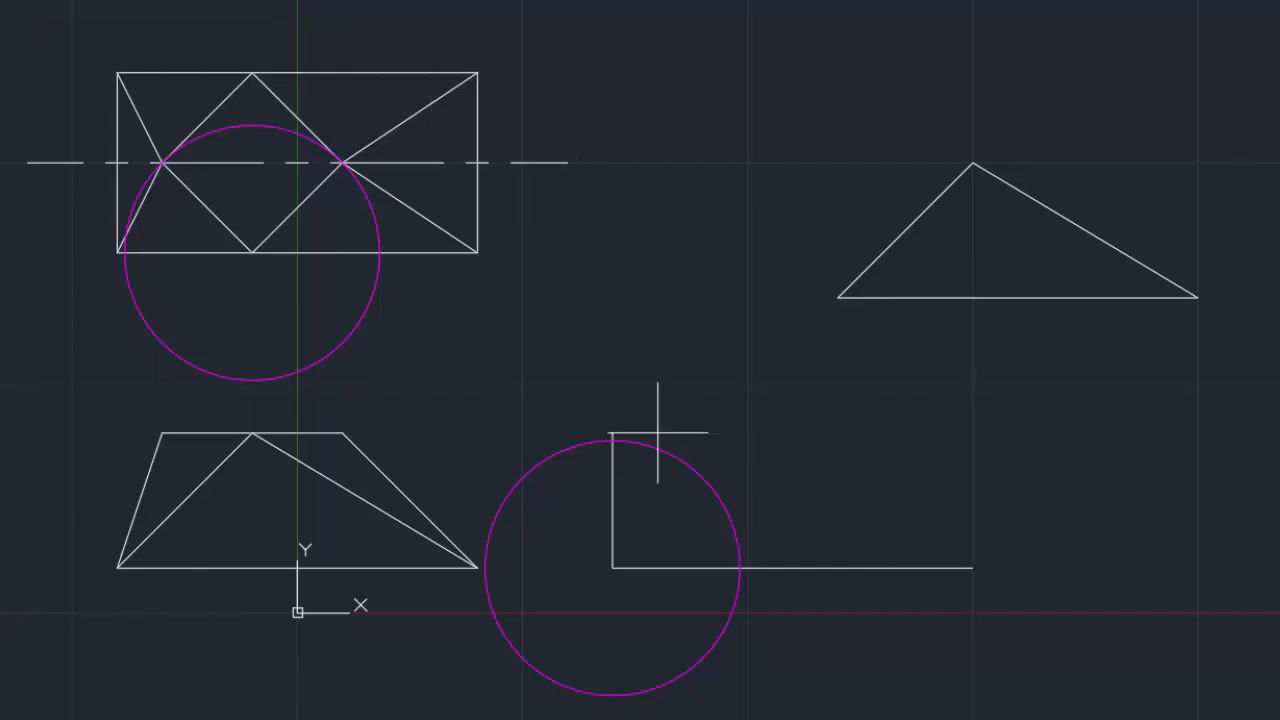
Draw a magenta line from the upper end of the L-shape's vertical leg to where the copied circle crosses its horizontal leg.
{"action": "left_click", "coordinate": [613, 432]}
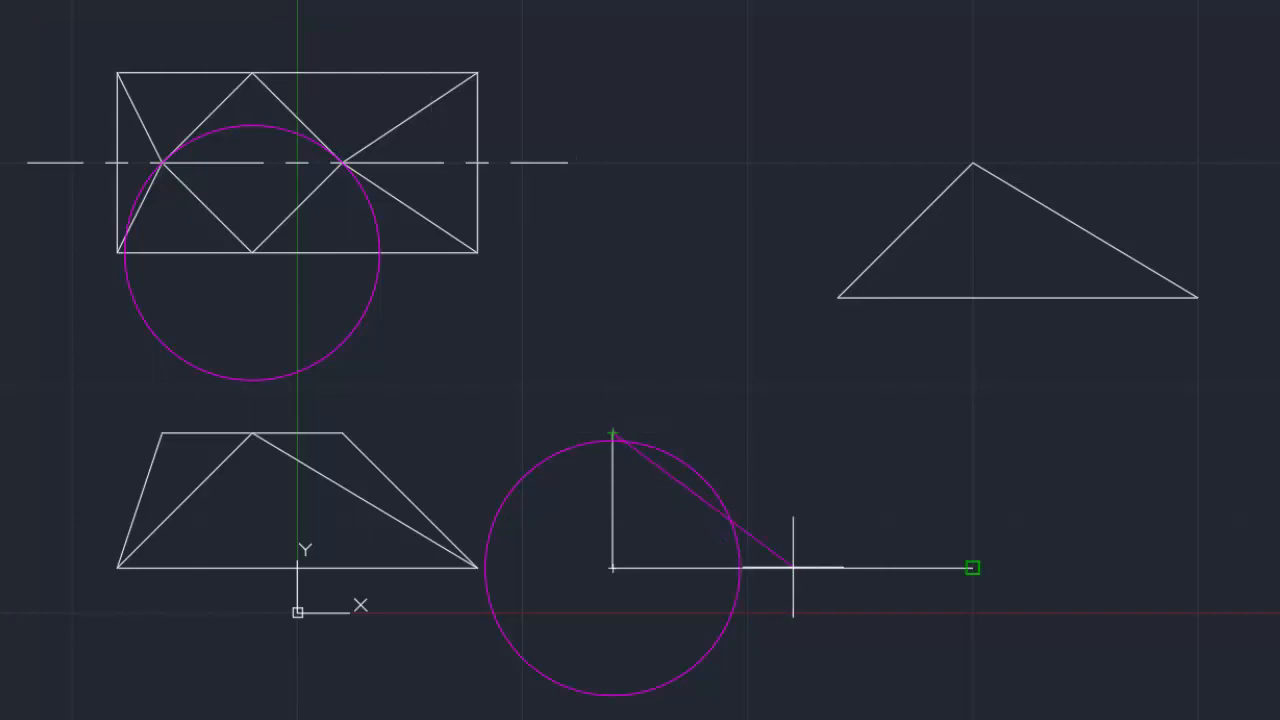
{"action": "left_click", "coordinate": [741, 567]}
{"action": "right_click", "coordinate": [1064, 430]}
{"action": "left_click", "coordinate": [1110, 452]}
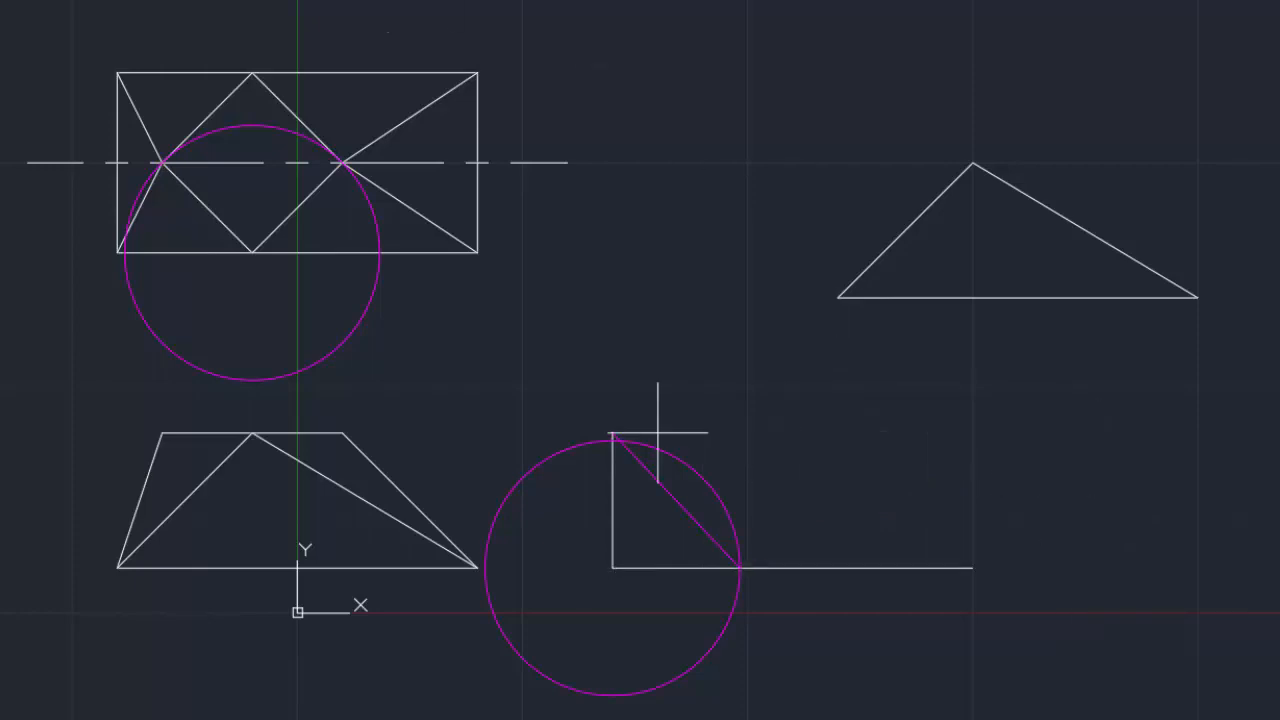
Draw a circle centred on the vertical leg's upper end through the magenta line's lower end, and copy it to the copied triangle's apex.
{"action": "left_click", "coordinate": [613, 432]}
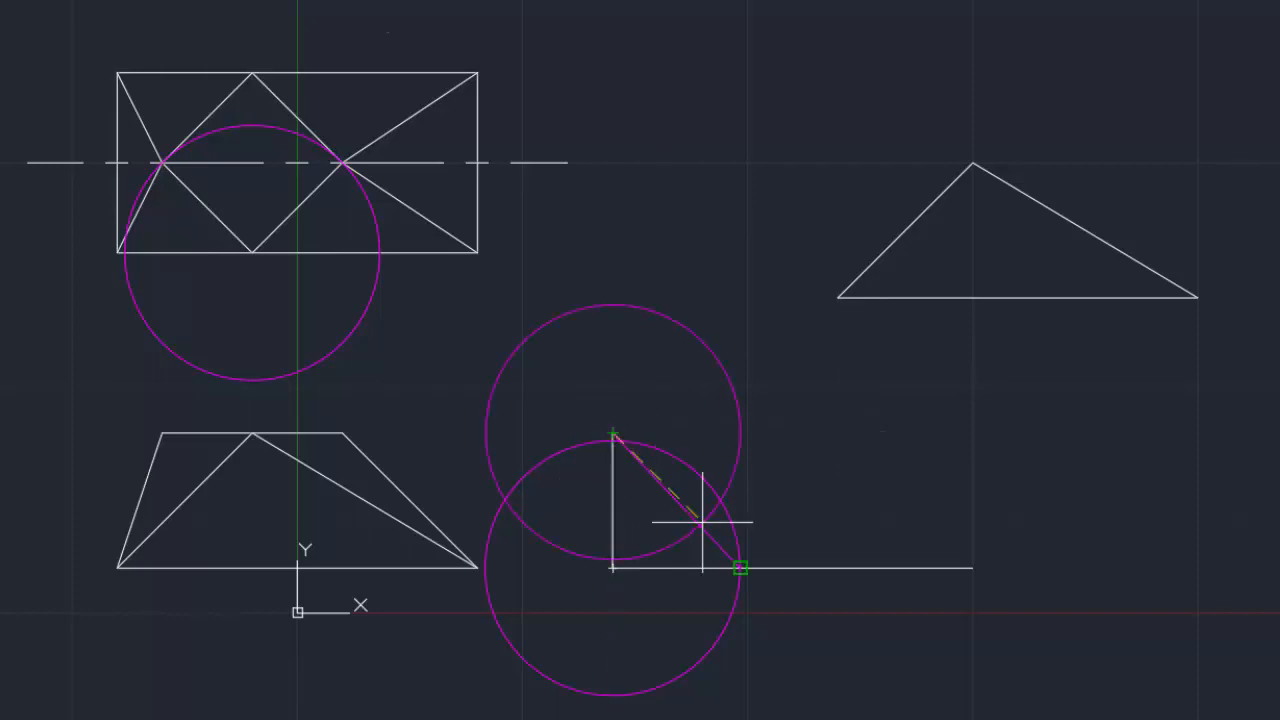
{"action": "left_click", "coordinate": [740, 568]}
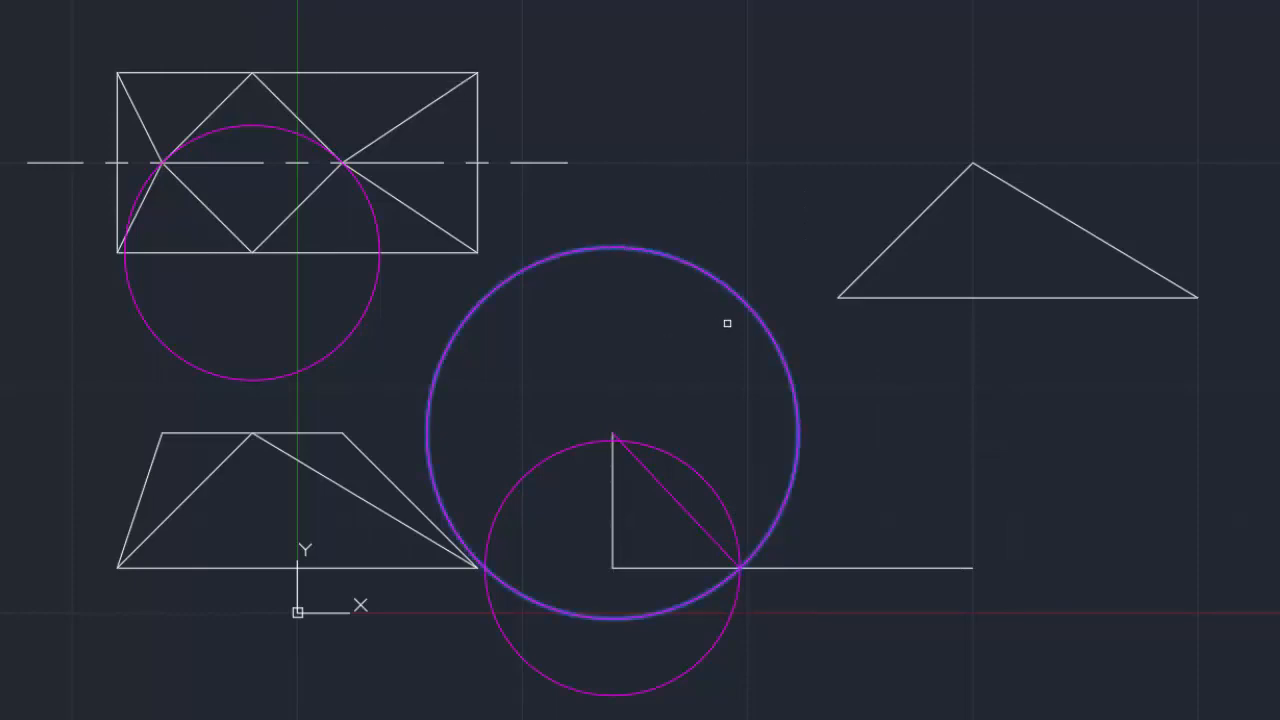
{"action": "left_click", "coordinate": [613, 432]}
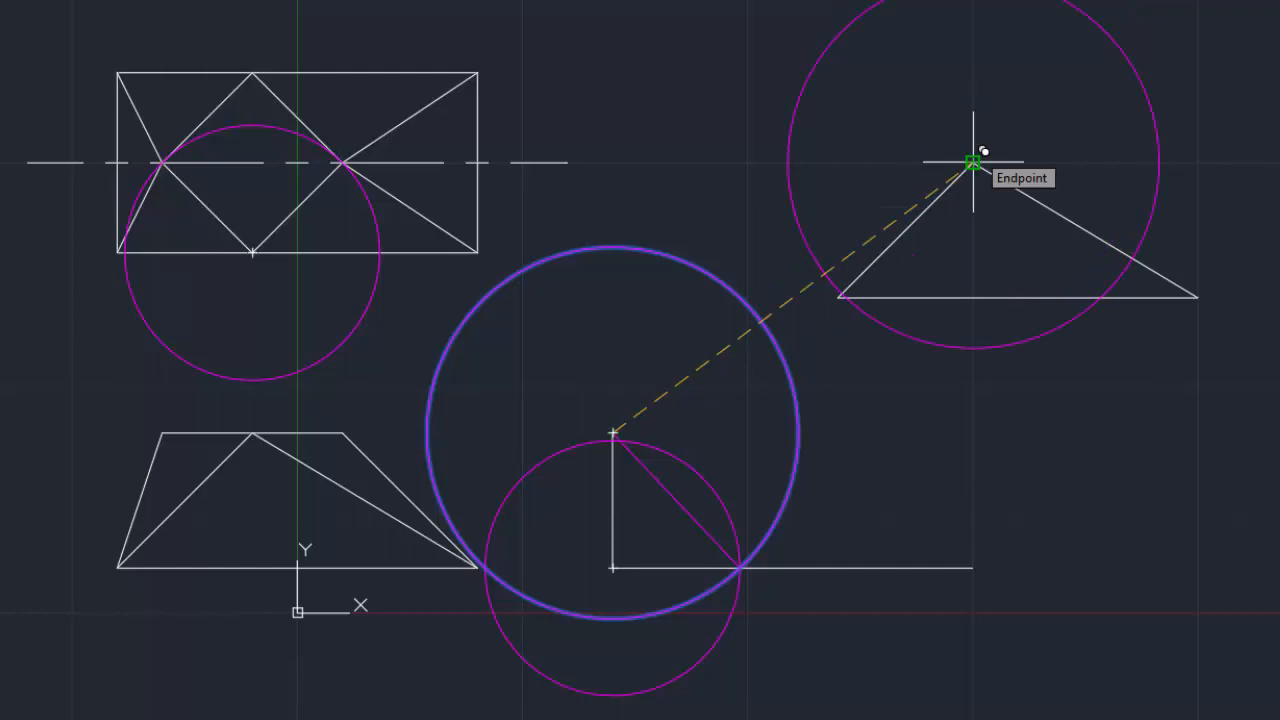
{"action": "left_click", "coordinate": [973, 162]}
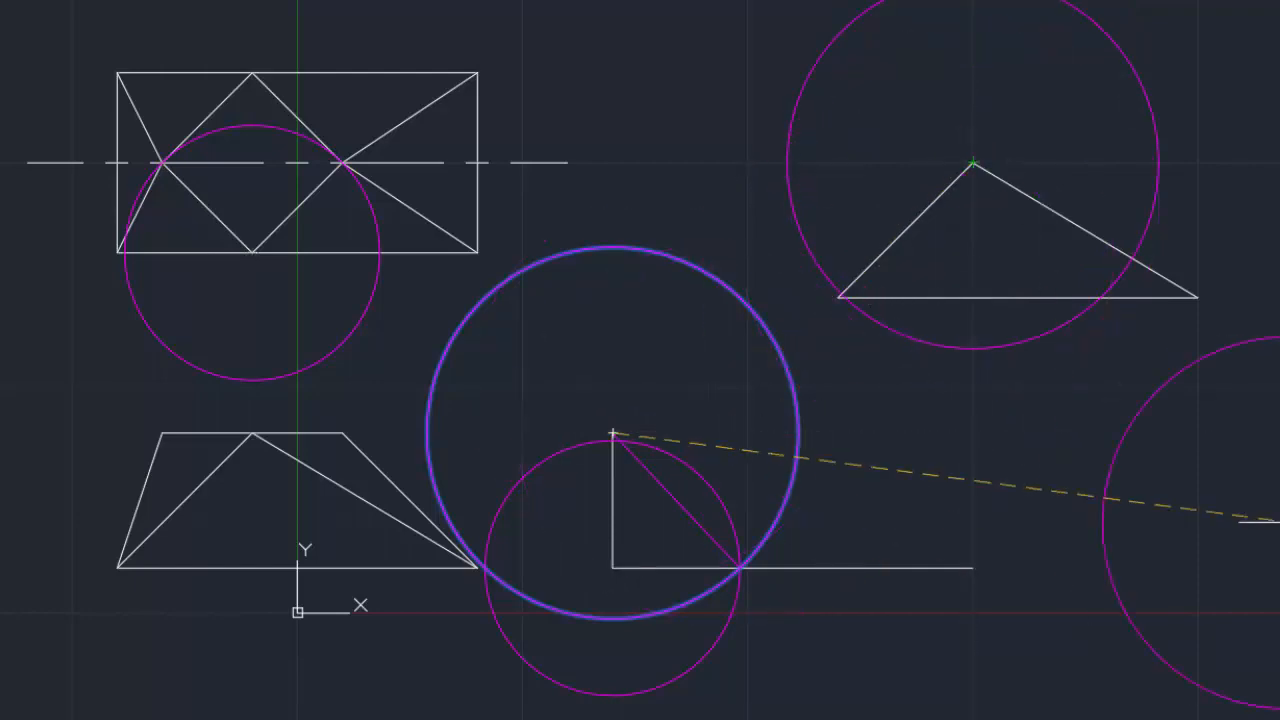
{"action": "key", "text": "Escape"}
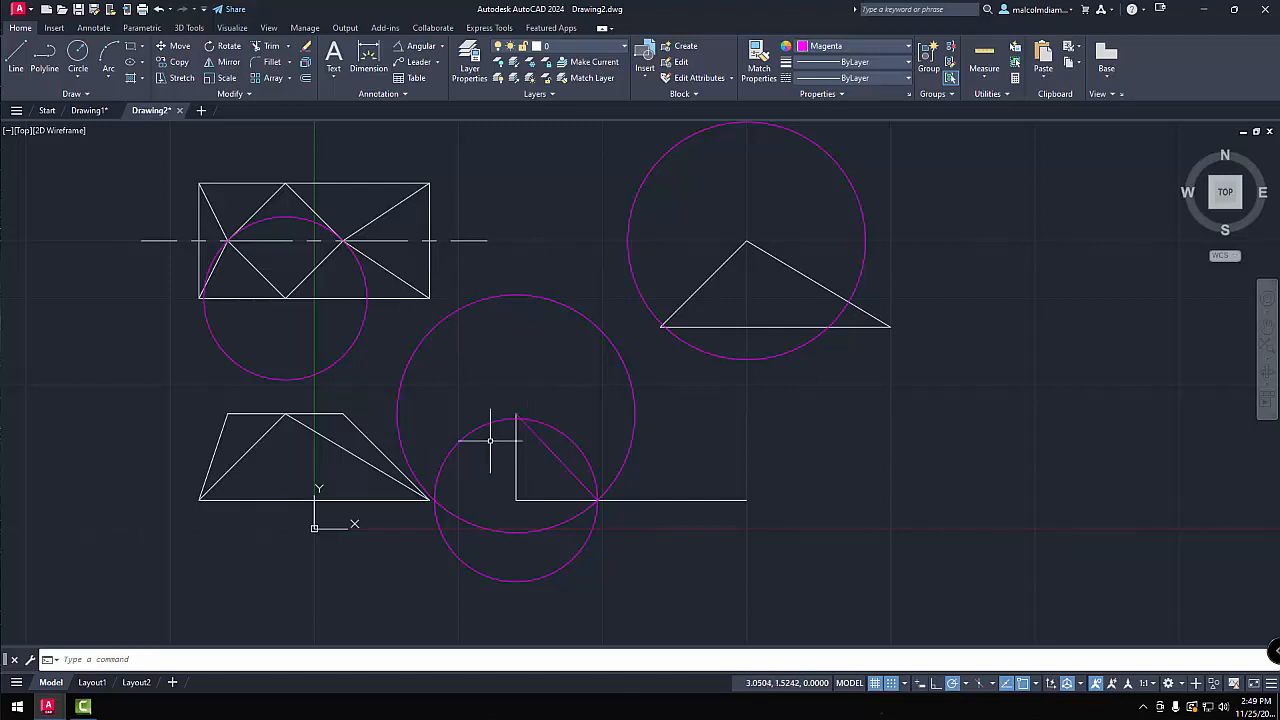
Make Cyan the current color and draw a circle centred on the rectangle's lower-left corner, passing through the diamond's left vertex.
{"action": "left_click", "coordinate": [909, 48]}
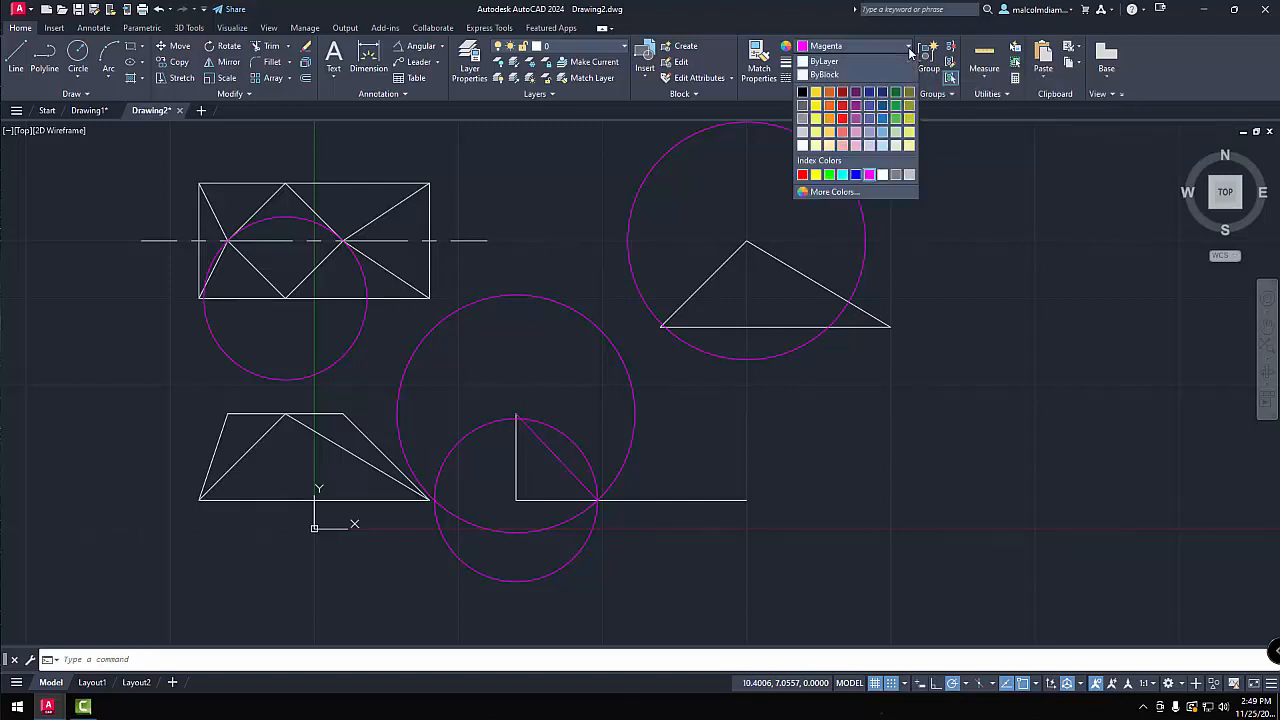
{"action": "left_click", "coordinate": [842, 175]}
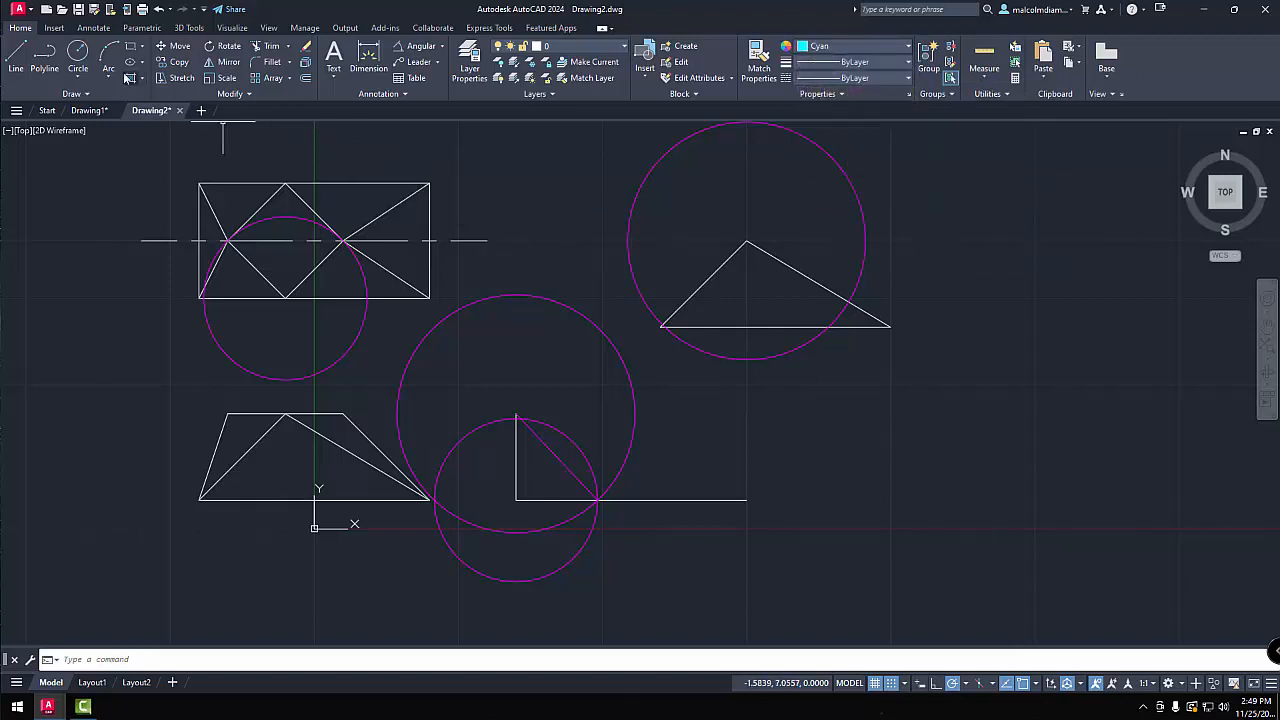
{"action": "left_click", "coordinate": [73, 57]}
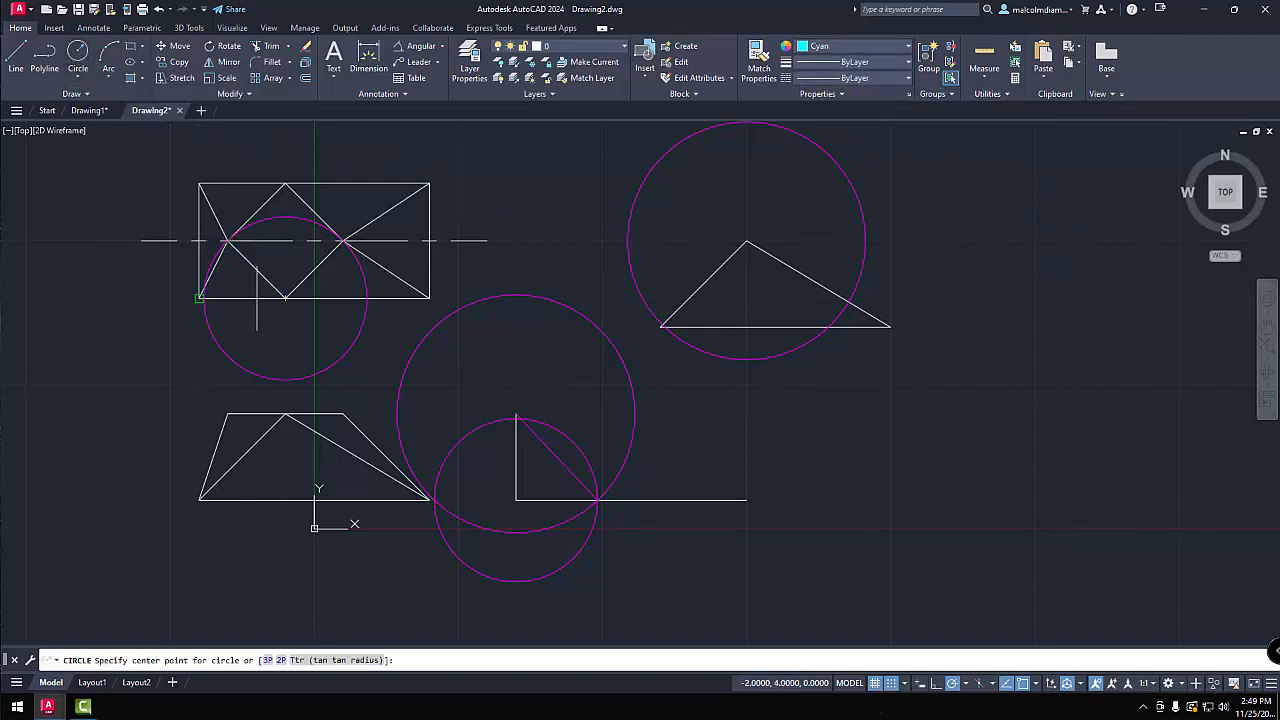
{"action": "left_click", "coordinate": [199, 298]}
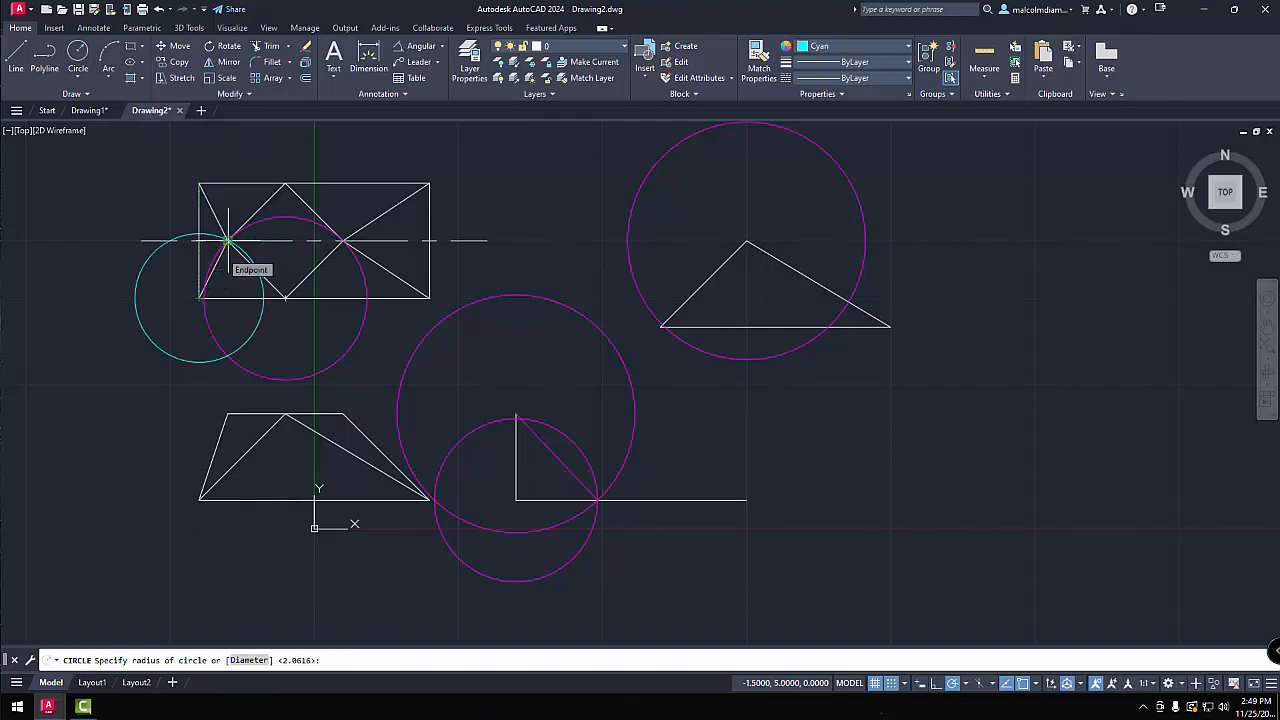
{"action": "left_click", "coordinate": [229, 240]}
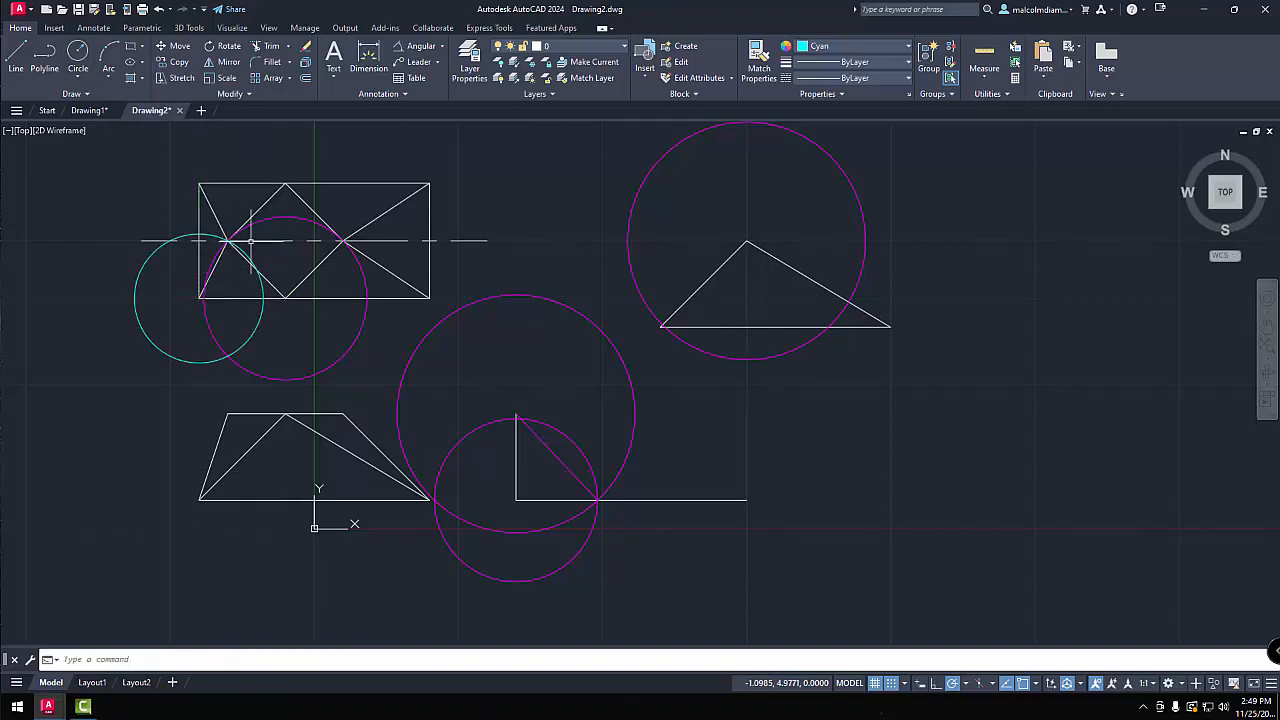
{"action": "scroll", "coordinate": [231, 242], "scroll_direction": "up", "scroll_amount": 6}
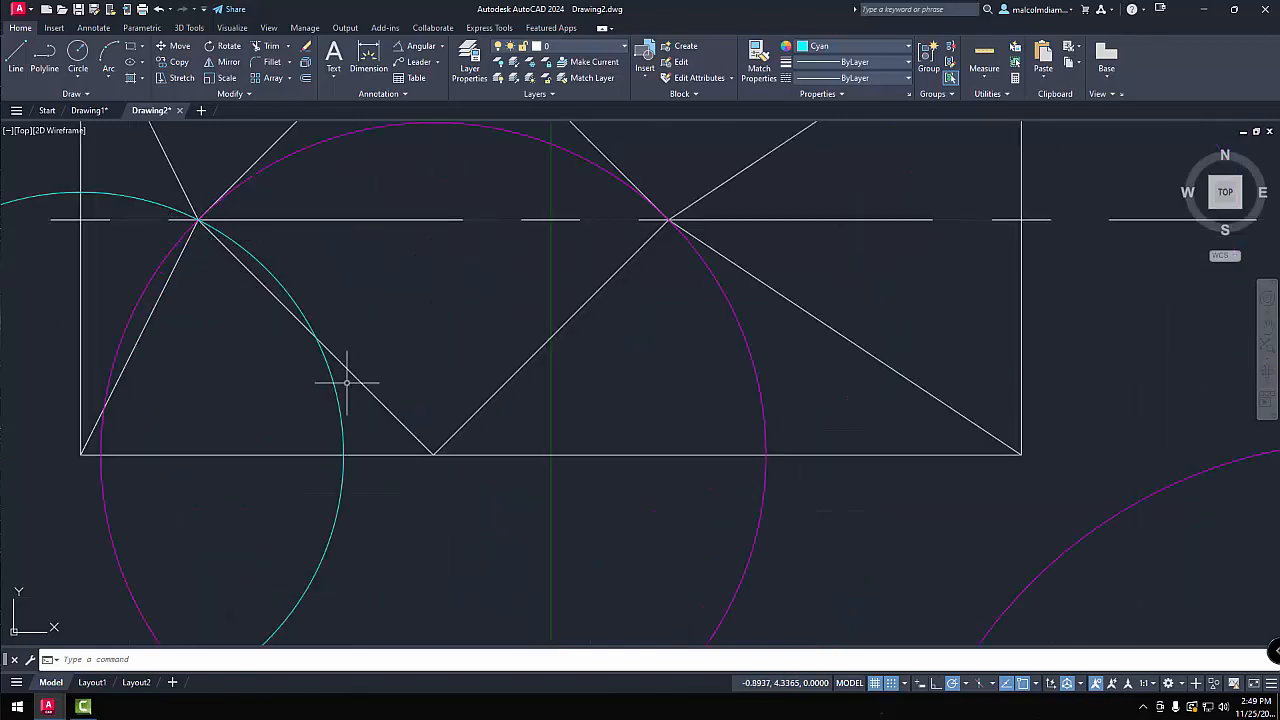
{"action": "scroll", "coordinate": [309, 418], "scroll_direction": "down", "scroll_amount": 3}
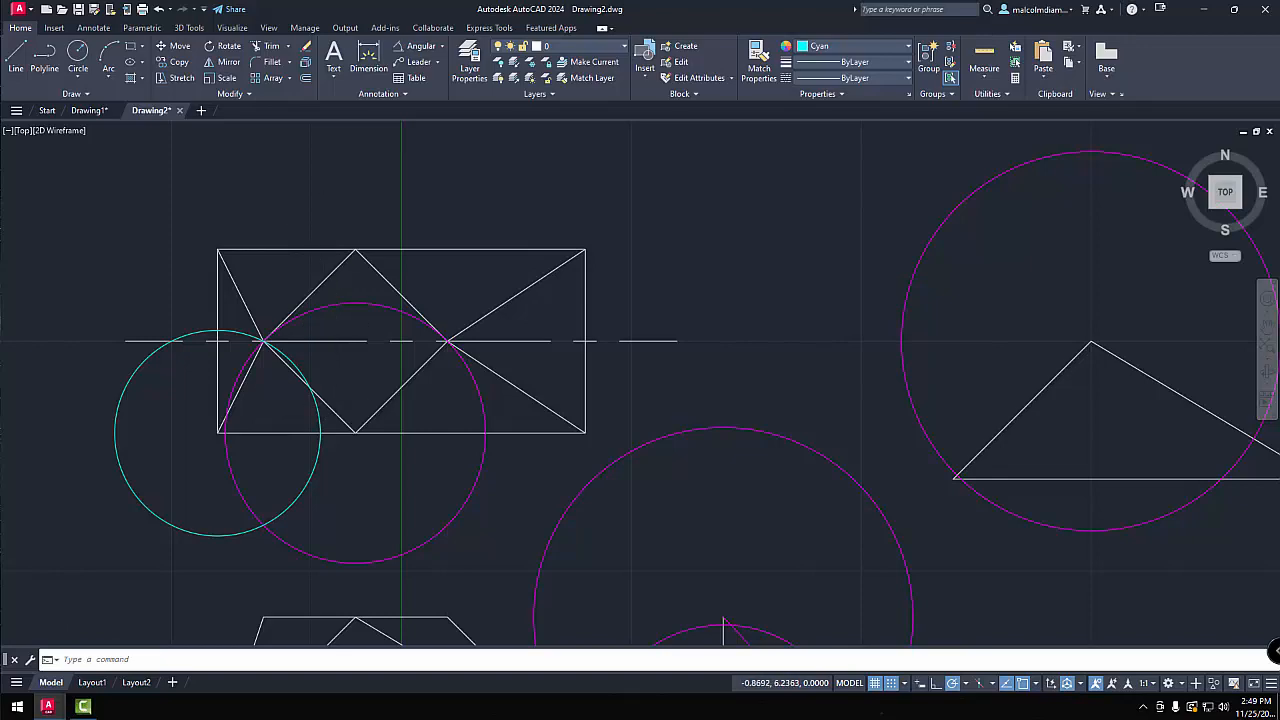
{"action": "scroll", "coordinate": [325, 232], "scroll_direction": "down", "scroll_amount": 4}
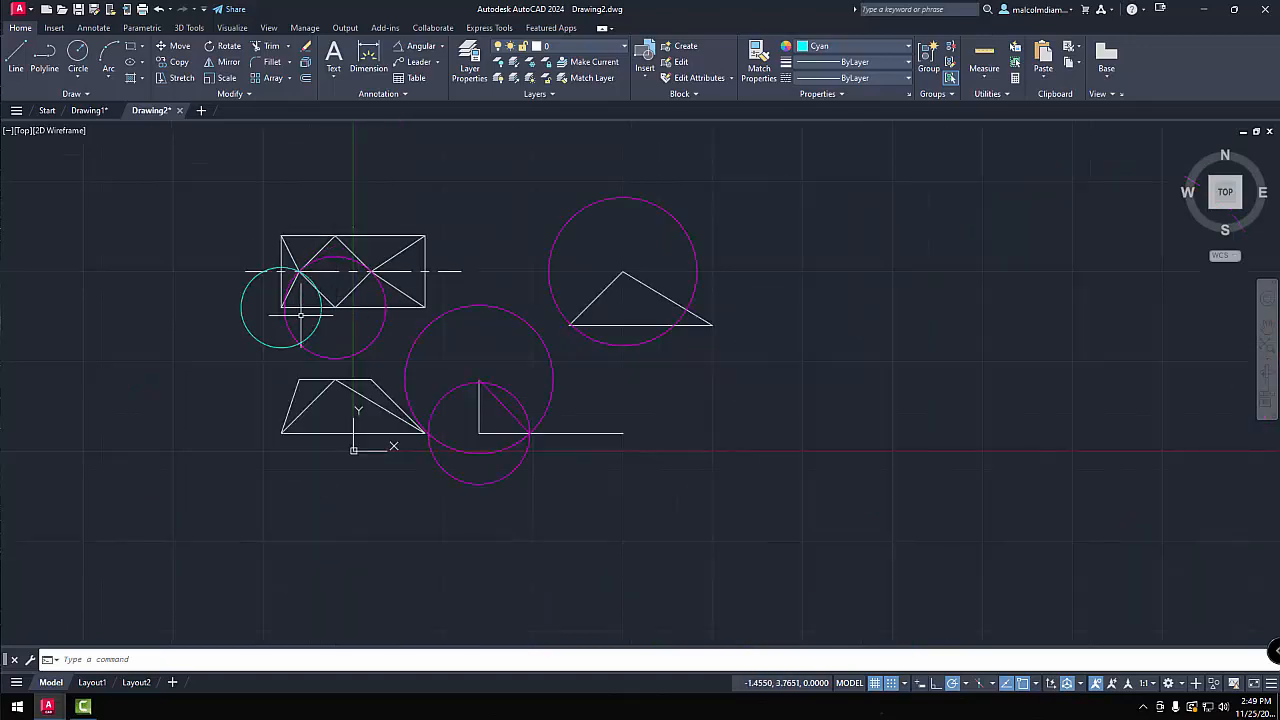
{"action": "scroll", "coordinate": [298, 311], "scroll_direction": "up", "scroll_amount": 4}
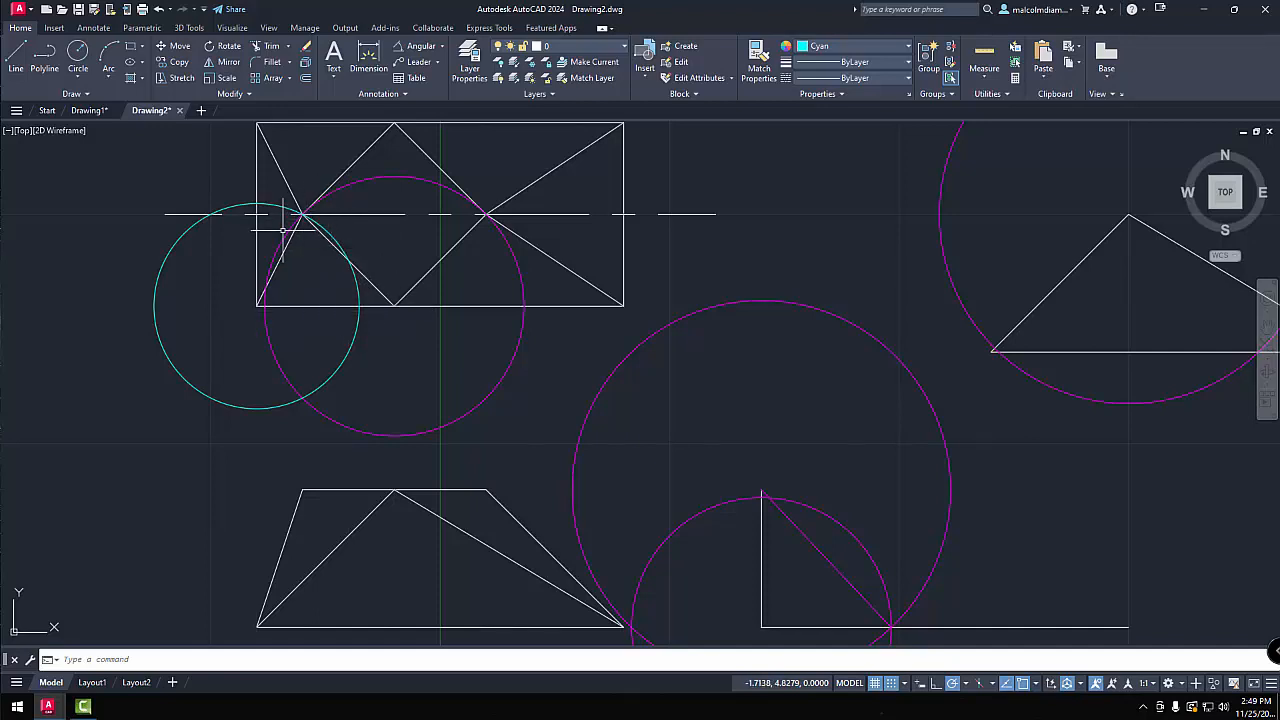
Copy the cyan circle from the rectangle's lower-left corner to the corner of the L-shaped polyline.
{"action": "scroll", "coordinate": [213, 288], "scroll_direction": "down", "scroll_amount": 4}
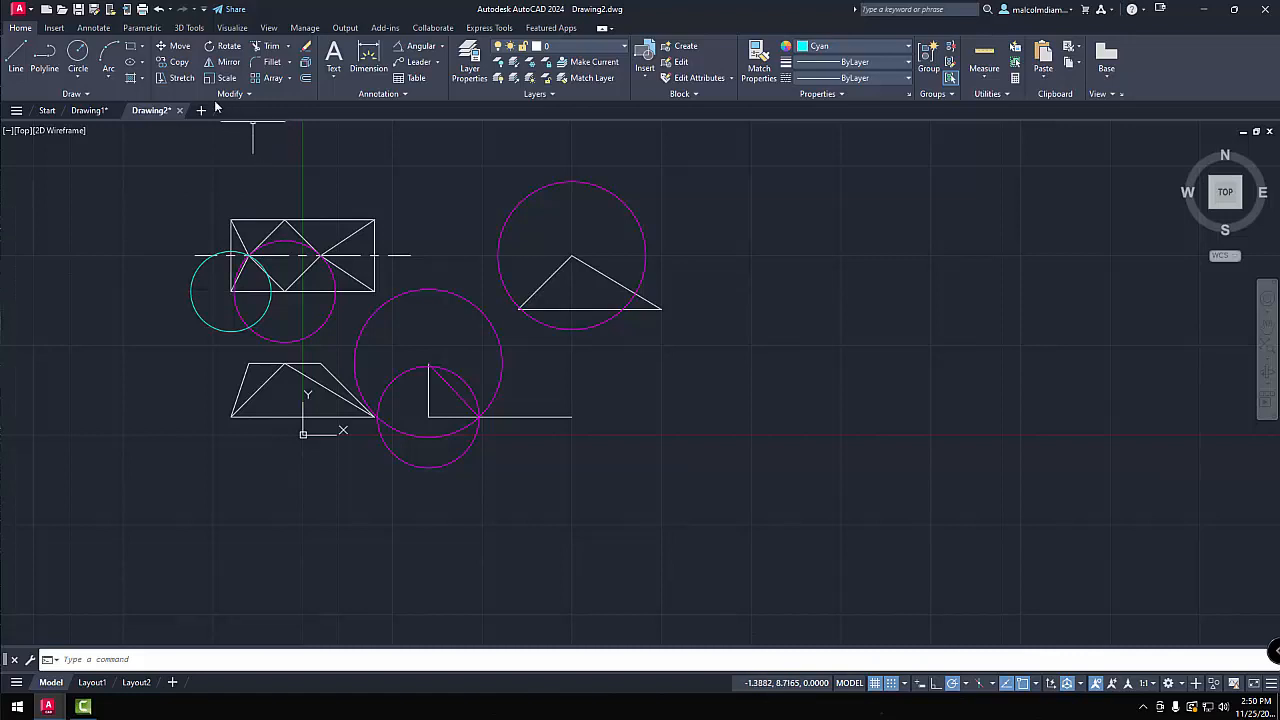
{"action": "left_click", "coordinate": [180, 62]}
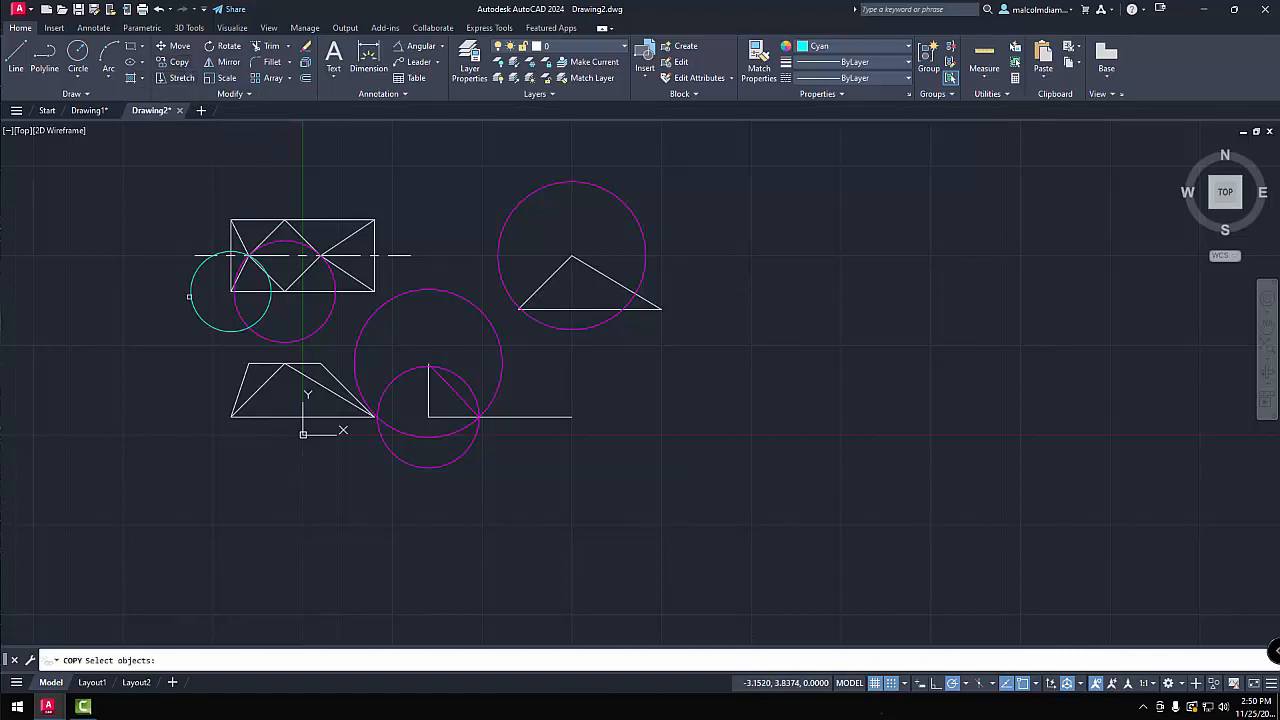
{"action": "left_click", "coordinate": [195, 298]}
{"action": "left_click", "coordinate": [182, 314]}
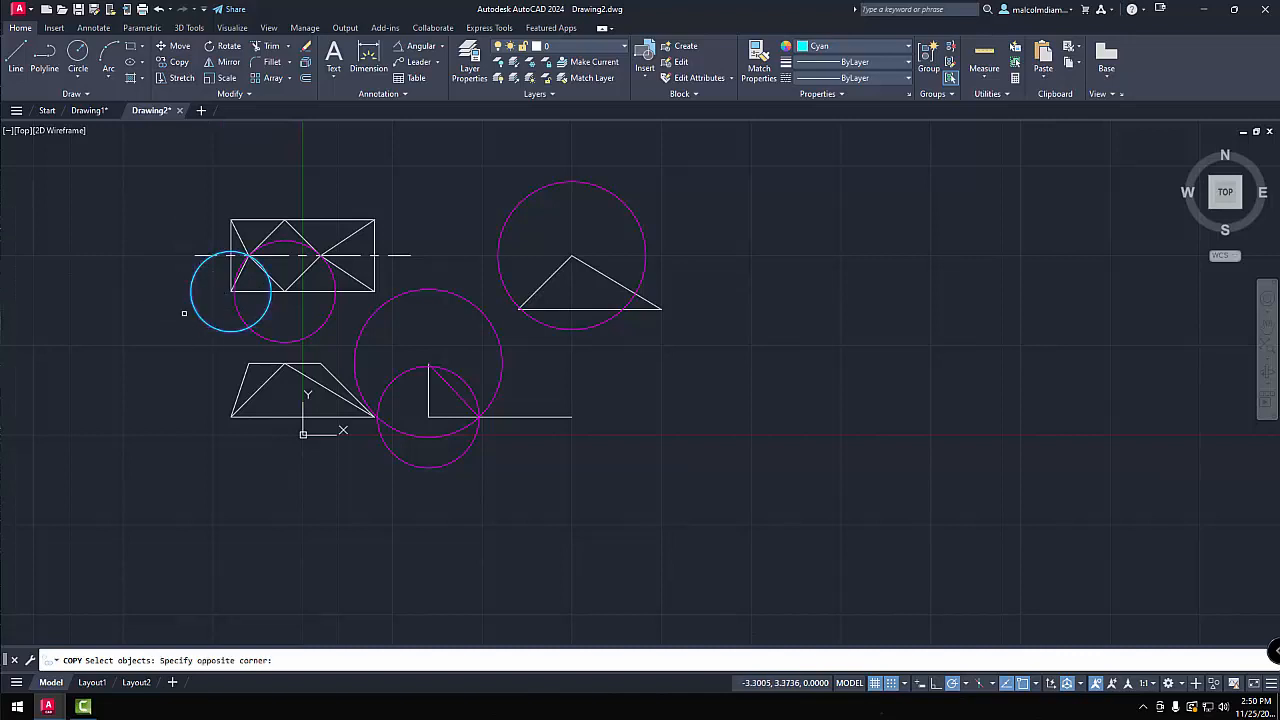
{"action": "key", "text": "Return"}
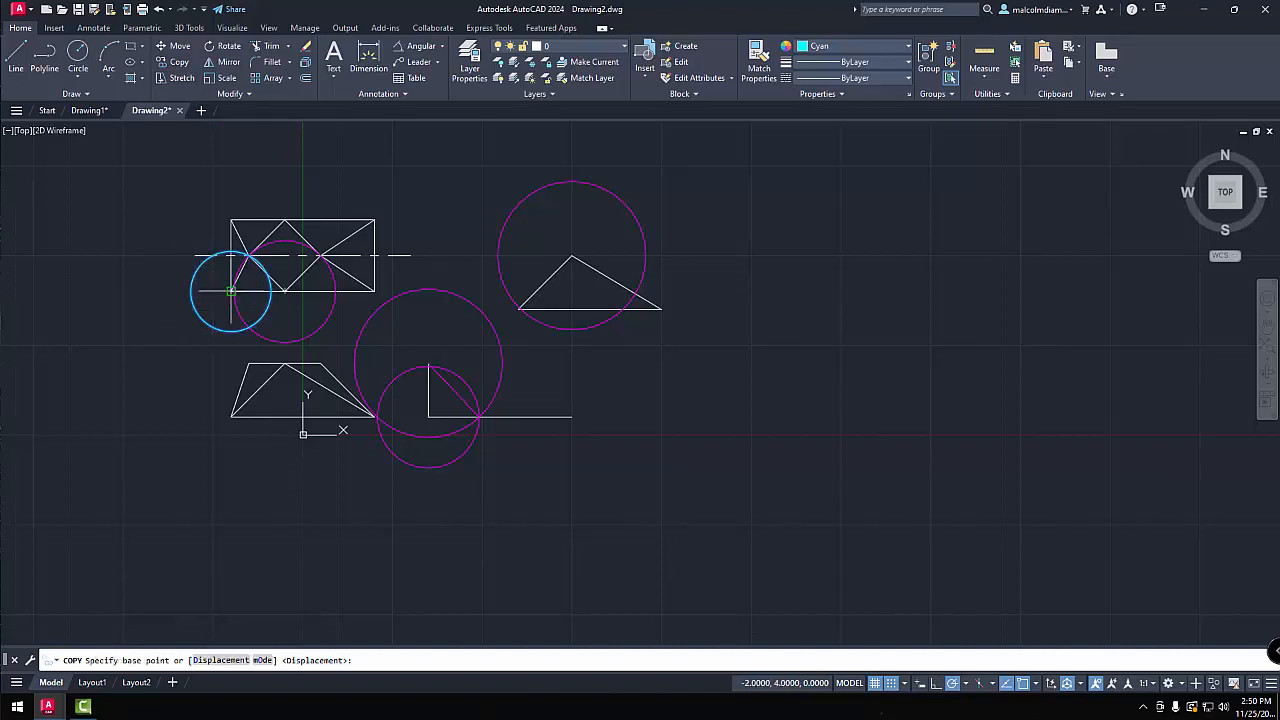
{"action": "left_click", "coordinate": [230, 291]}
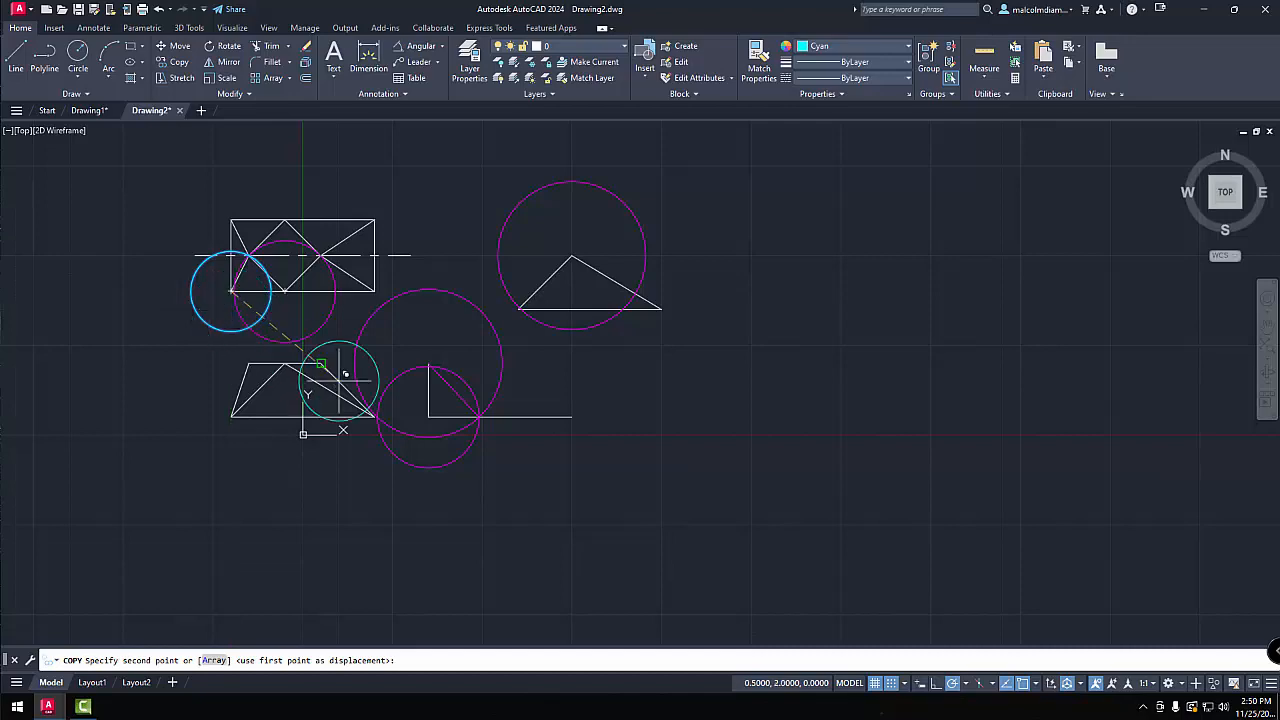
{"action": "left_click", "coordinate": [428, 415]}
{"action": "right_click", "coordinate": [771, 471]}
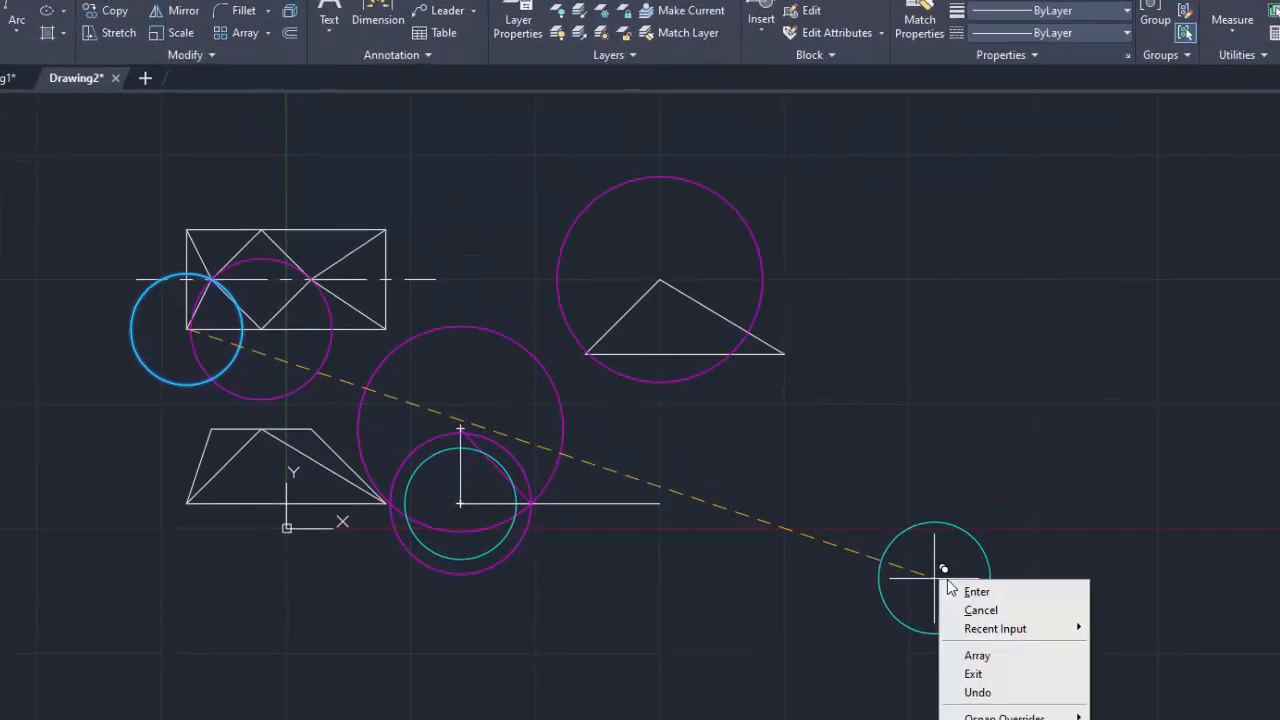
{"action": "left_click", "coordinate": [1090, 666]}
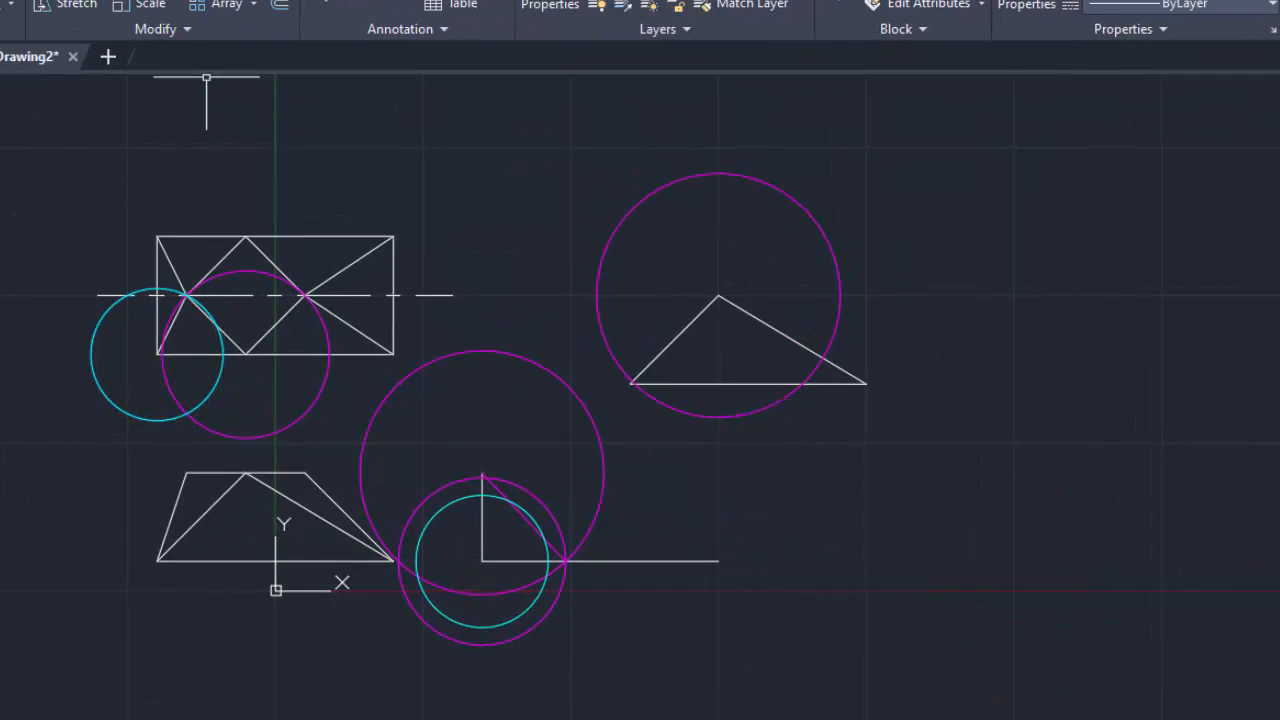
Draw a cyan line from the upper end of the L-shape's vertical leg to where the copied cyan circle crosses its horizontal leg.
{"action": "left_click", "coordinate": [482, 471]}
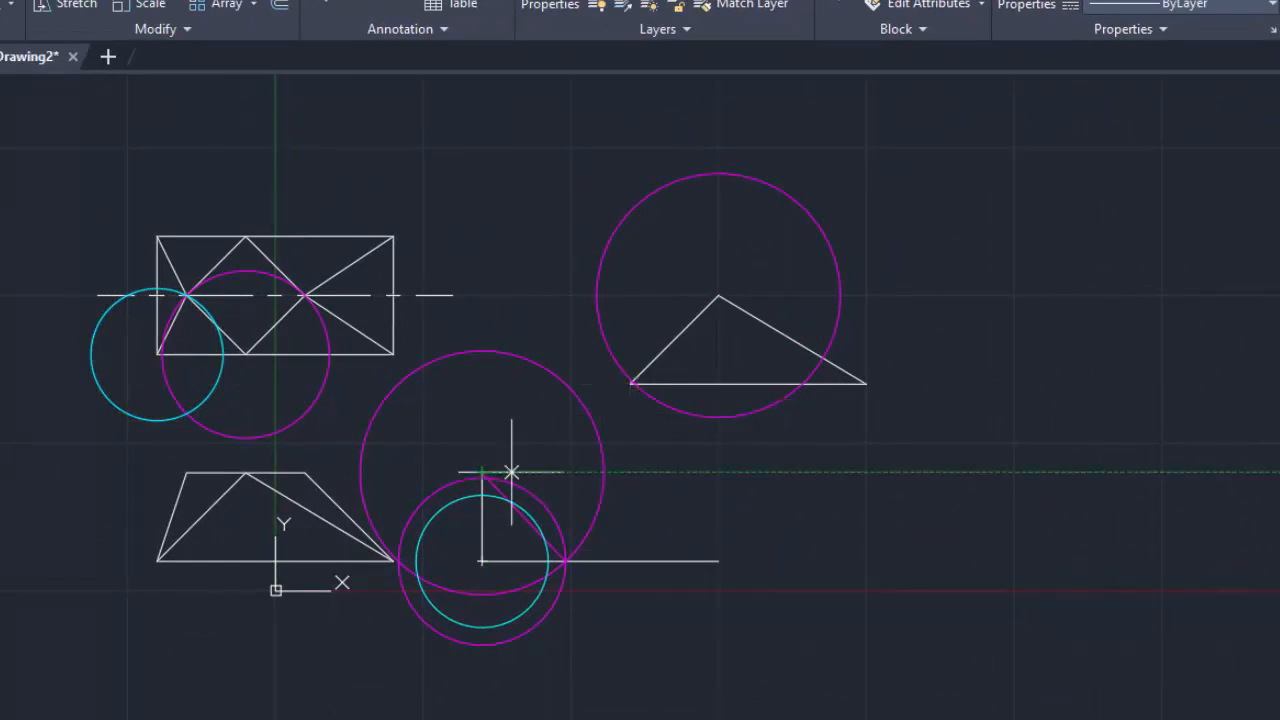
{"action": "left_click", "coordinate": [549, 562]}
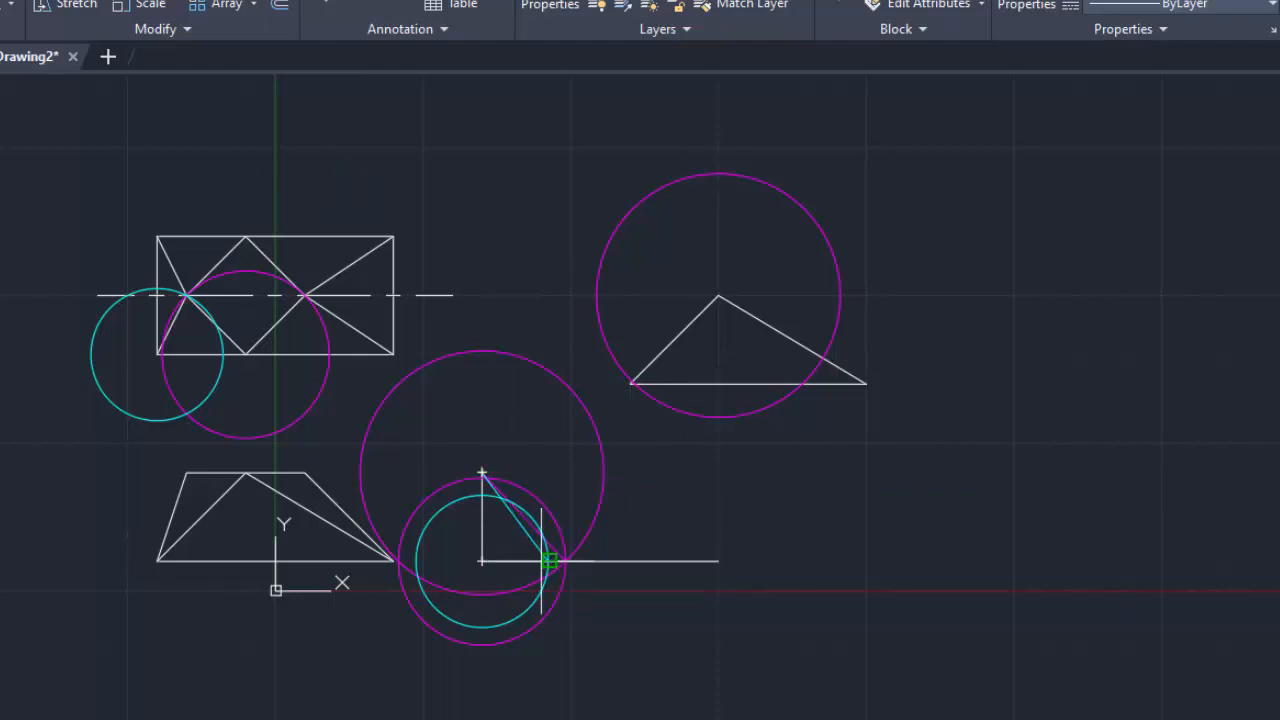
{"action": "right_click", "coordinate": [986, 534]}
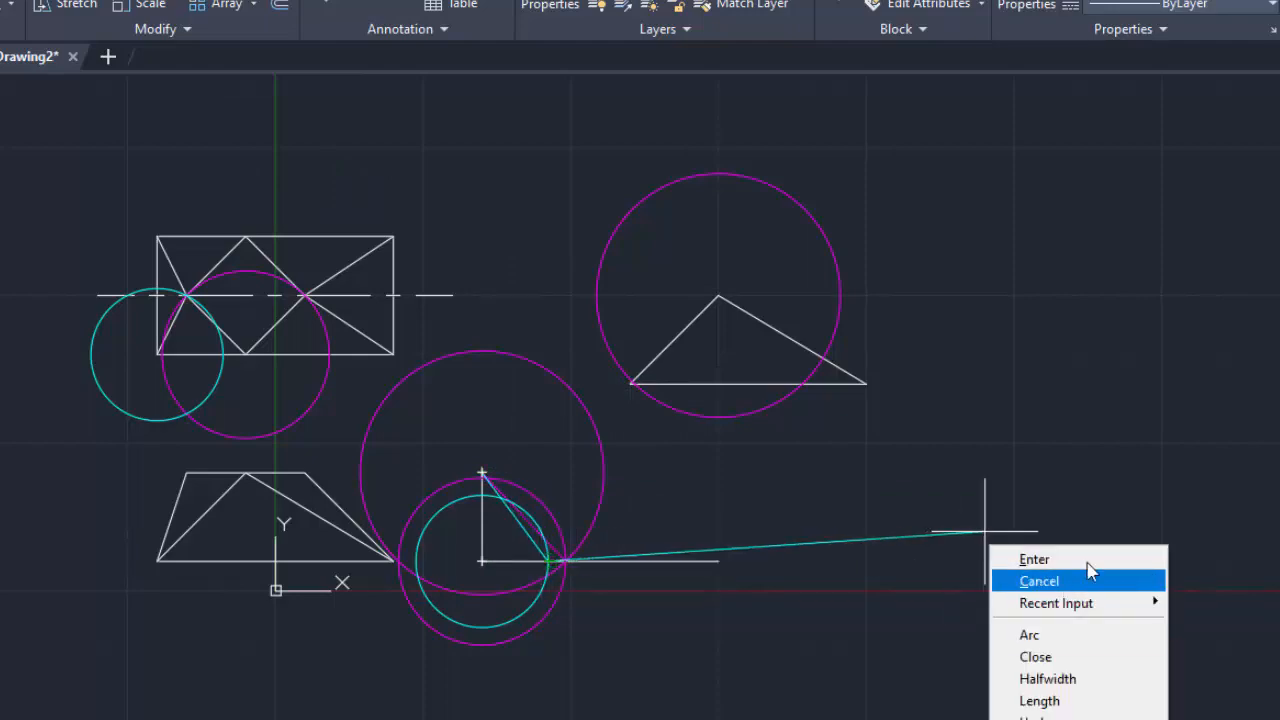
{"action": "left_click", "coordinate": [1032, 559]}
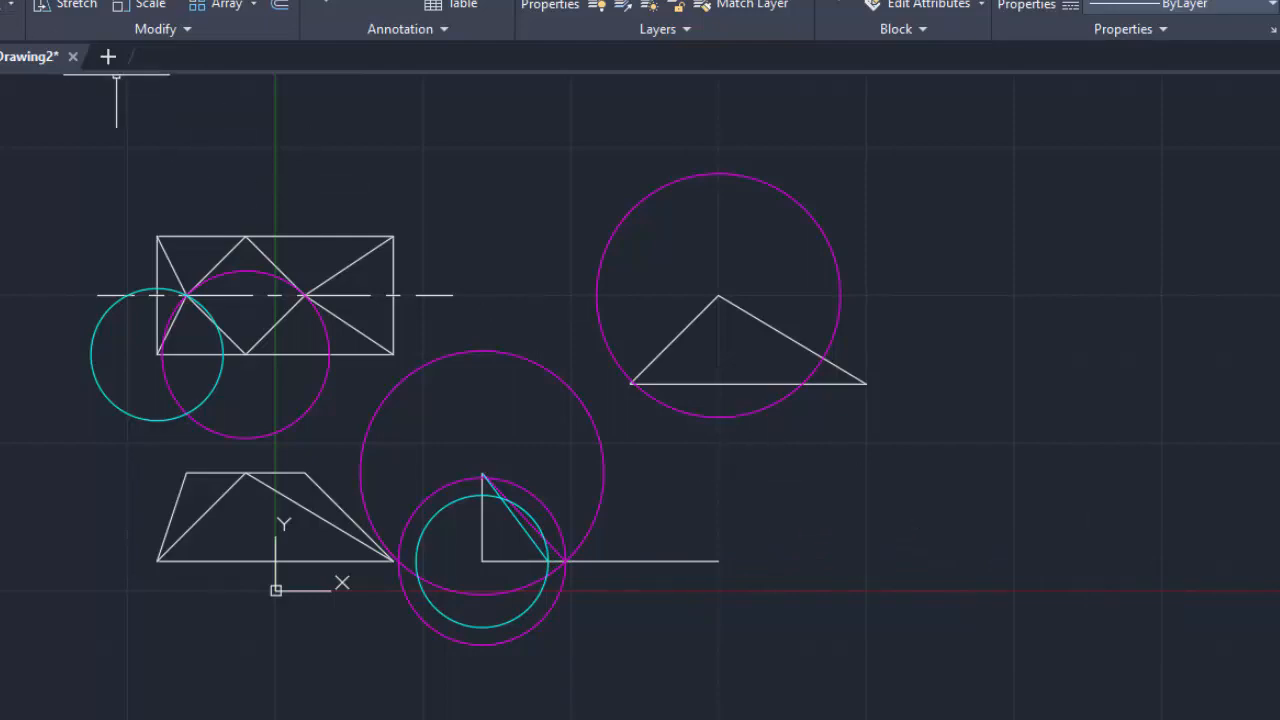
Draw a cyan circle centred on the vertical leg's upper end through the cyan line's lower end, and copy it to the pattern triangle's lower-left corner.
{"action": "left_click", "coordinate": [482, 472]}
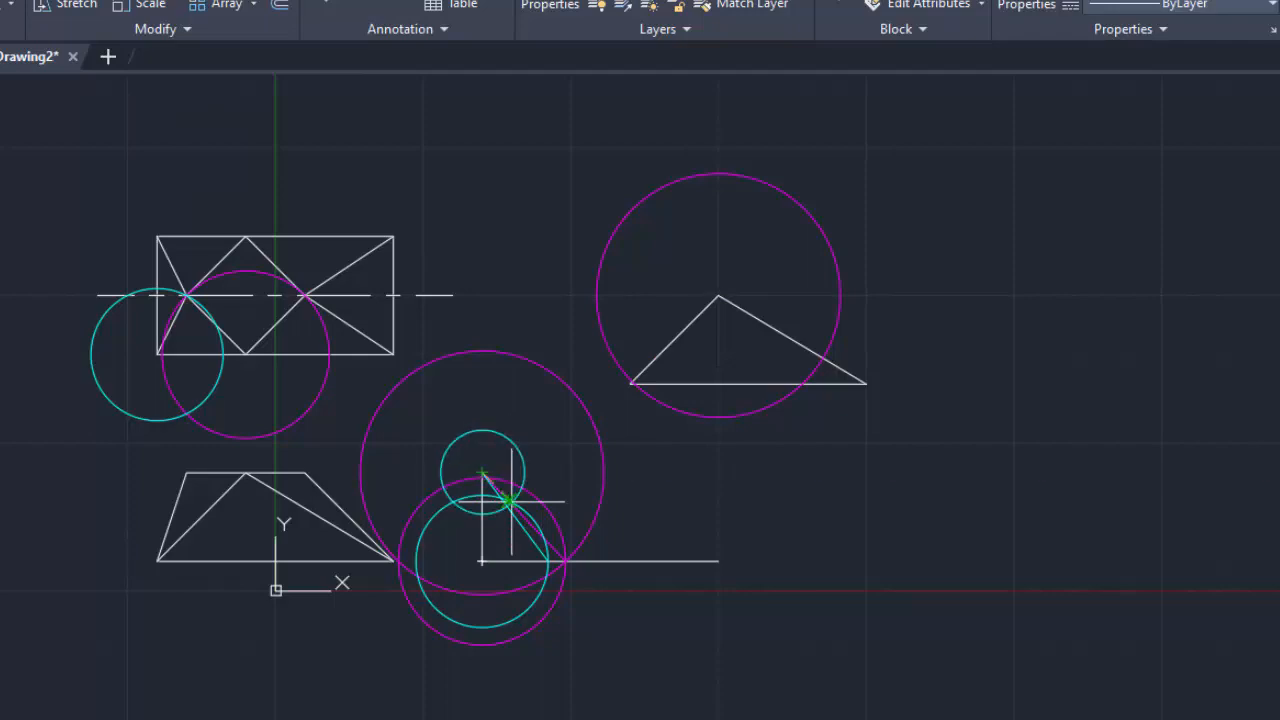
{"action": "left_click", "coordinate": [541, 562]}
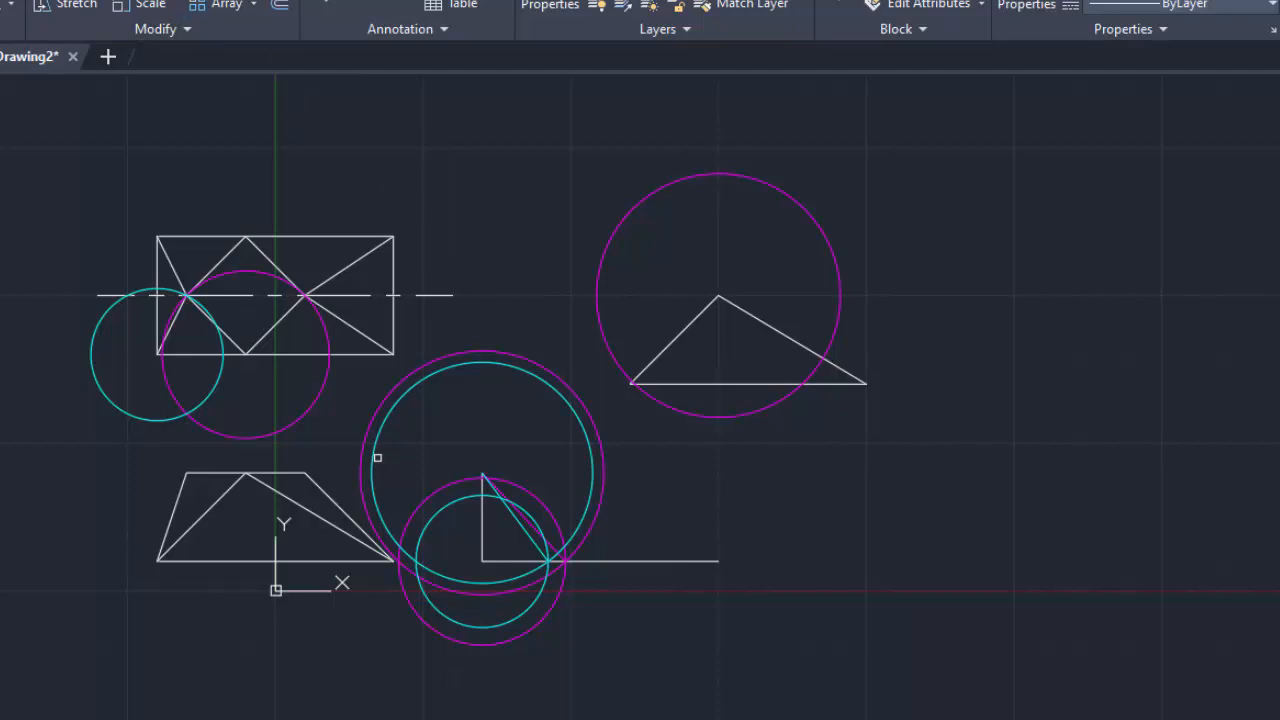
{"action": "key", "text": "Return"}
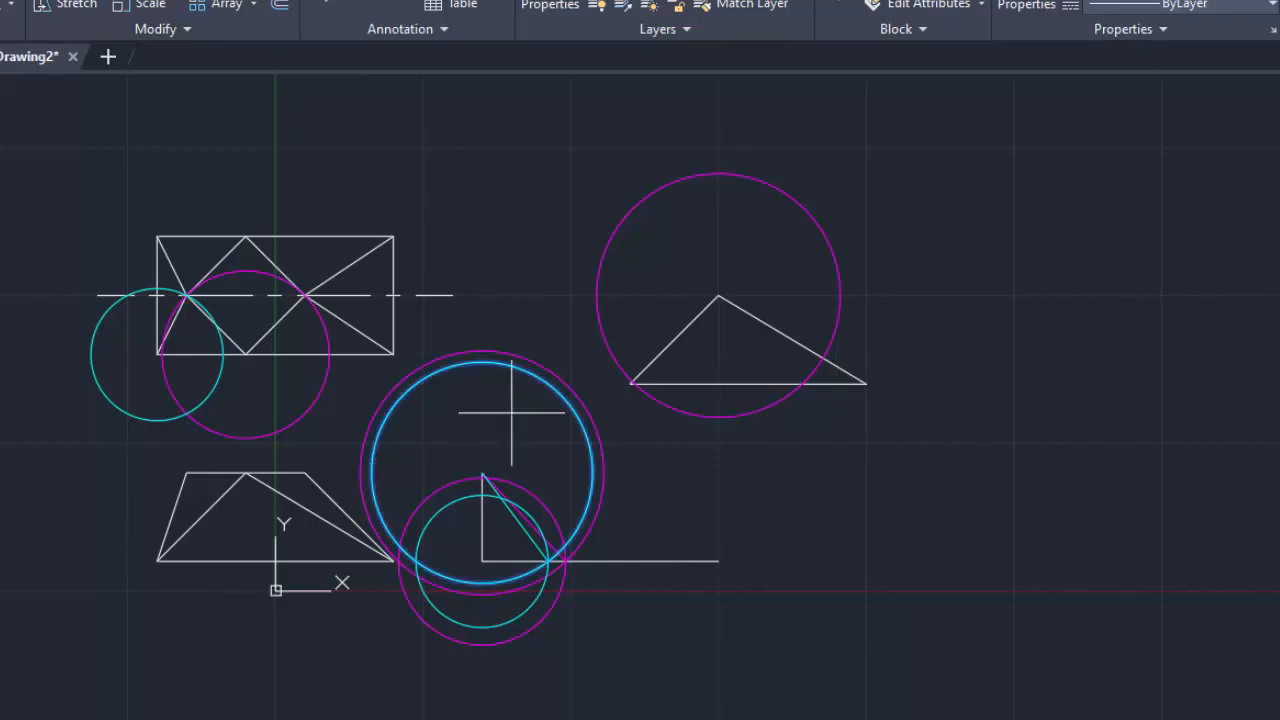
{"action": "left_click", "coordinate": [482, 472]}
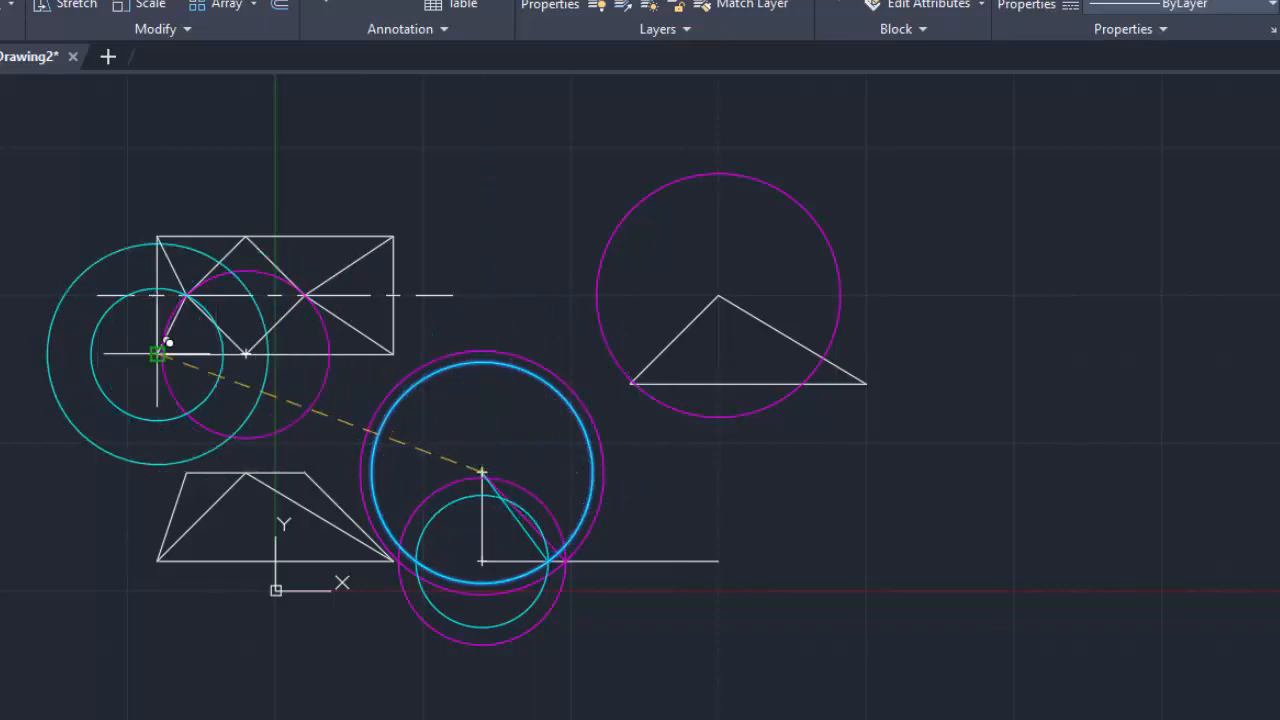
{"action": "left_click", "coordinate": [630, 383]}
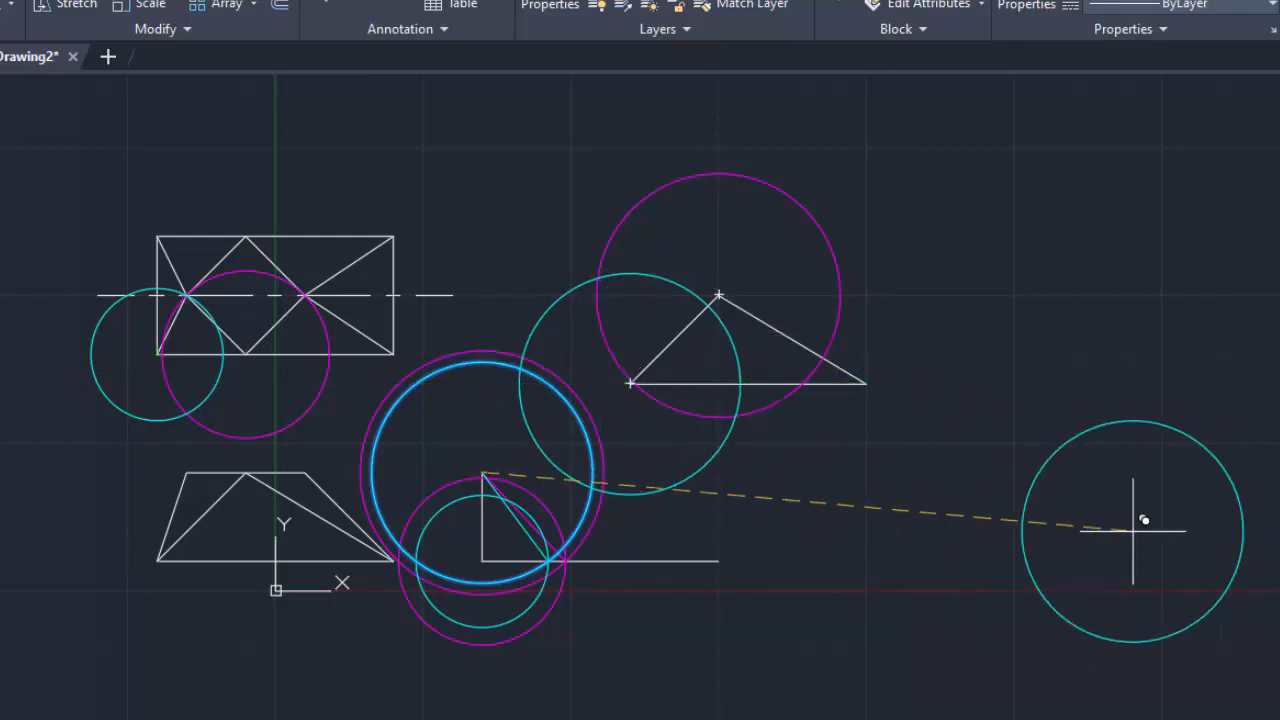
{"action": "right_click", "coordinate": [1162, 530]}
{"action": "left_click", "coordinate": [1215, 548]}
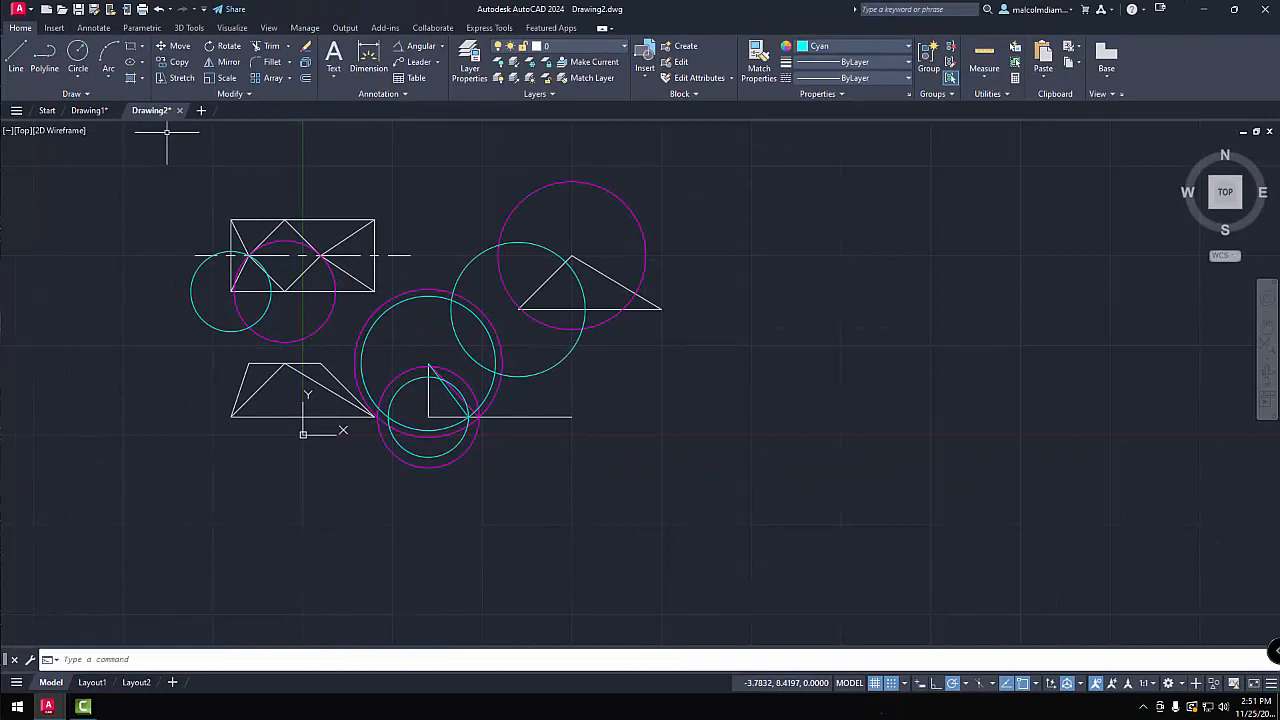
Reset the current color to ByLayer and draw a polyline from the pattern triangle's lower-left corner through the upper cyan-magenta circle intersection to its apex.
{"action": "left_click", "coordinate": [908, 48]}
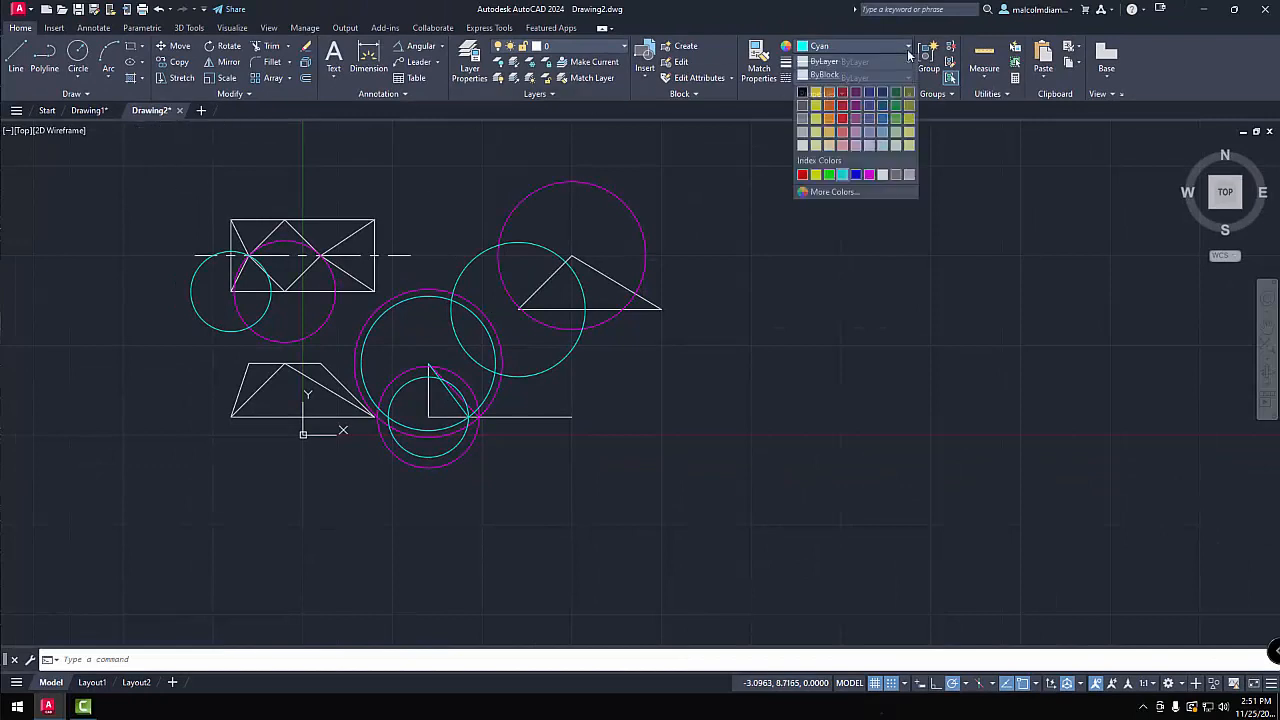
{"action": "left_click", "coordinate": [832, 62]}
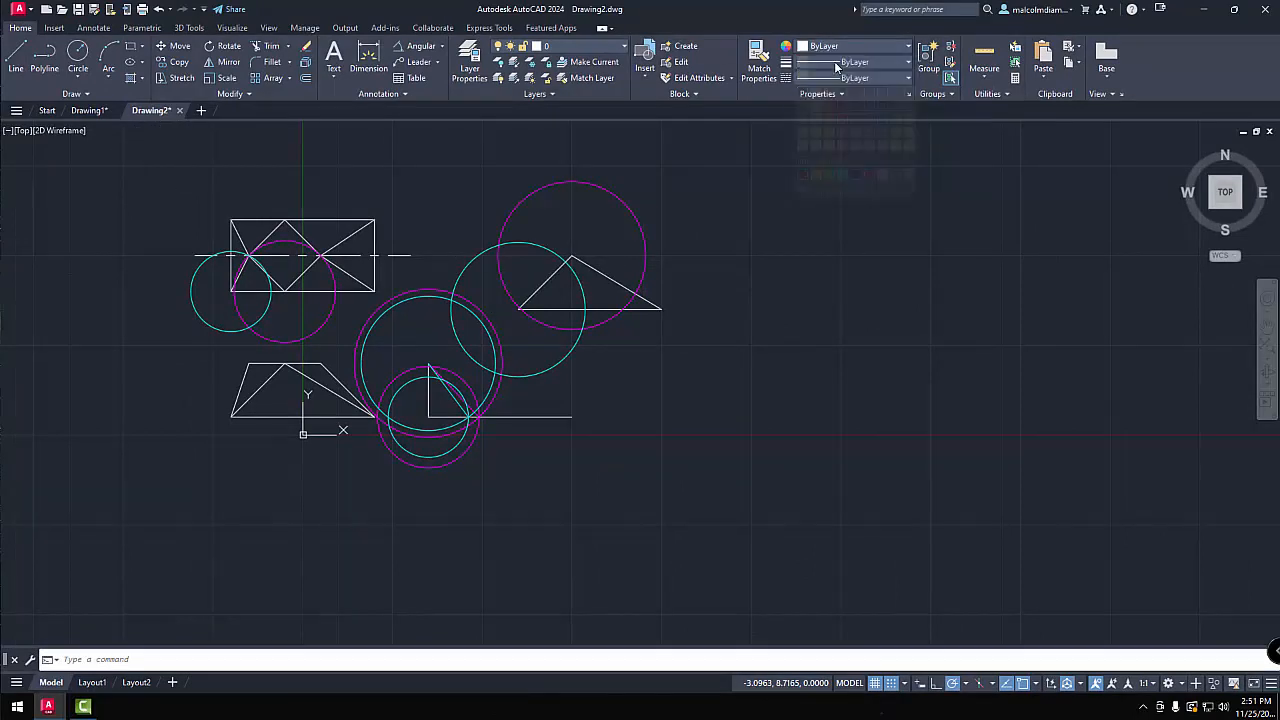
{"action": "left_click", "coordinate": [40, 56]}
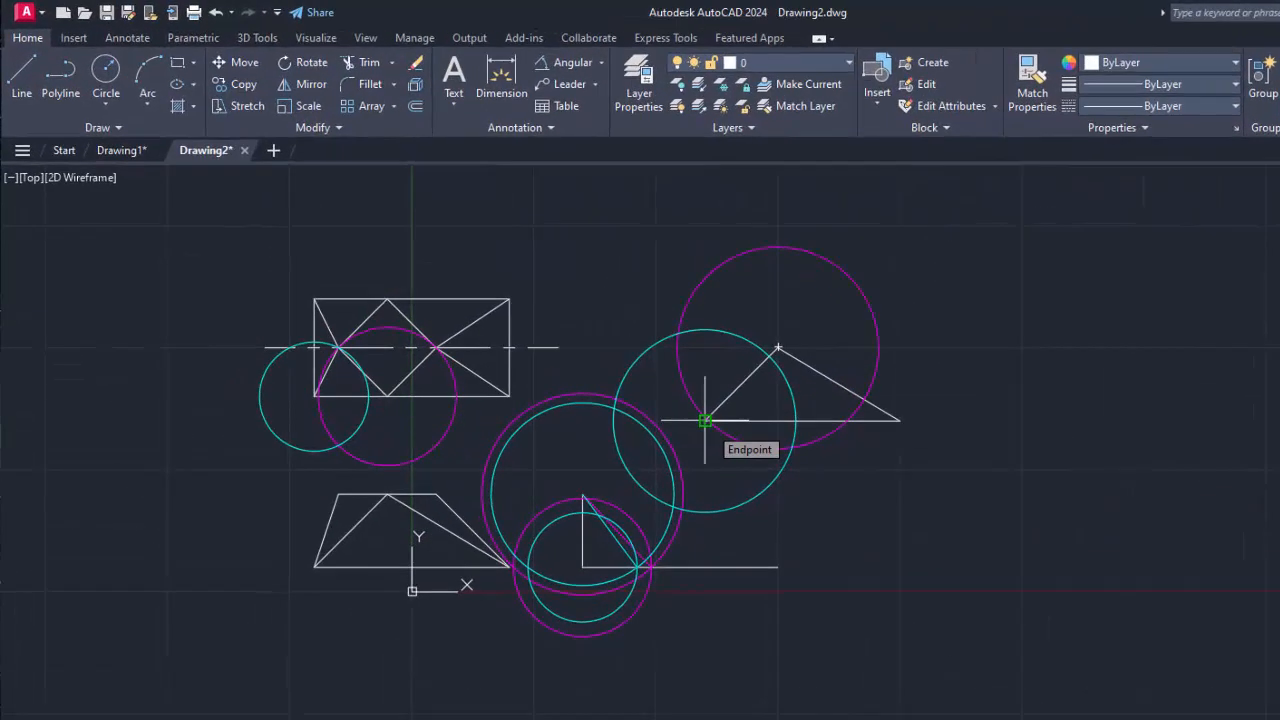
{"action": "left_click", "coordinate": [705, 420]}
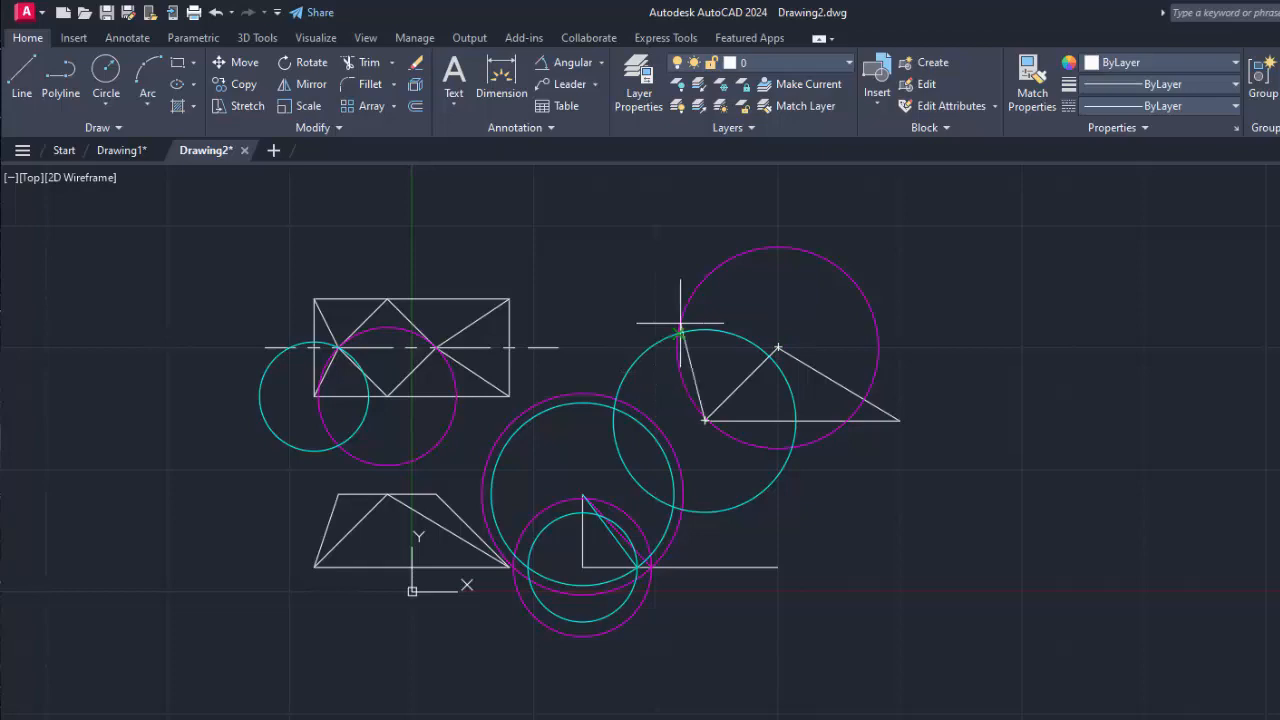
{"action": "left_click", "coordinate": [679, 331]}
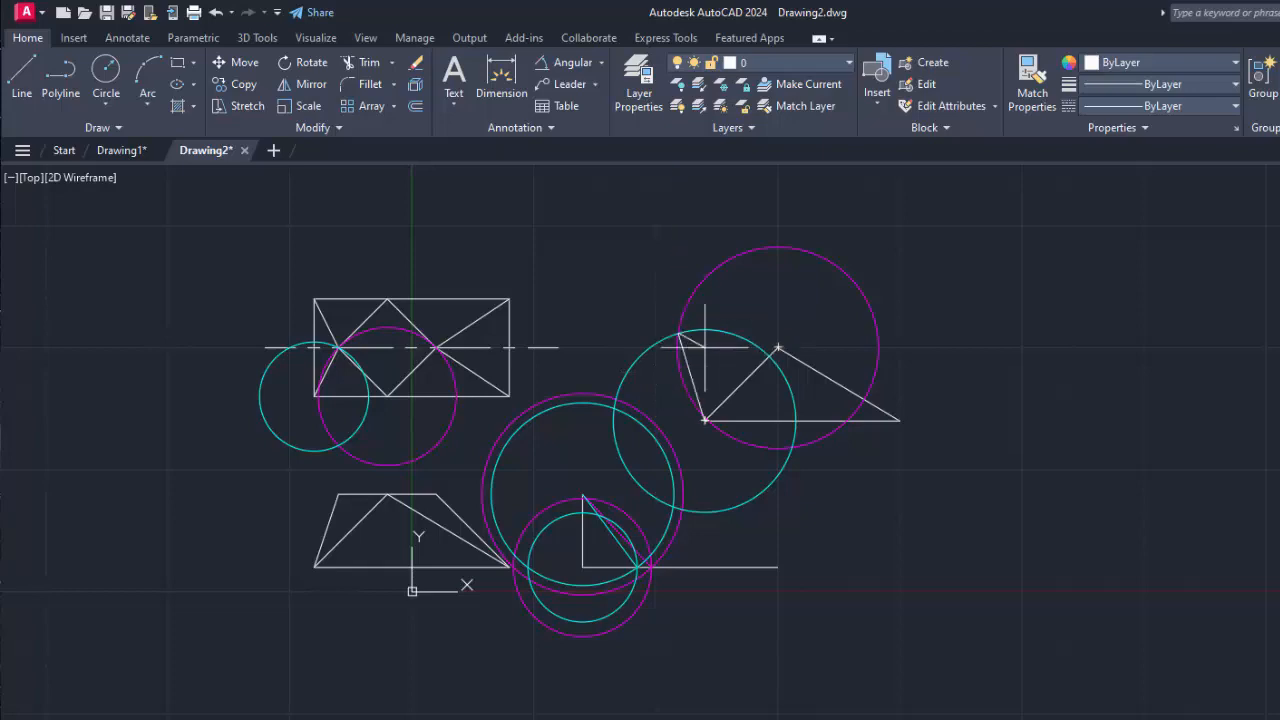
{"action": "left_click", "coordinate": [778, 347]}
{"action": "right_click", "coordinate": [1217, 299]}
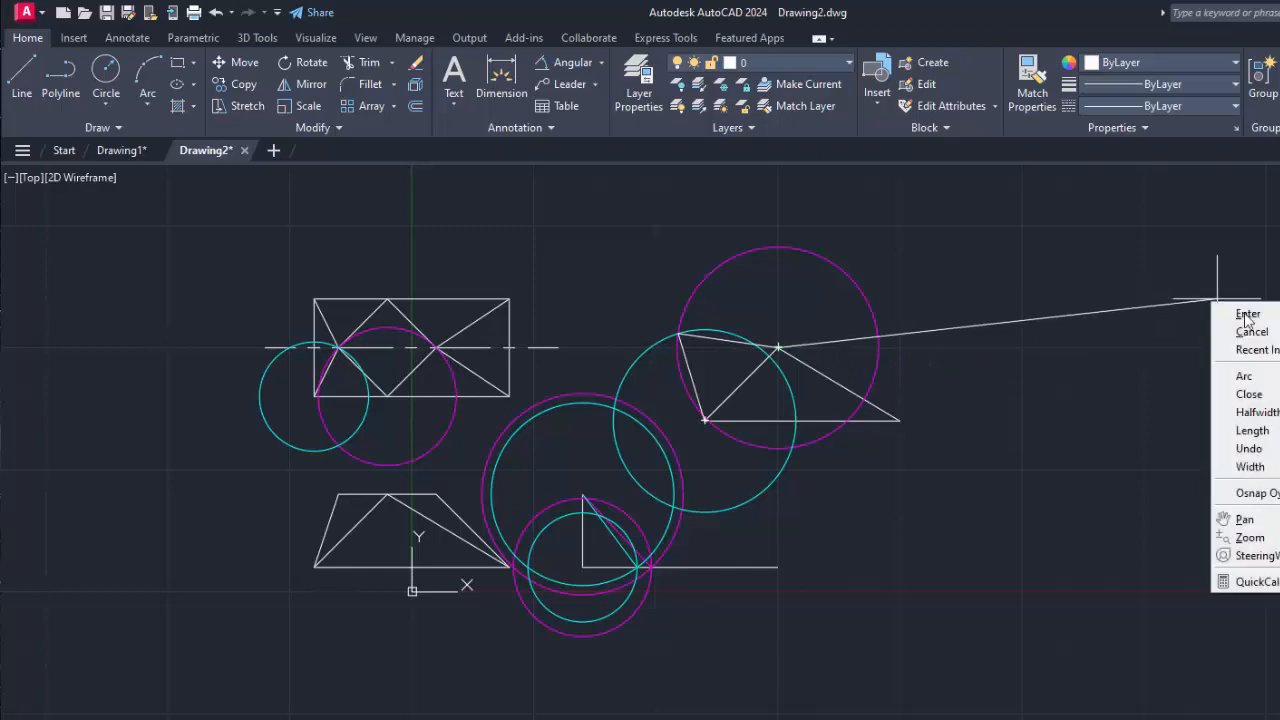
{"action": "left_click", "coordinate": [1247, 313]}
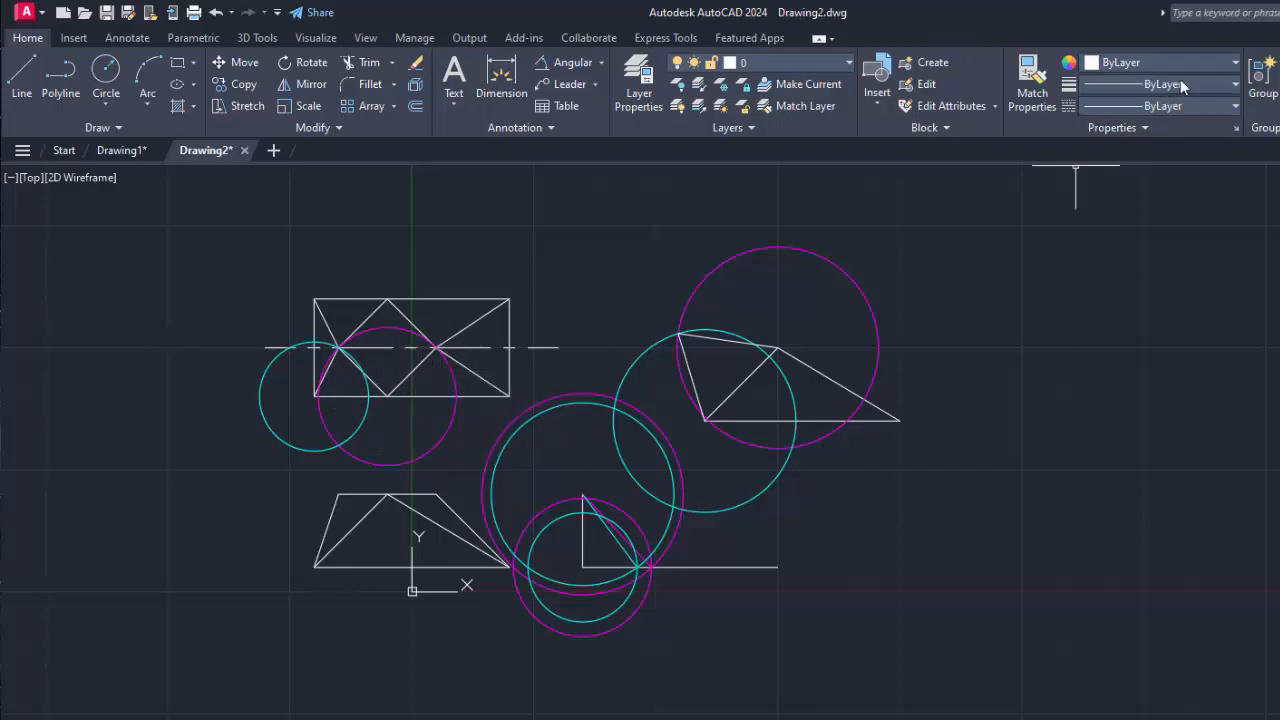
Make Yellow the current color and draw a circle centred on the rectangle's lower-right corner, passing through the diamond's right vertex.
{"action": "left_click", "coordinate": [1230, 65]}
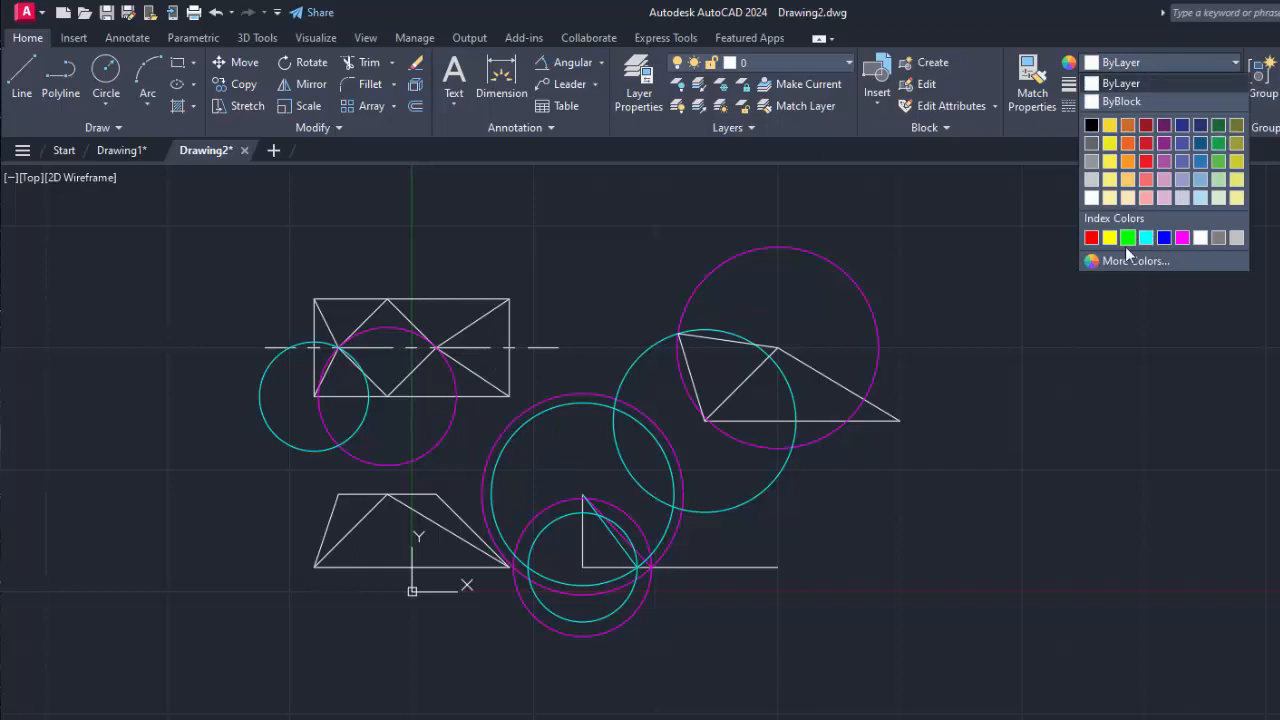
{"action": "left_click", "coordinate": [1112, 237]}
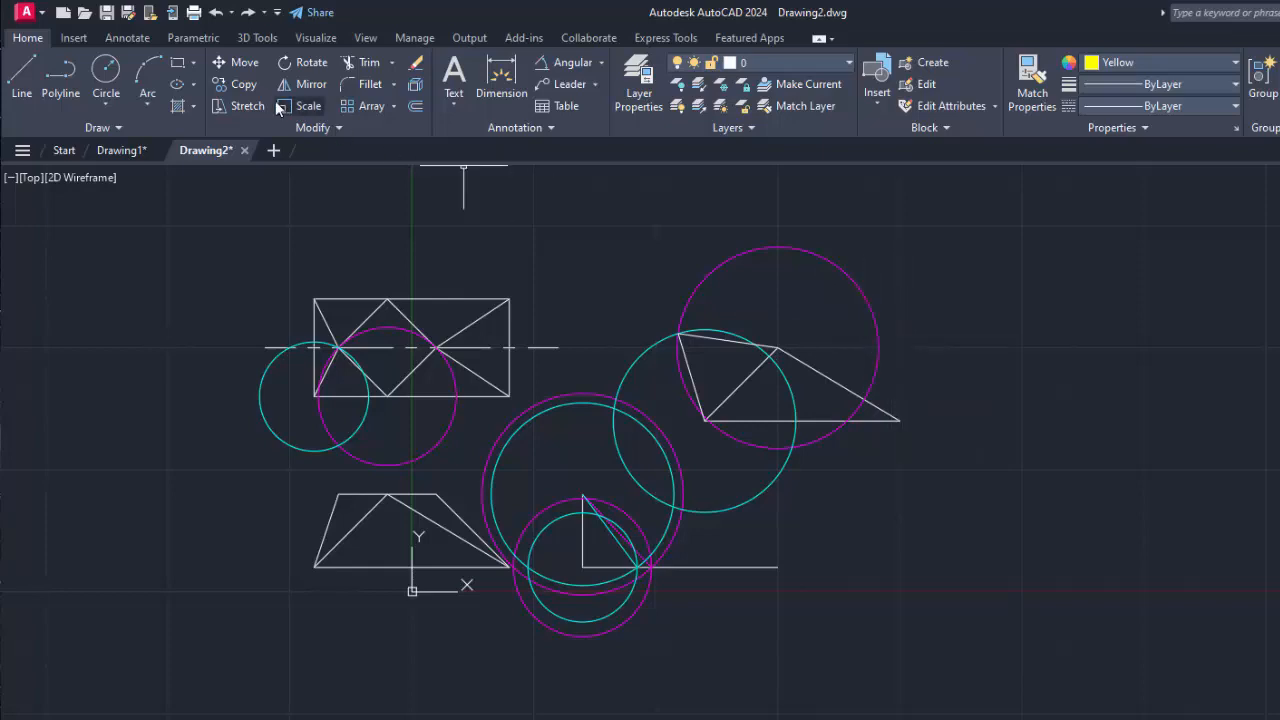
{"action": "left_click", "coordinate": [118, 95]}
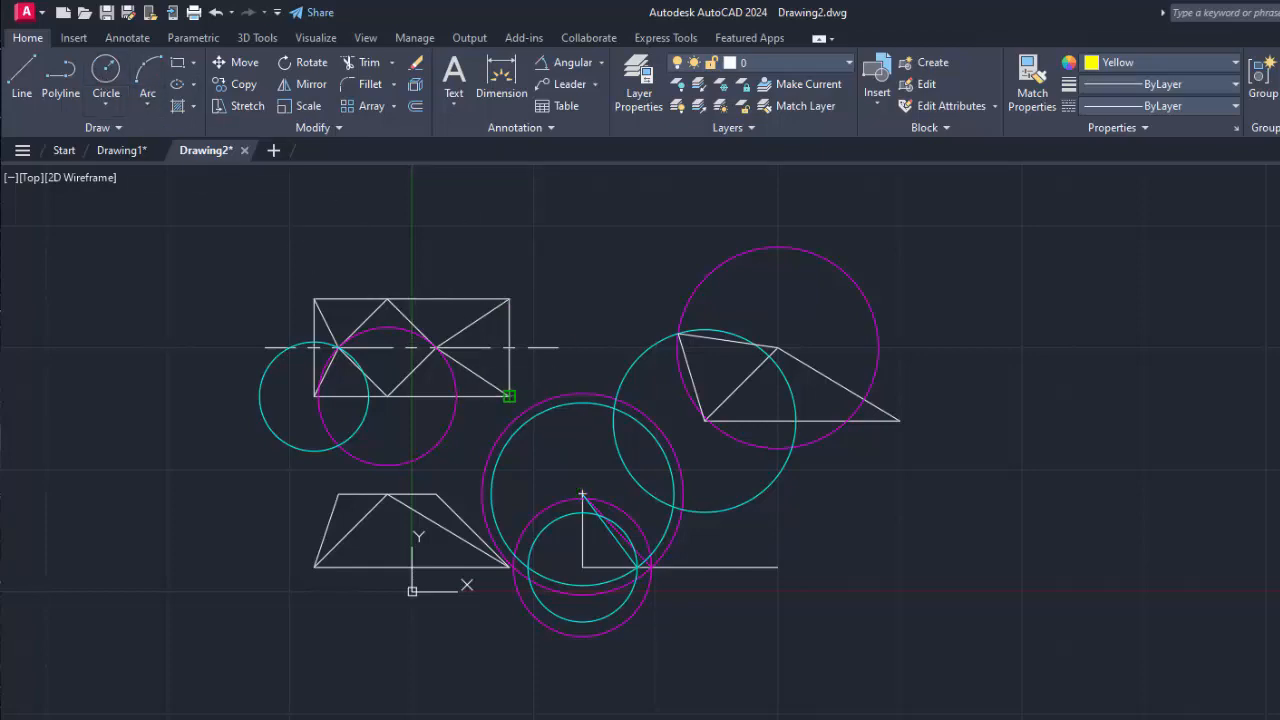
{"action": "left_click", "coordinate": [509, 396]}
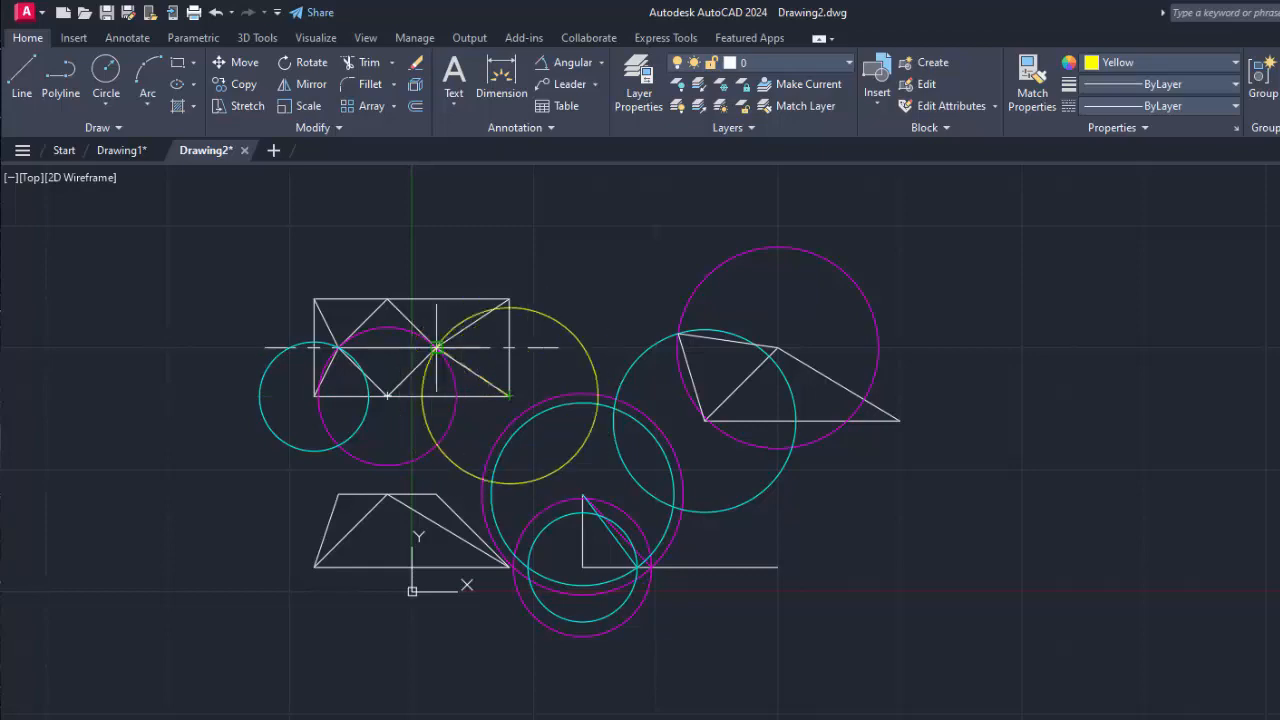
{"action": "left_click", "coordinate": [437, 347]}
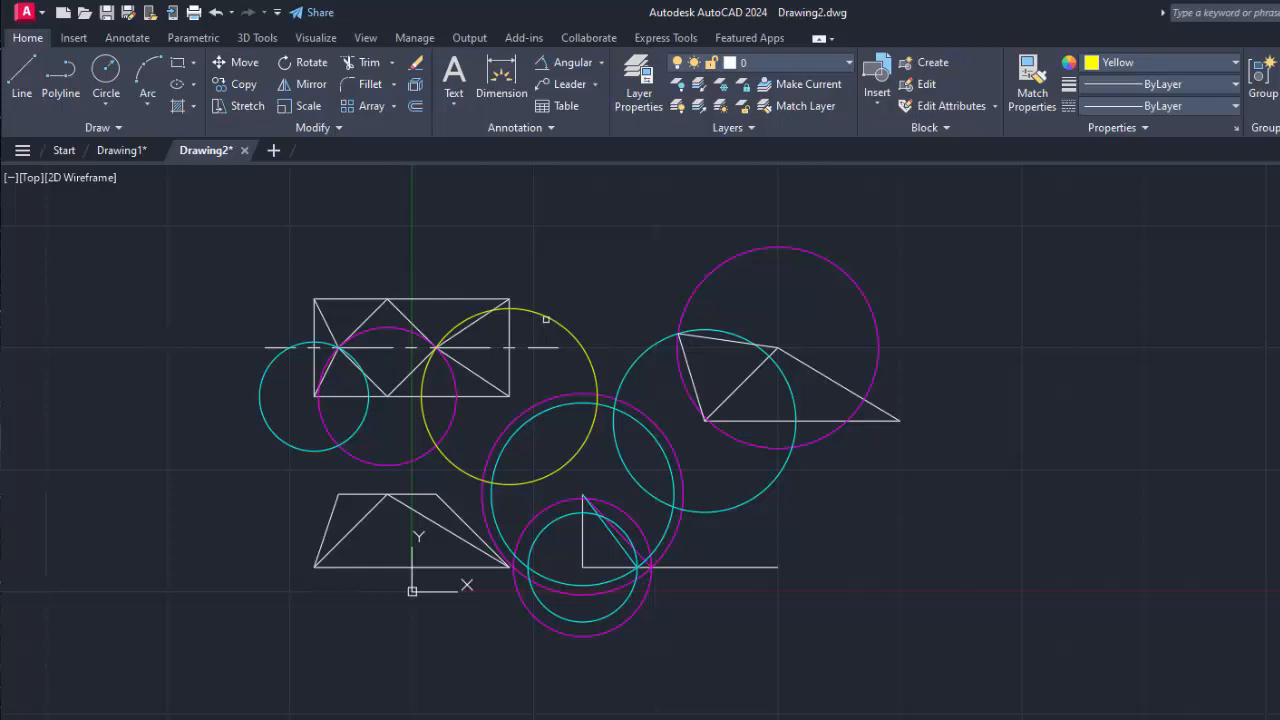
Copy the yellow circle from the rectangle's lower-right corner to the corner of the L-shaped polyline.
{"action": "left_click", "coordinate": [557, 320]}
{"action": "key", "text": "Return"}
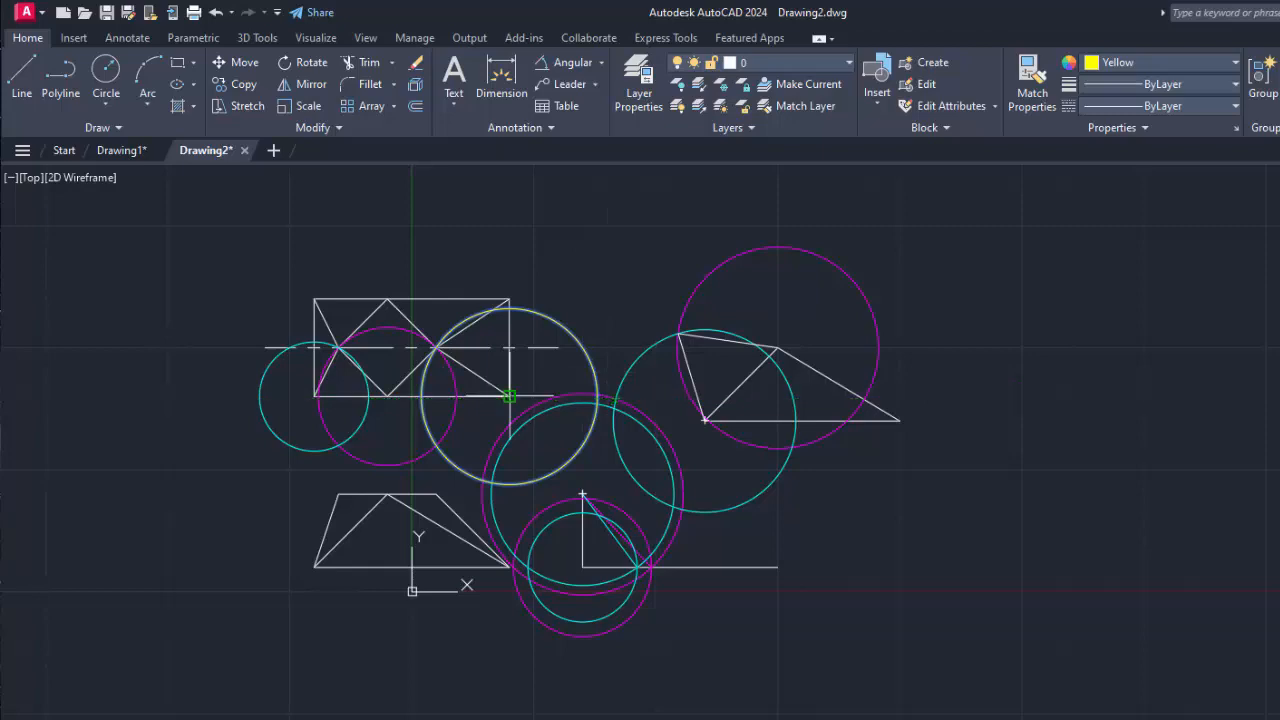
{"action": "left_click", "coordinate": [510, 397]}
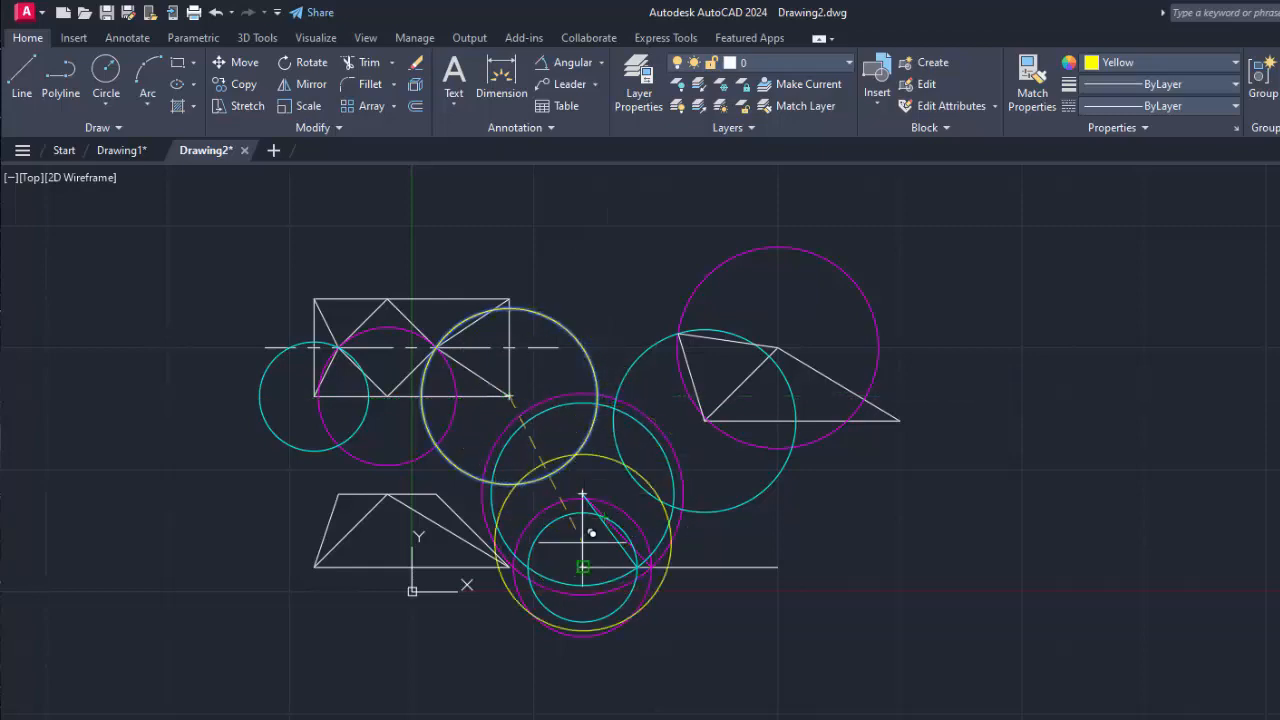
{"action": "left_click", "coordinate": [582, 567]}
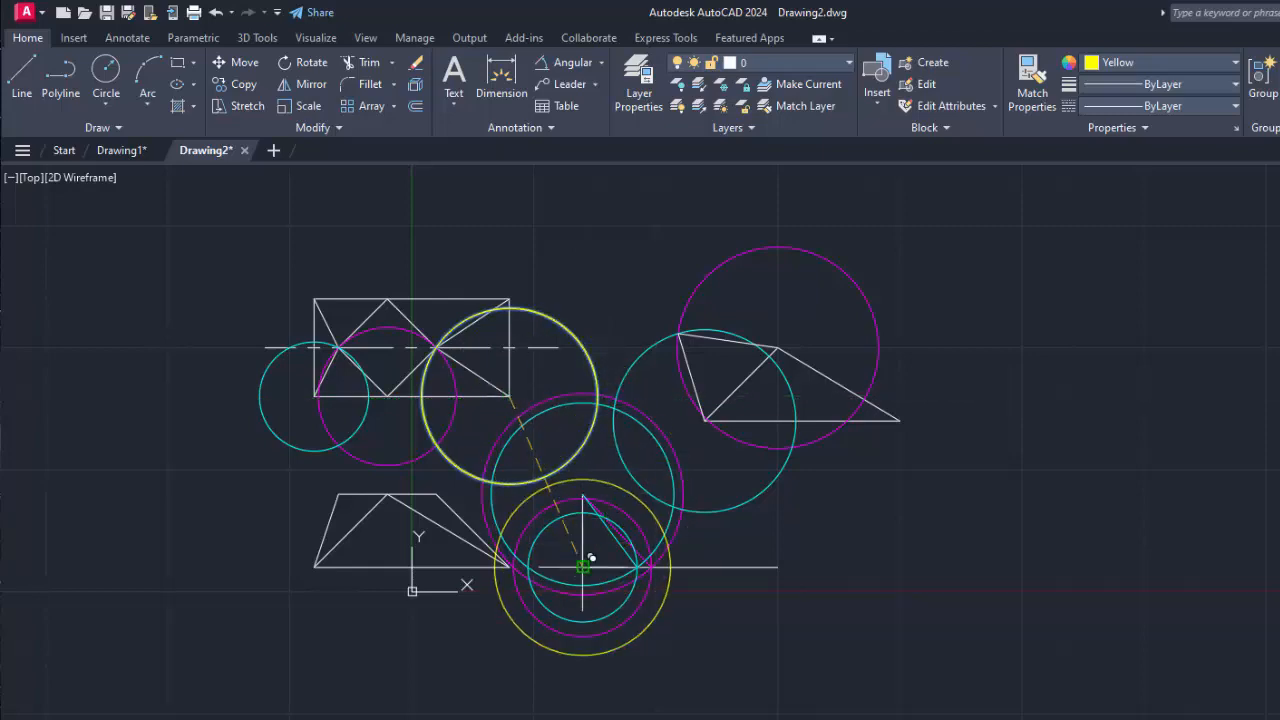
{"action": "right_click", "coordinate": [997, 688]}
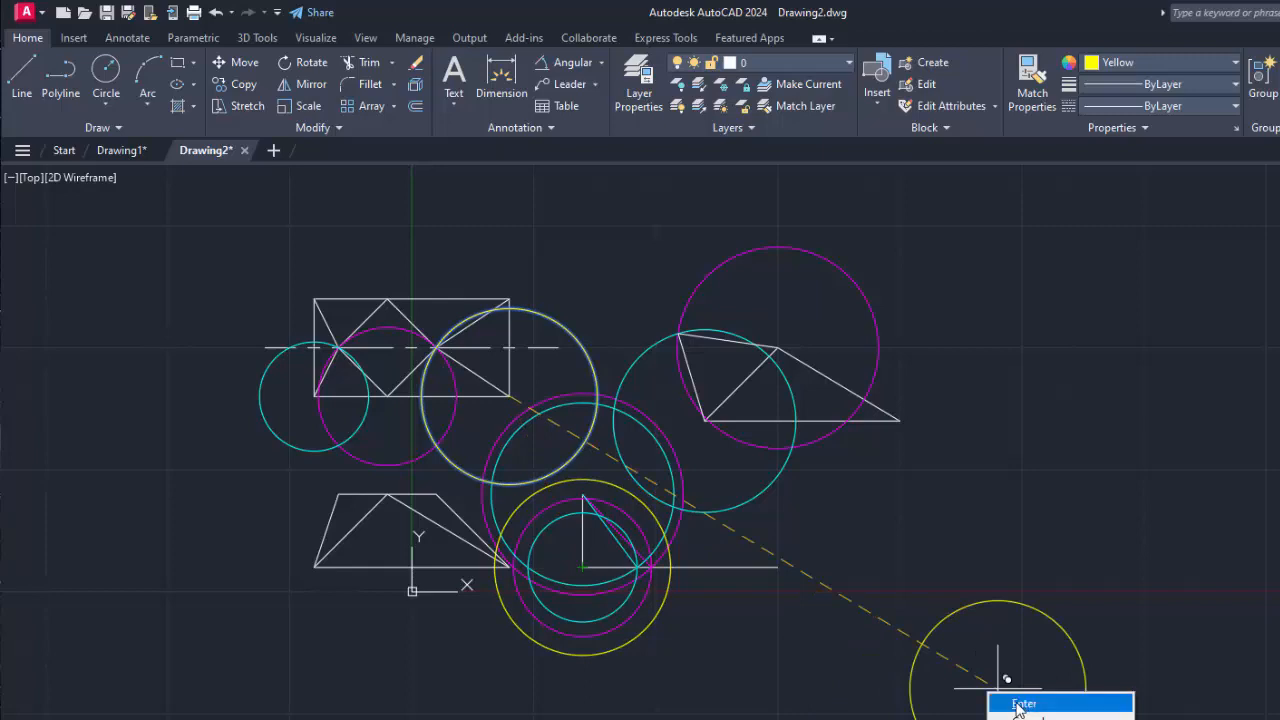
{"action": "left_click", "coordinate": [1020, 703]}
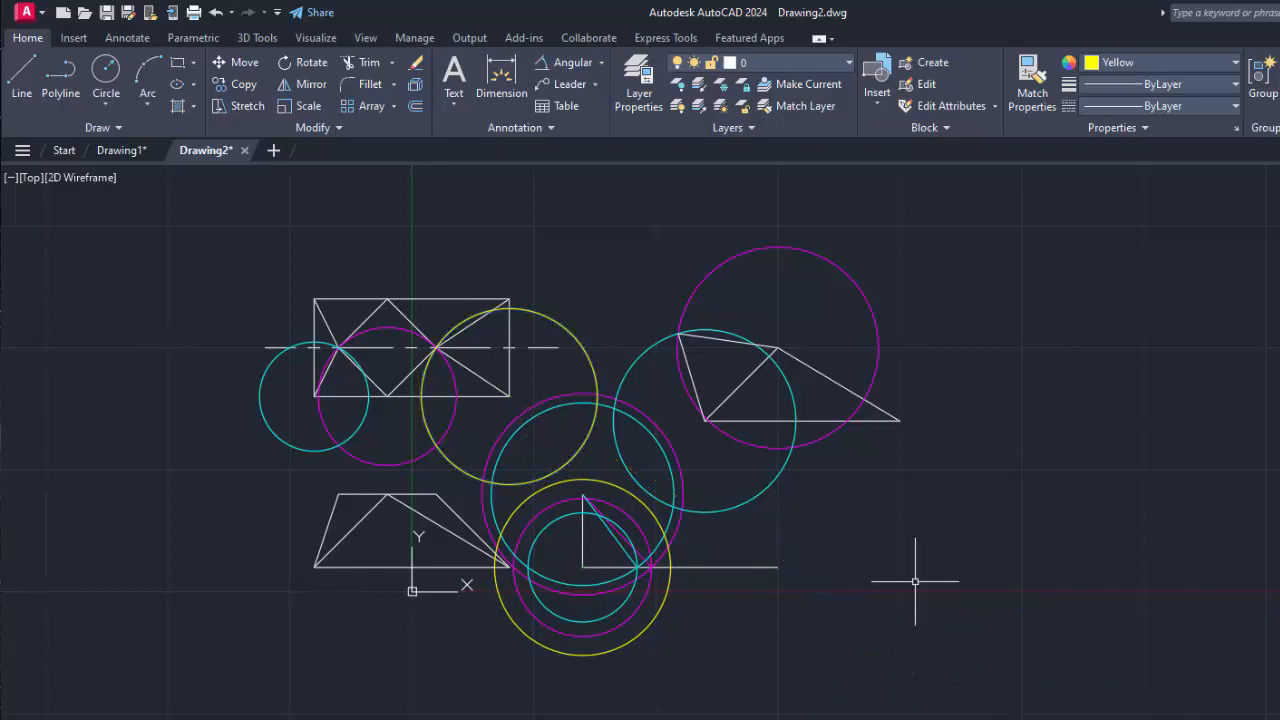
Draw a yellow polyline from the vertical leg's upper end to where the lower yellow circle crosses the horizontal baseline.
{"action": "left_click", "coordinate": [58, 76]}
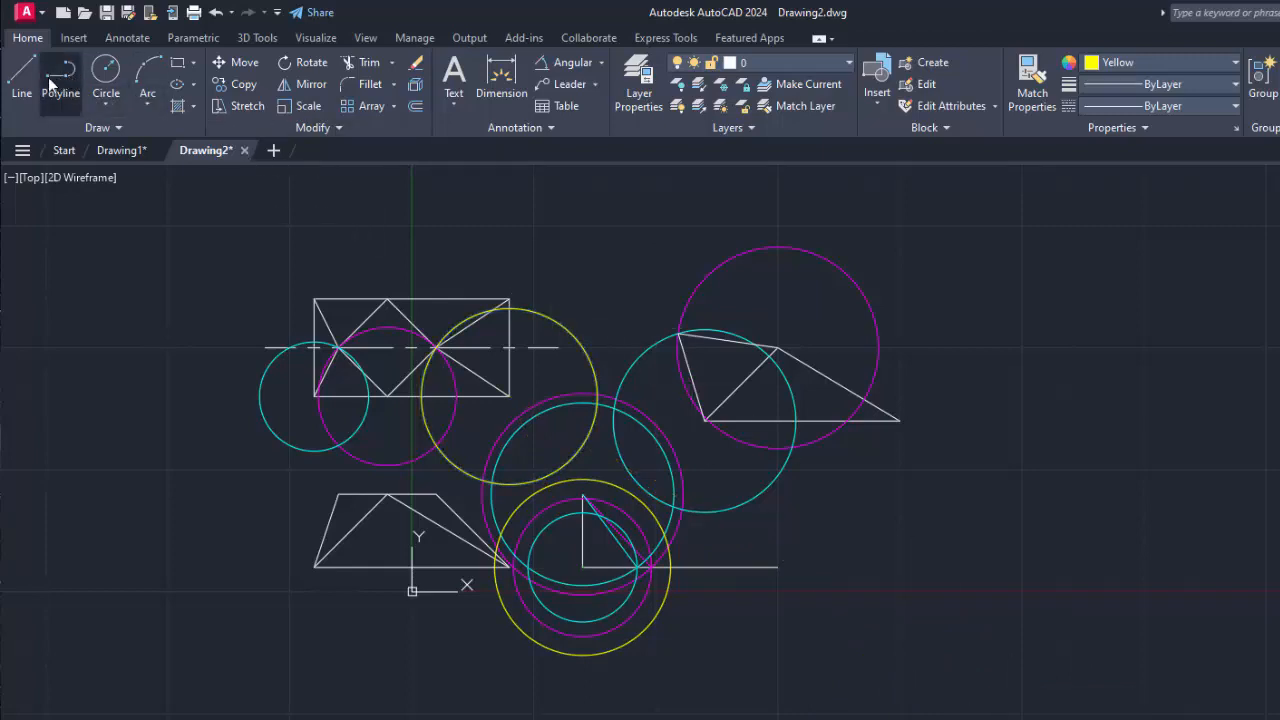
{"action": "left_click", "coordinate": [582, 493]}
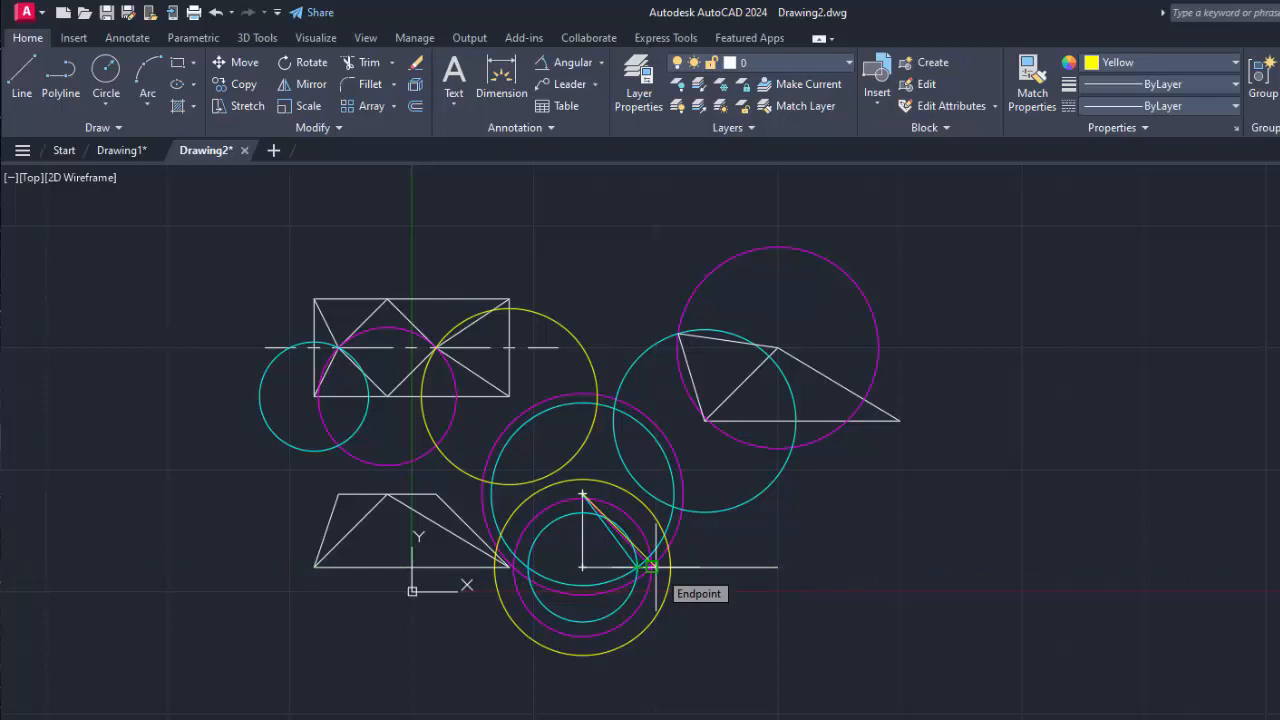
{"action": "left_click", "coordinate": [670, 567]}
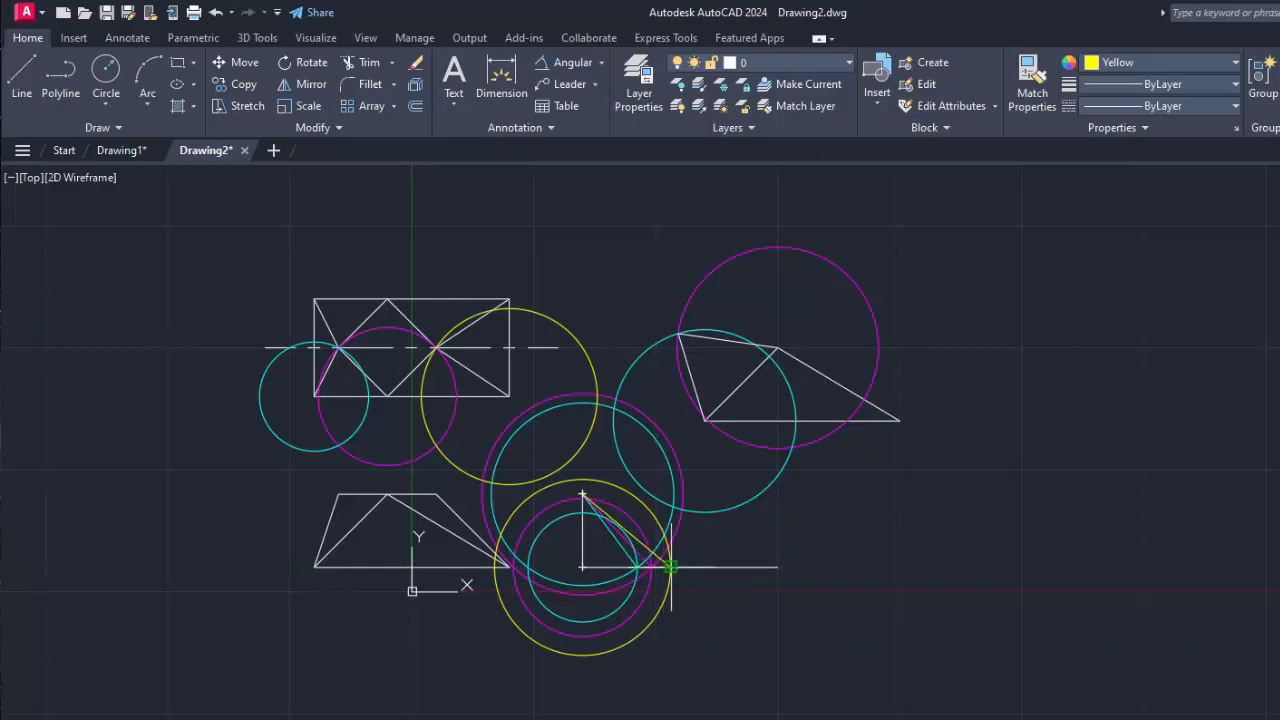
{"action": "right_click", "coordinate": [1034, 567]}
{"action": "left_click", "coordinate": [1072, 590]}
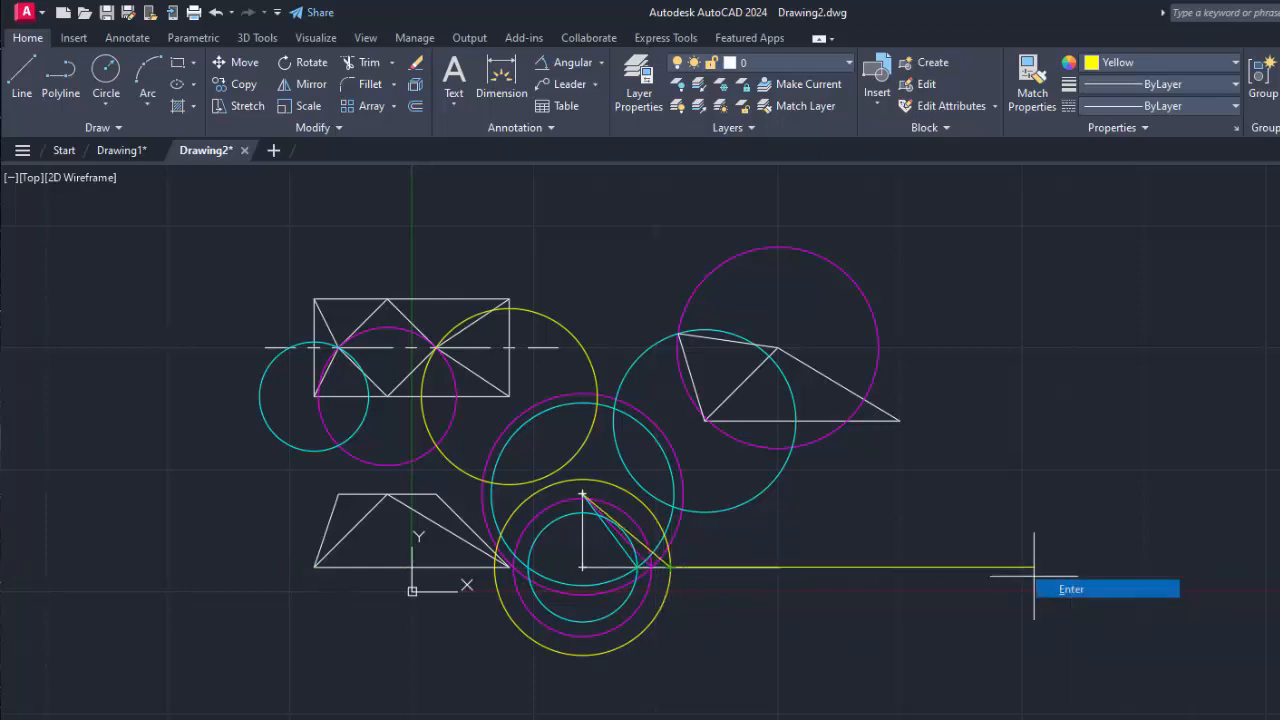
Draw a yellow circle centred on the vertical leg's upper end, passing through the yellow line's lower end.
{"action": "left_click", "coordinate": [106, 80]}
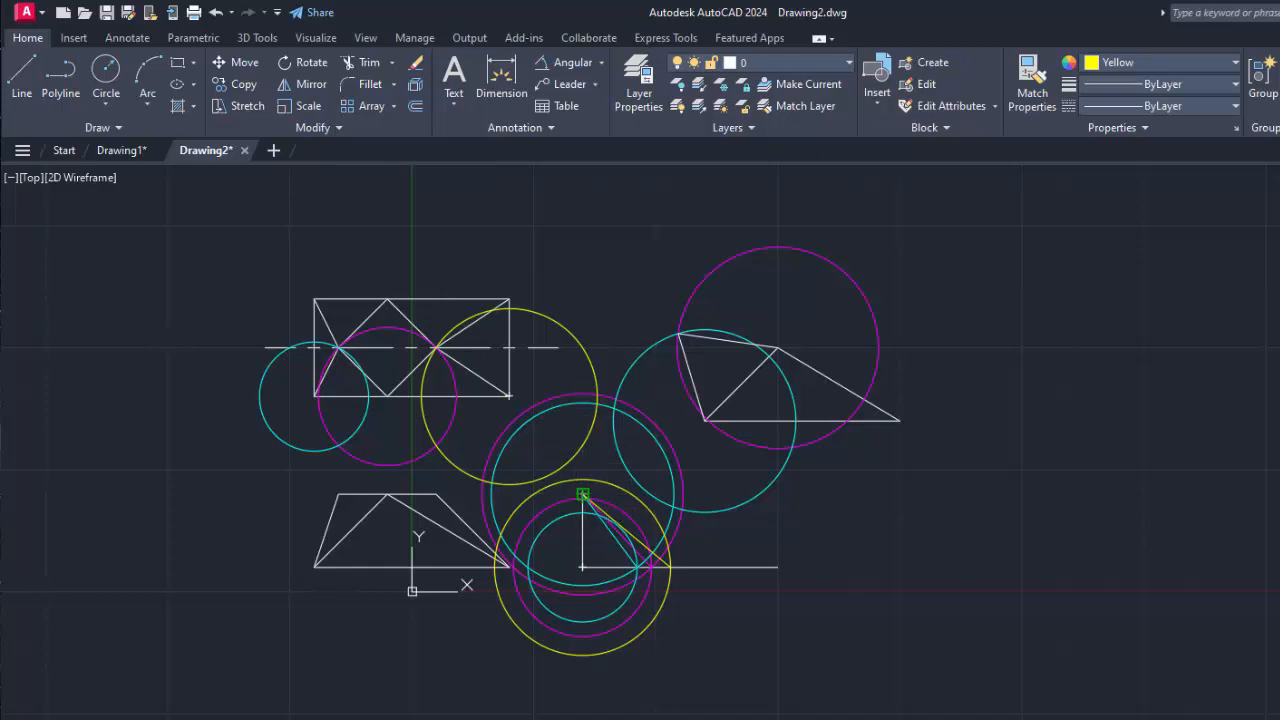
{"action": "left_click", "coordinate": [582, 494]}
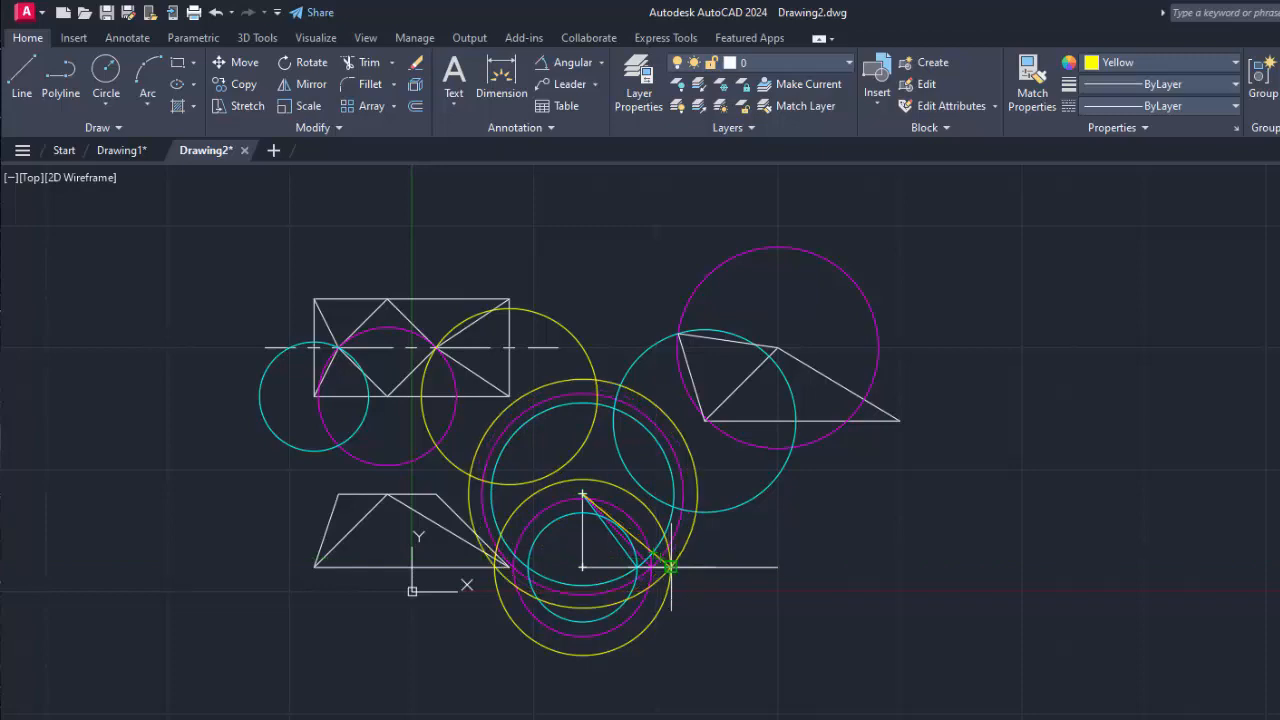
{"action": "left_click", "coordinate": [670, 567]}
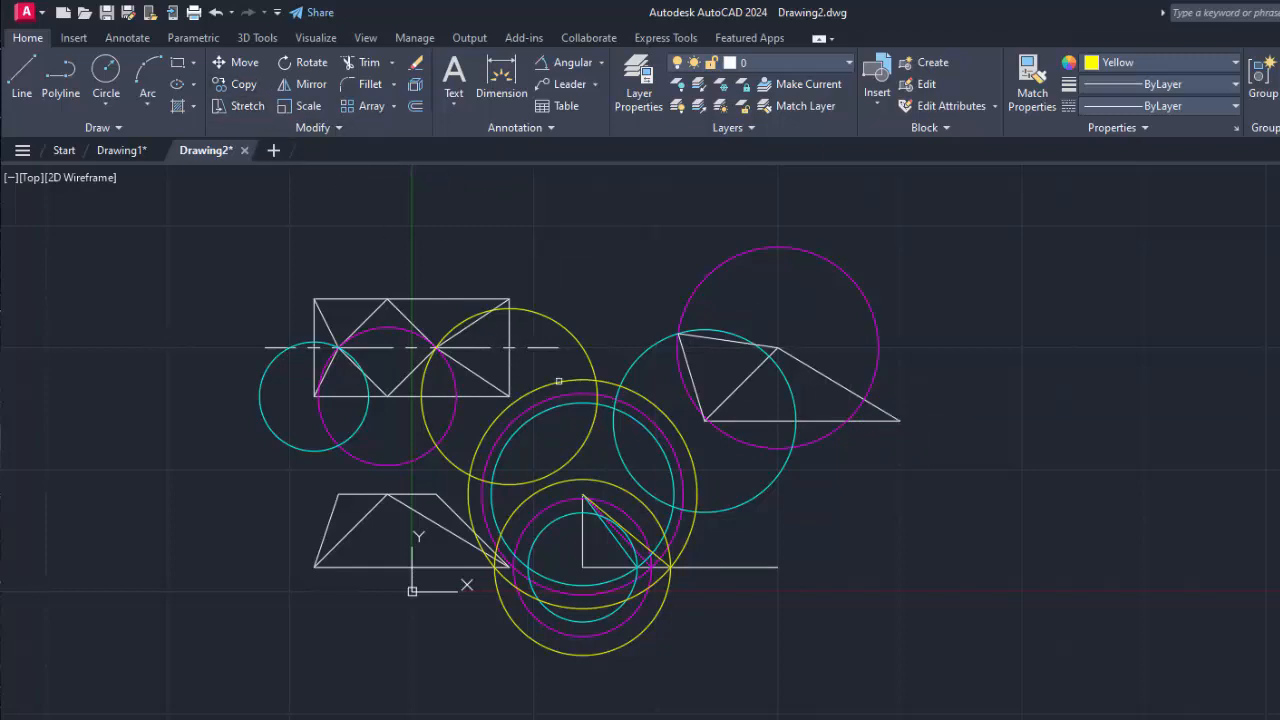
Copy the large yellow circle from the vertical leg's upper end to the pattern triangle's lower-right corner.
{"action": "key", "text": "Return"}
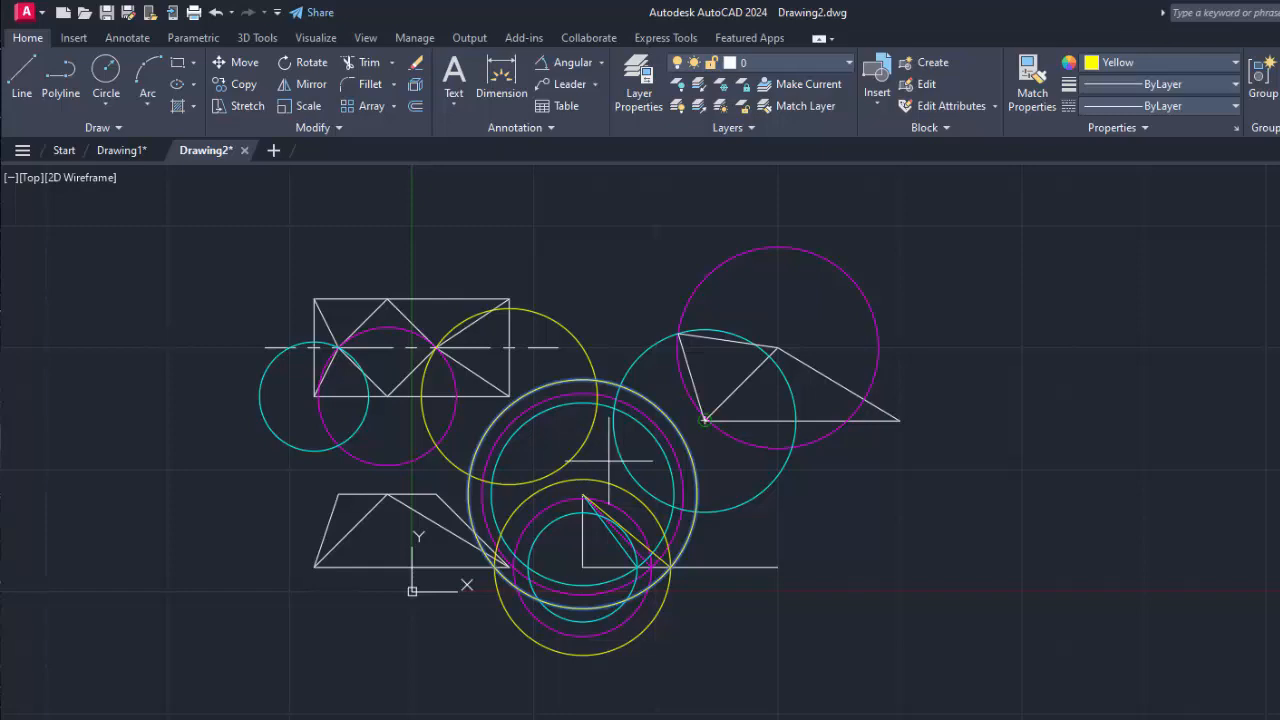
{"action": "left_click", "coordinate": [583, 493]}
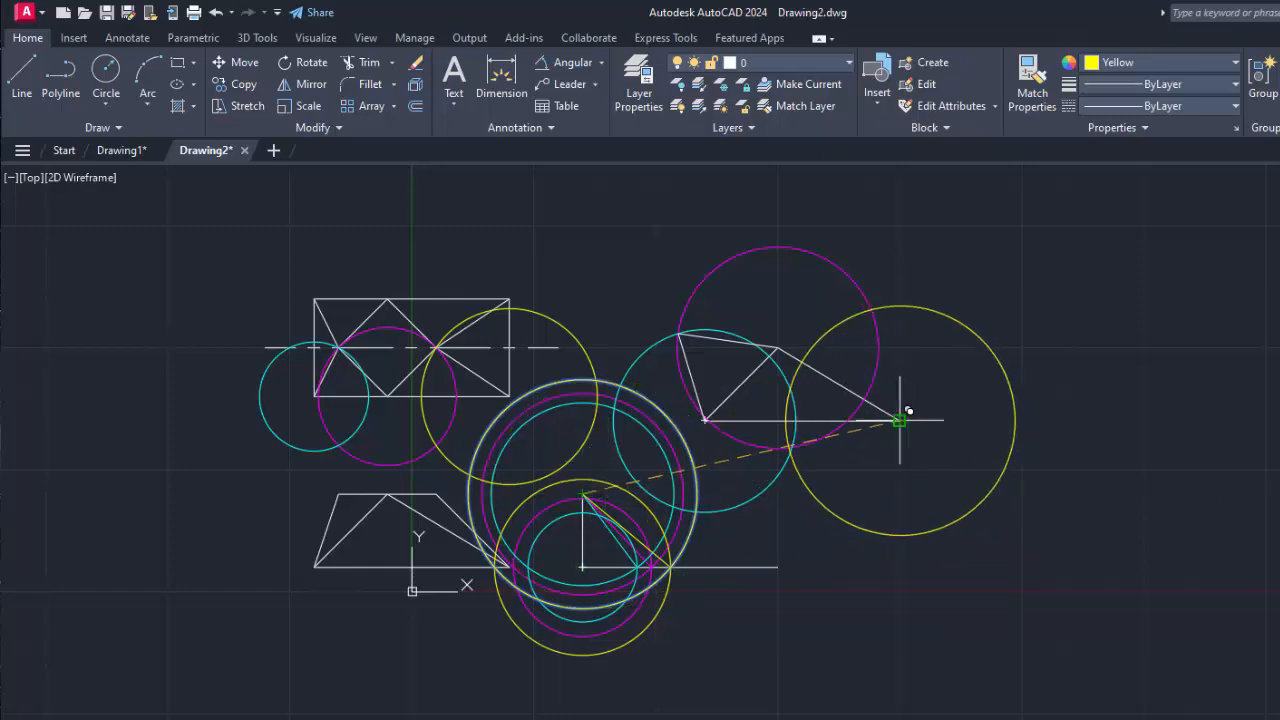
{"action": "left_click", "coordinate": [900, 420]}
{"action": "right_click", "coordinate": [1048, 637]}
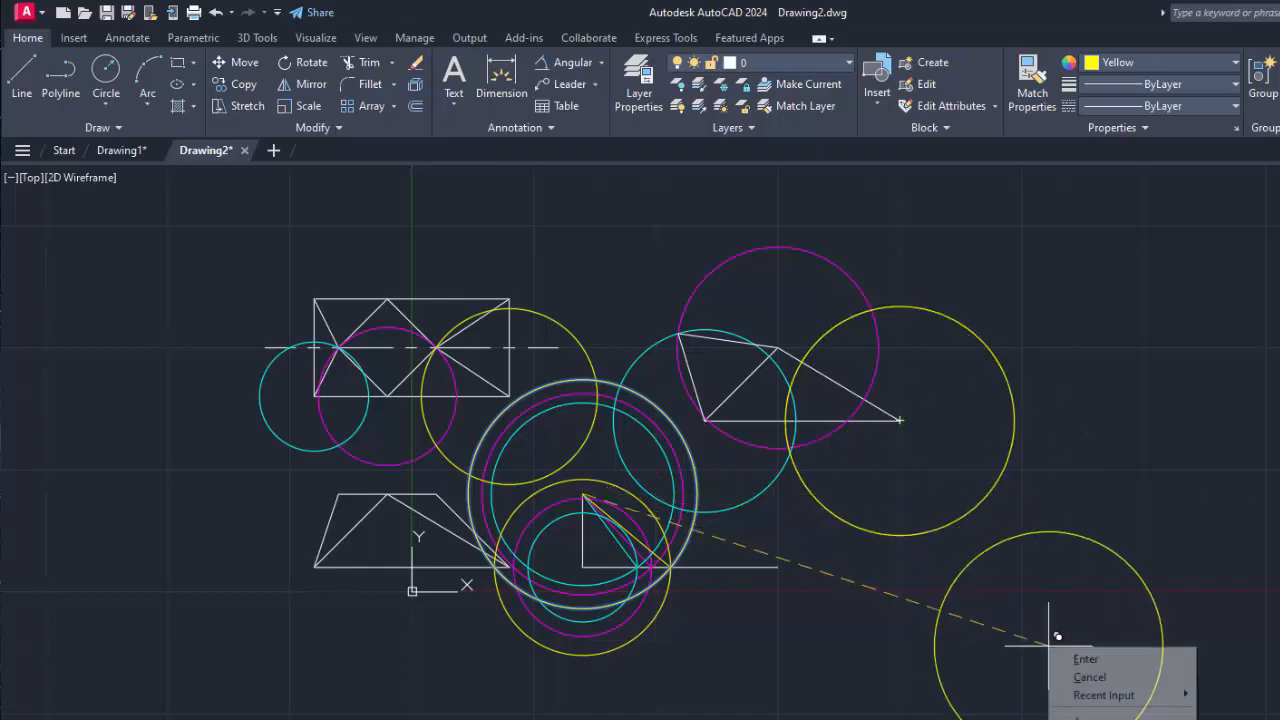
{"action": "left_click", "coordinate": [1086, 658]}
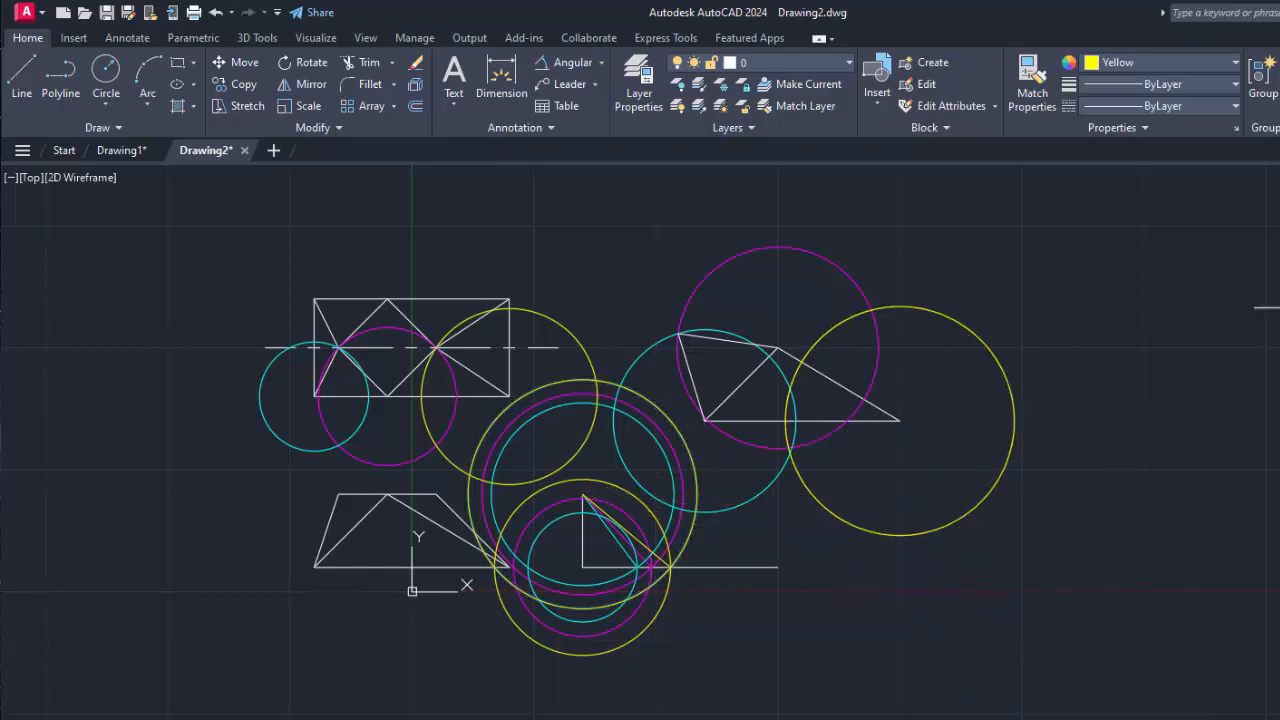
Reset the current color to ByLayer and draw a polyline from the pattern triangle's apex through the upper magenta-yellow circle intersection to its lower-right corner.
{"action": "left_click", "coordinate": [1236, 66]}
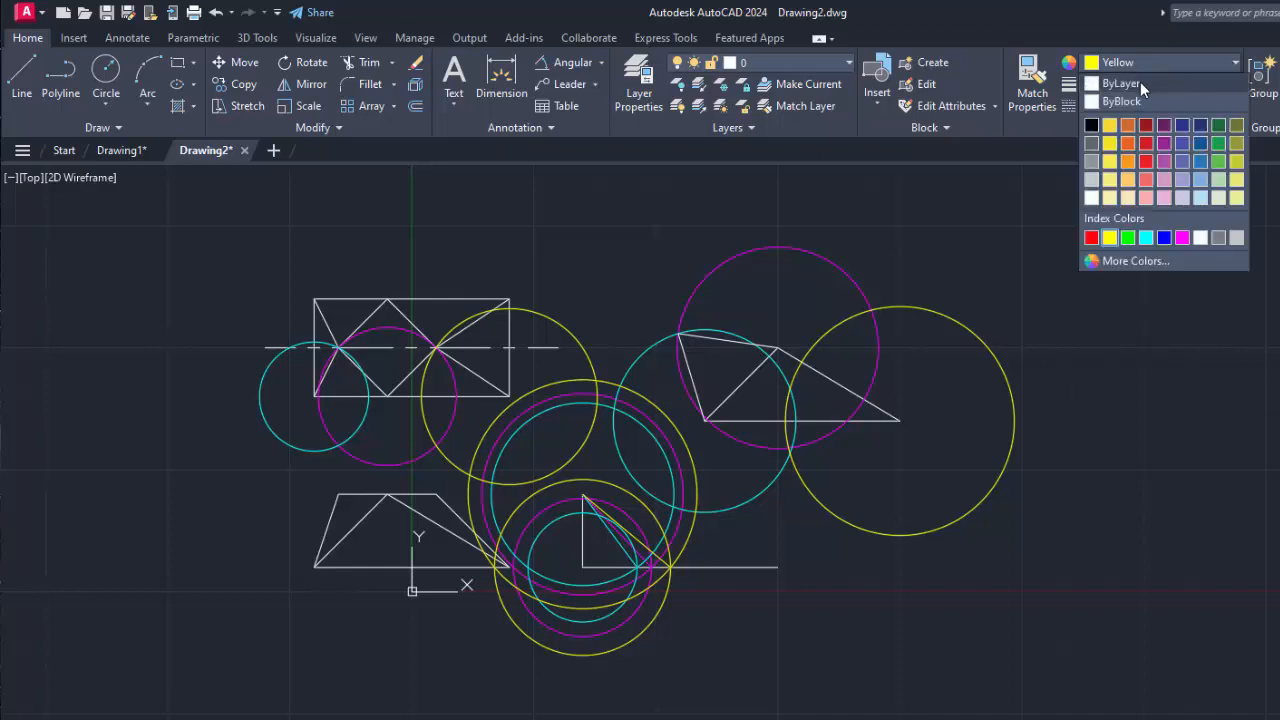
{"action": "left_click", "coordinate": [1140, 81]}
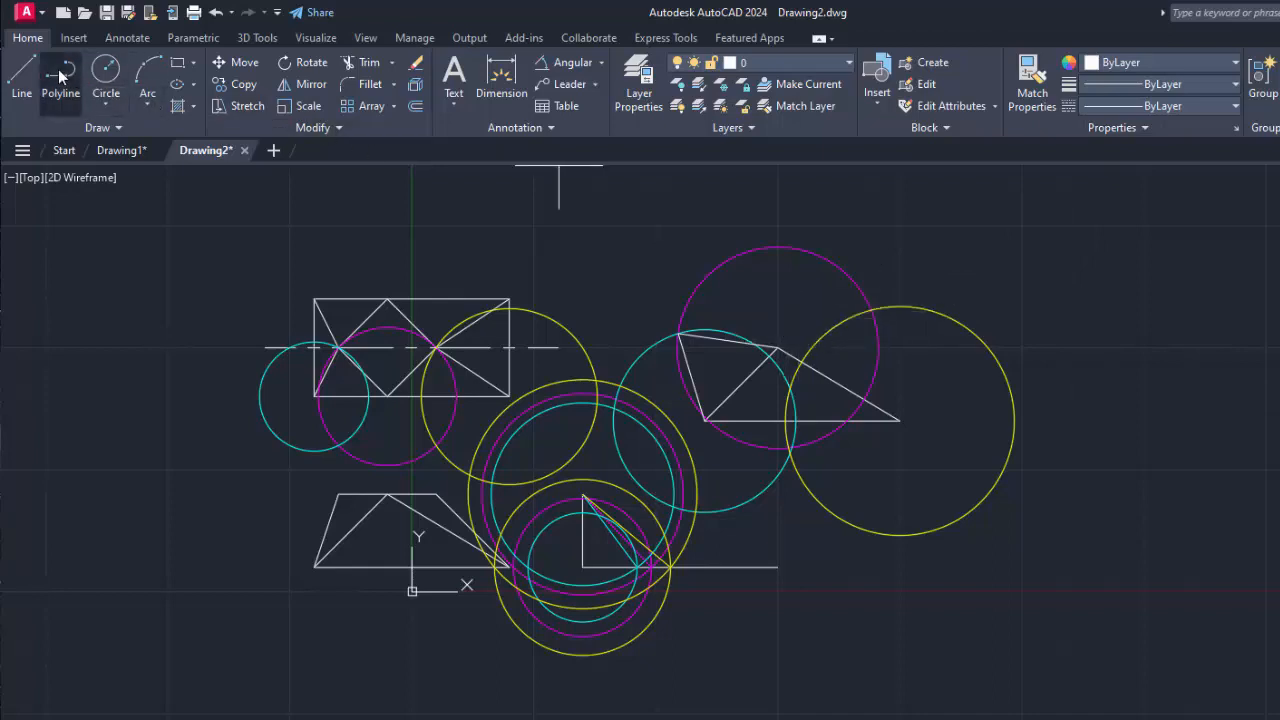
{"action": "left_click", "coordinate": [778, 346]}
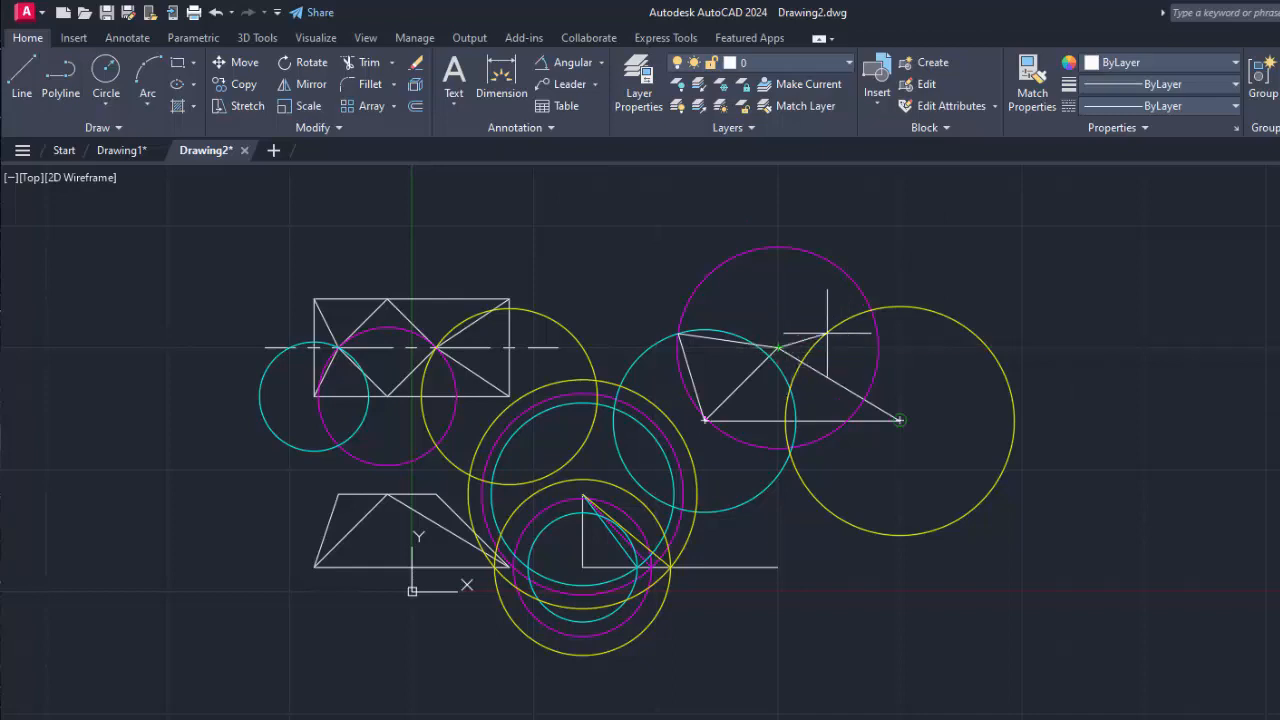
{"action": "left_click", "coordinate": [872, 310]}
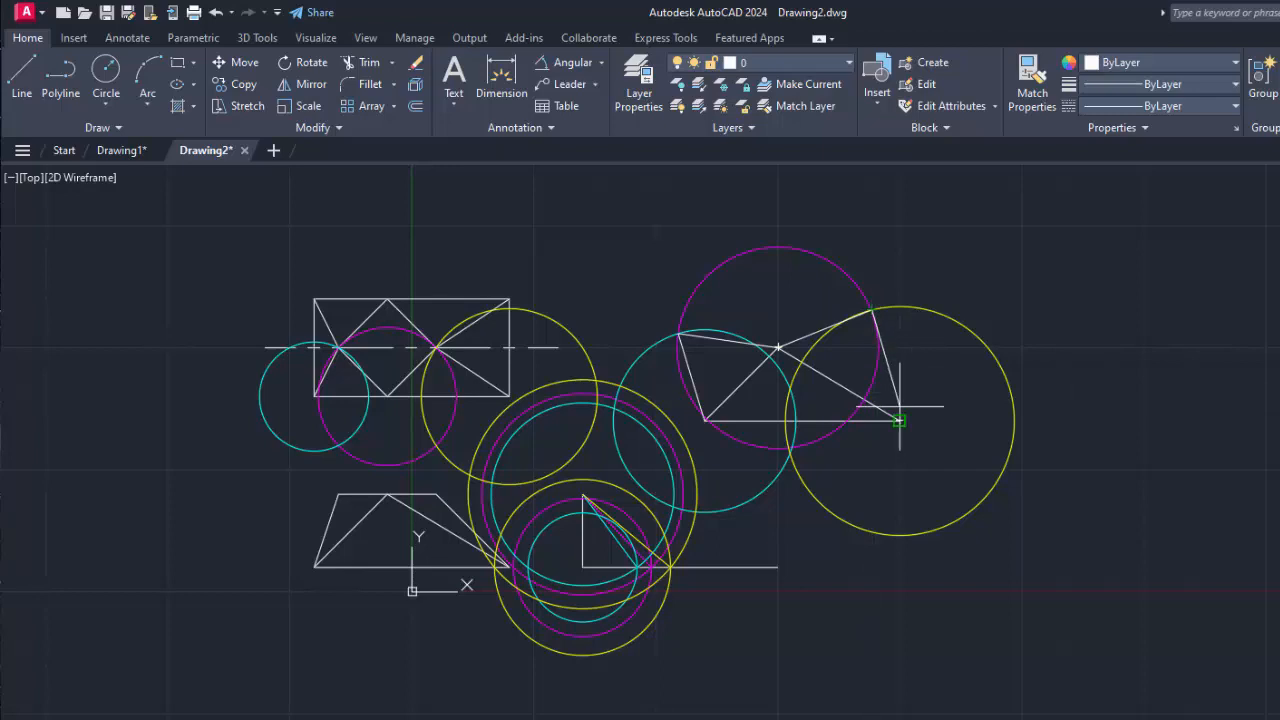
{"action": "left_click", "coordinate": [900, 420]}
{"action": "right_click", "coordinate": [1243, 383]}
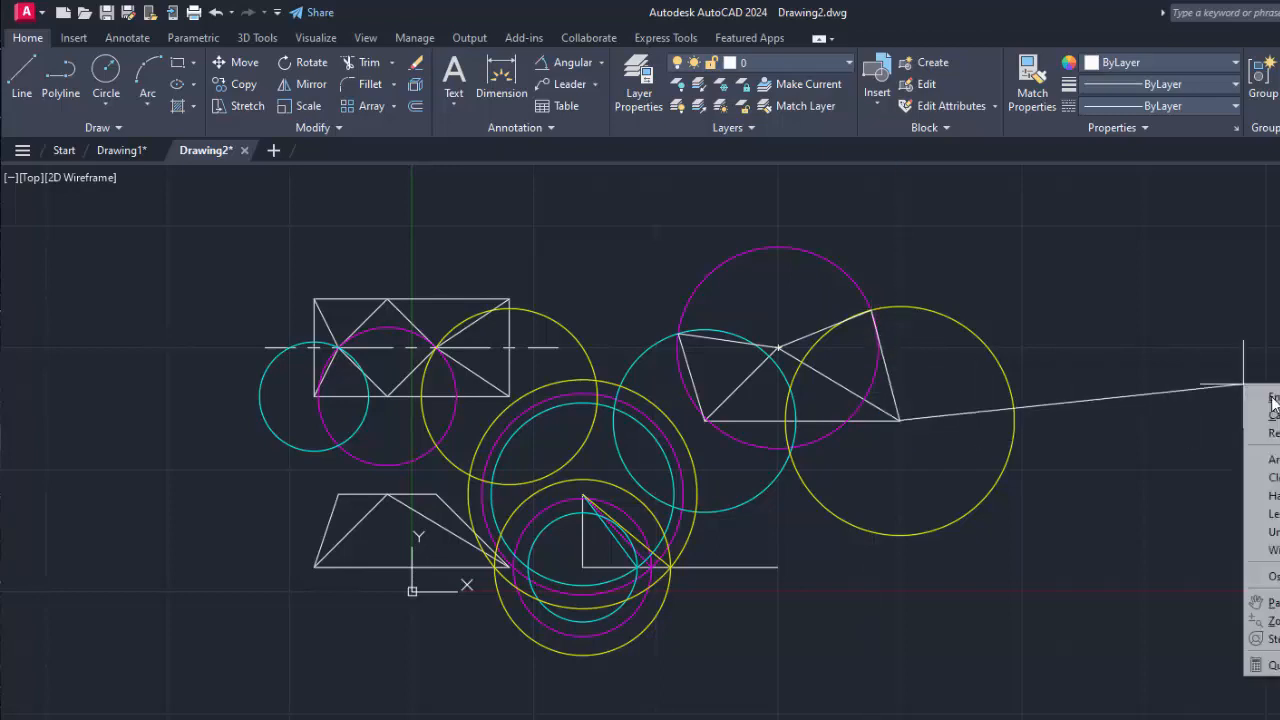
{"action": "left_click", "coordinate": [1268, 397]}
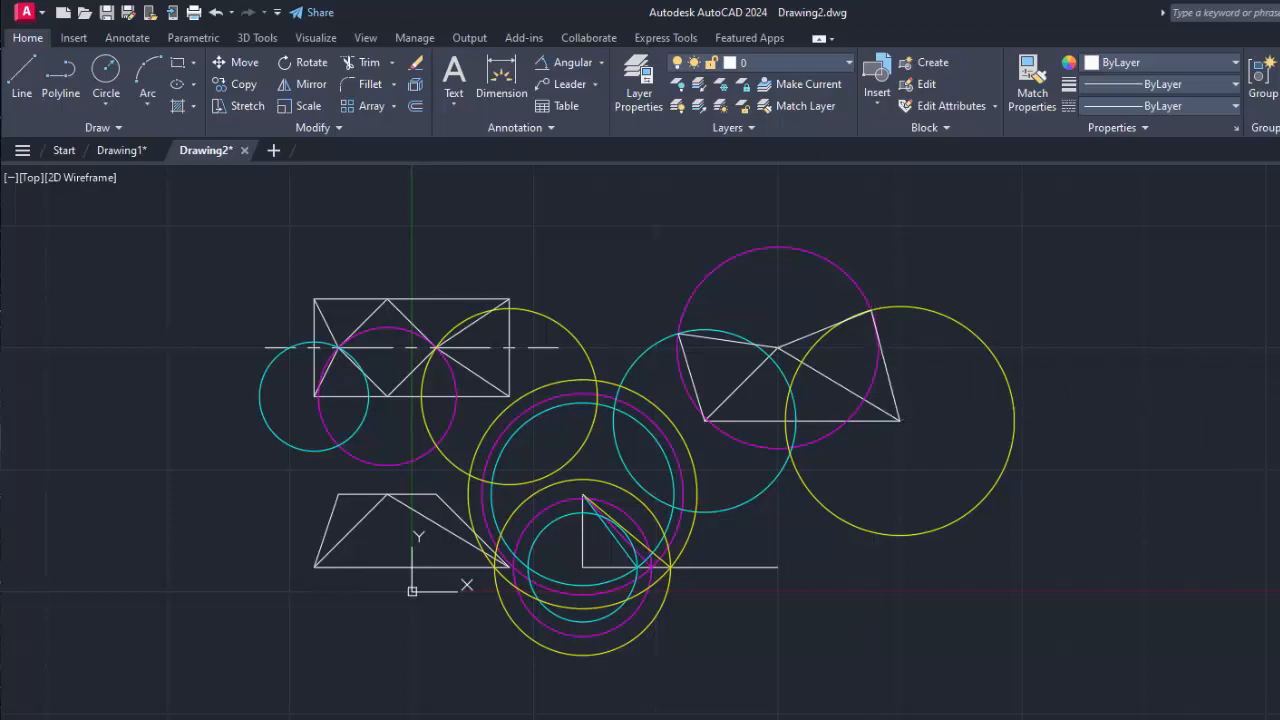